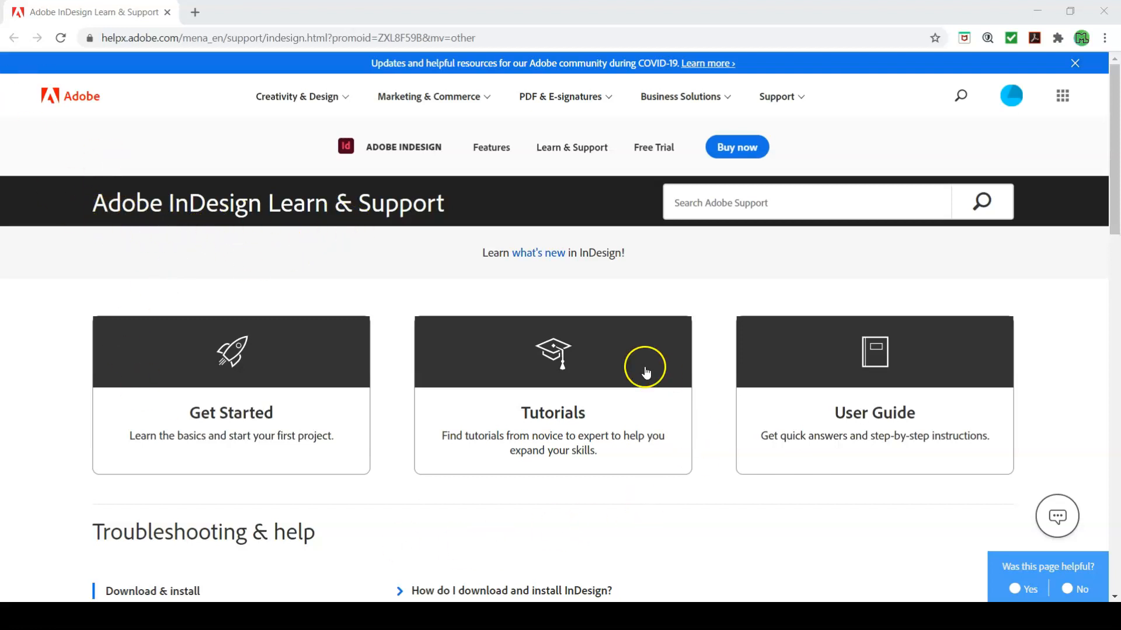
Step: Open the InDesign Tutorials from the Learn & Support page and look through the offered beginner courses
click(537, 417)
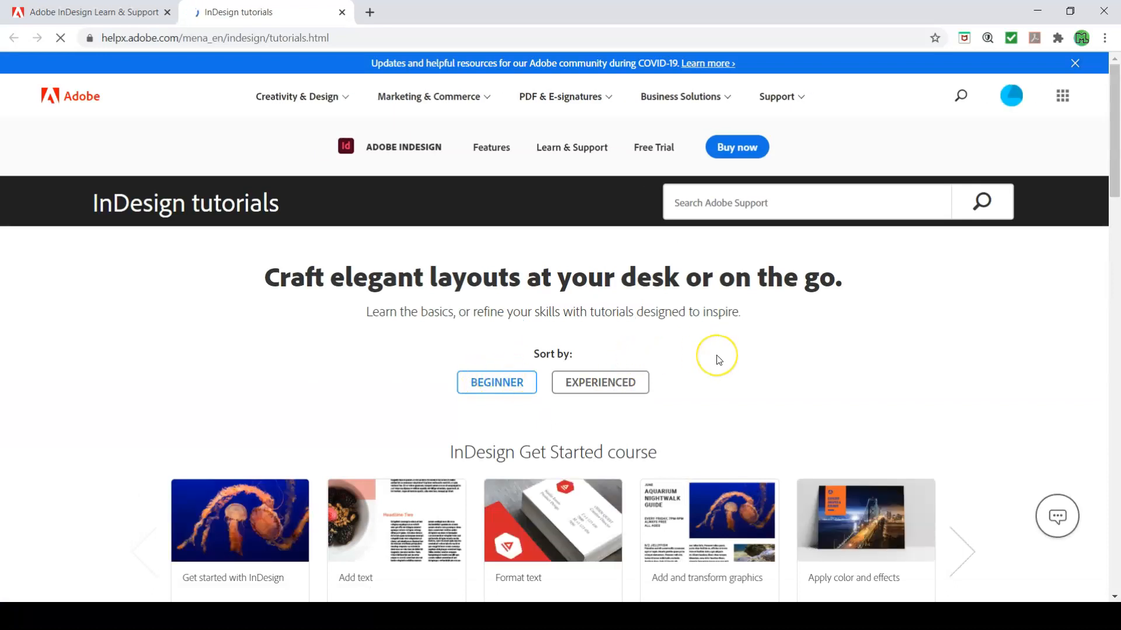
scroll(717, 358, down, 4)
scroll(716, 361, down, 2)
scroll(714, 364, down, 4)
scroll(713, 365, up, 4)
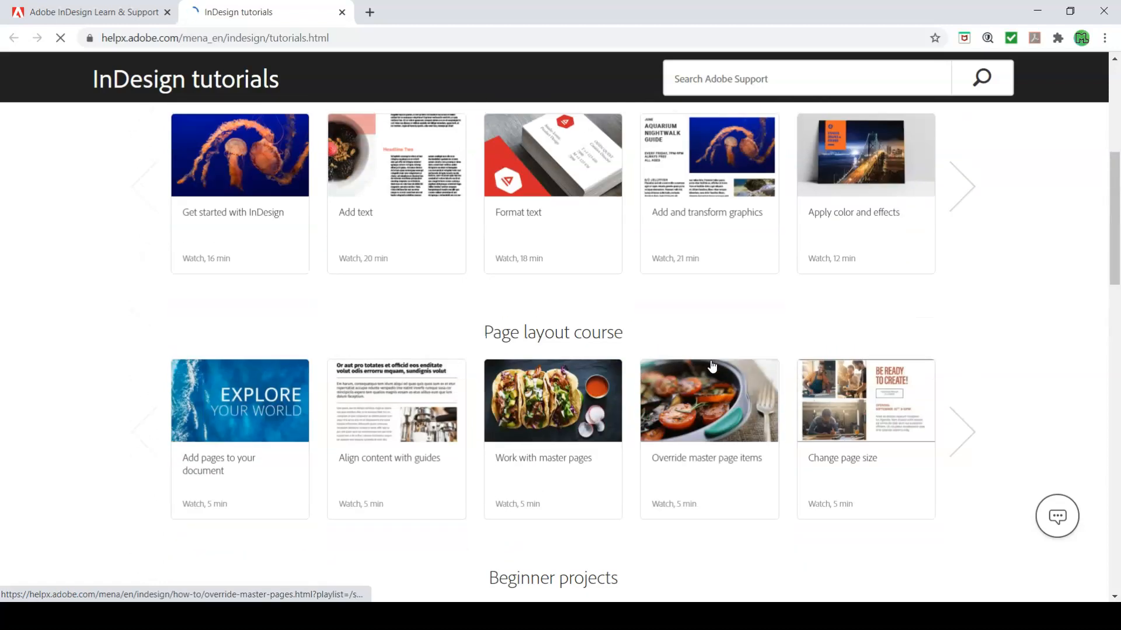
scroll(712, 365, up, 6)
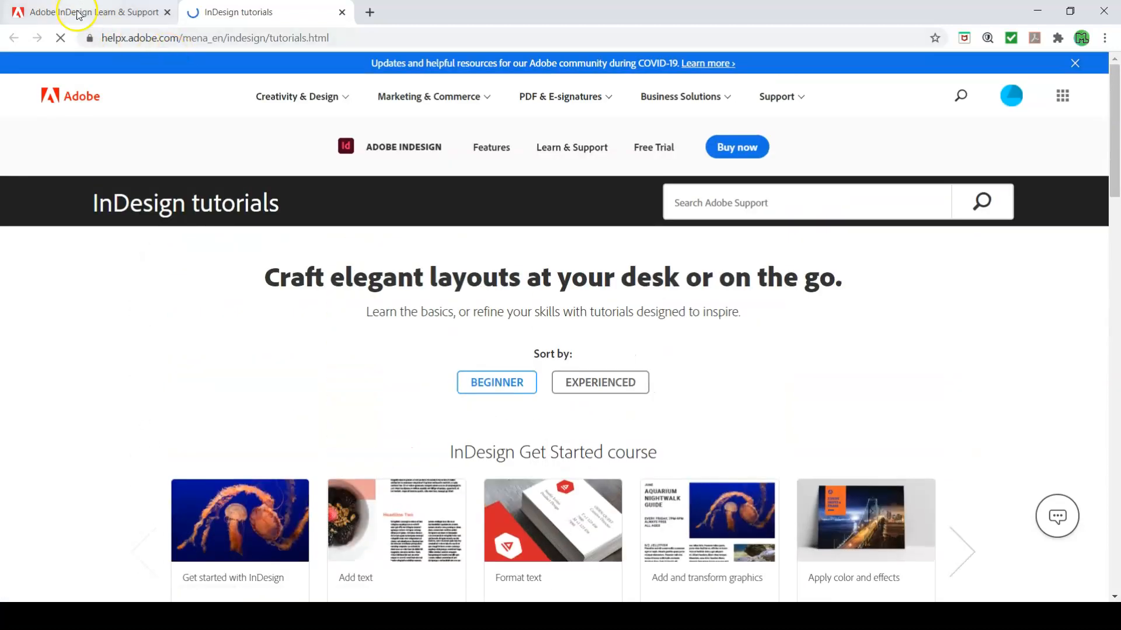
Step: From the Learn & Support page, open the User Guide and look through the Layout adjustment article under Layout and design
click(76, 14)
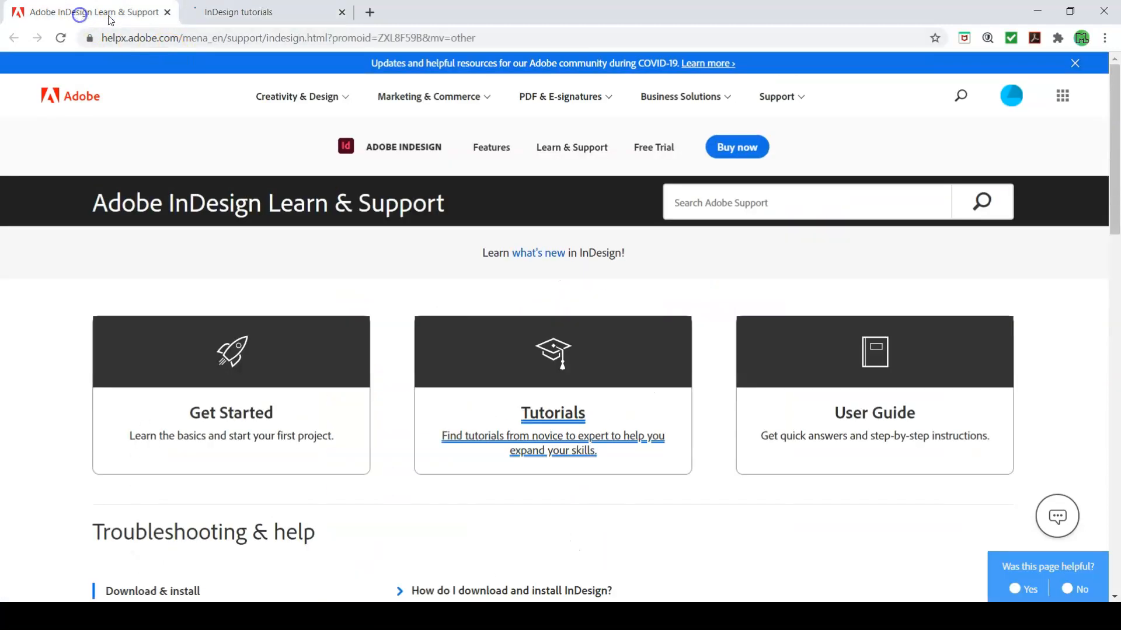
click(864, 415)
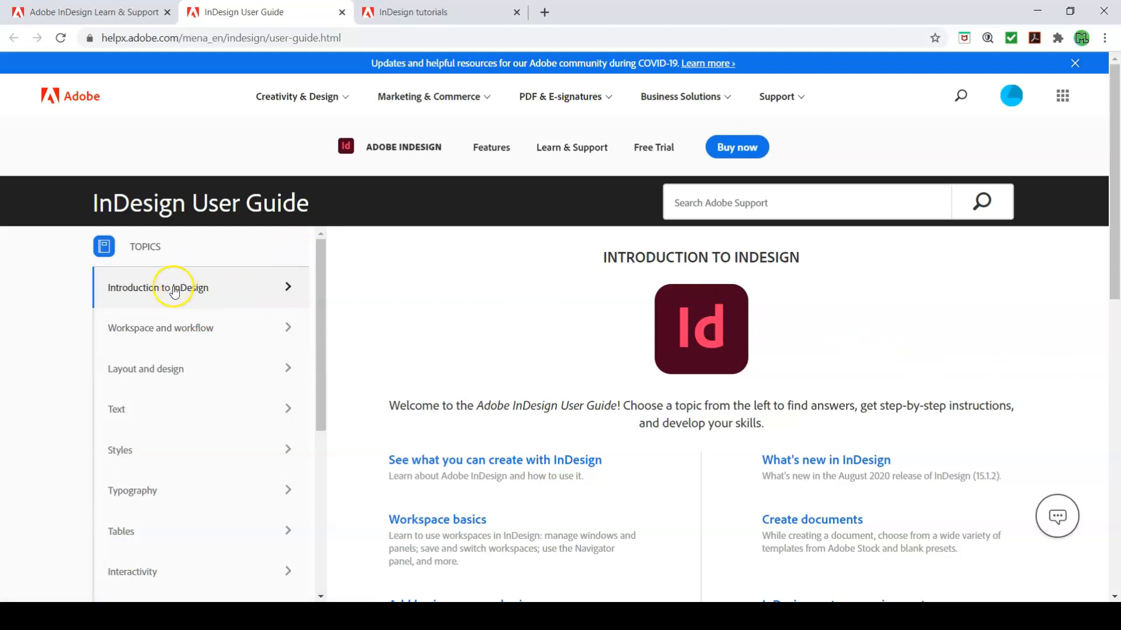
click(147, 374)
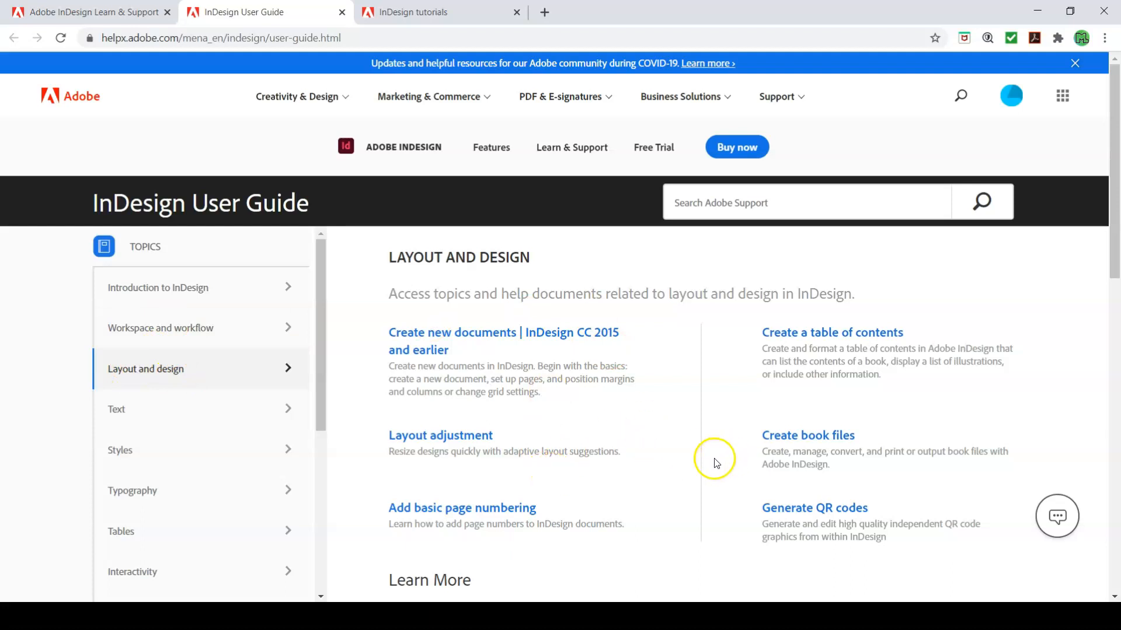
scroll(811, 396, down, 4)
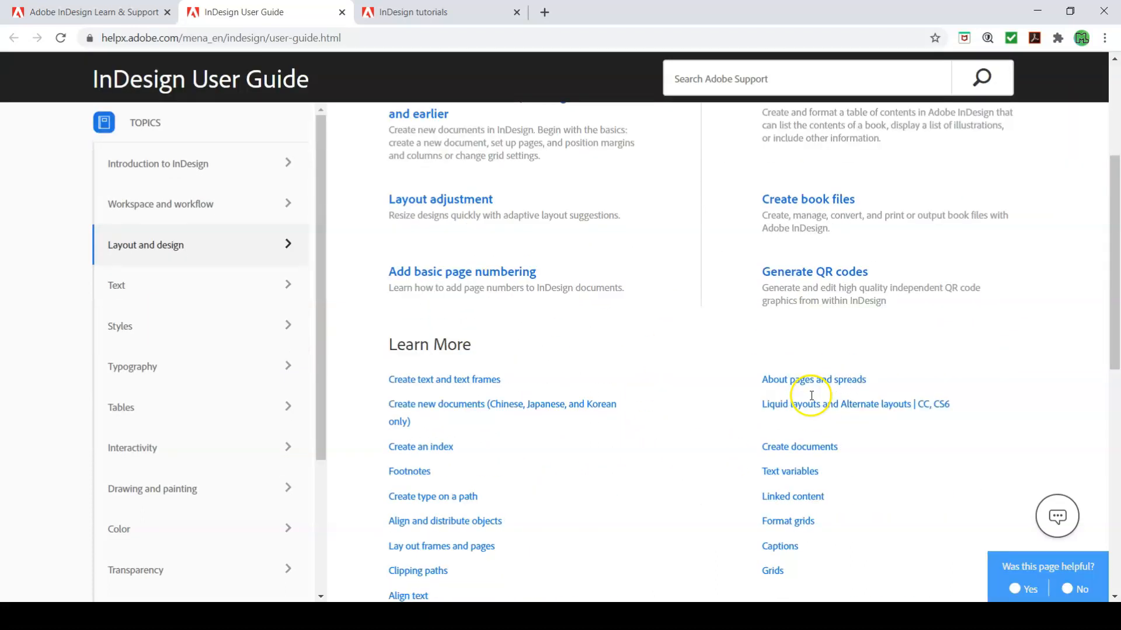
click(407, 194)
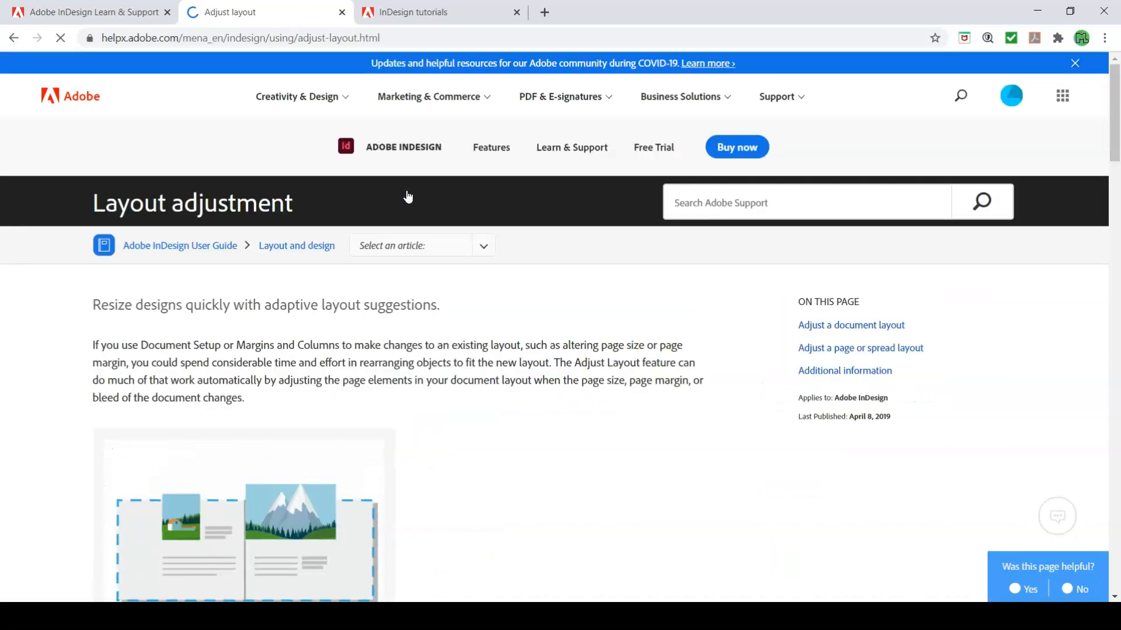
scroll(692, 340, down, 7)
scroll(694, 344, down, 8)
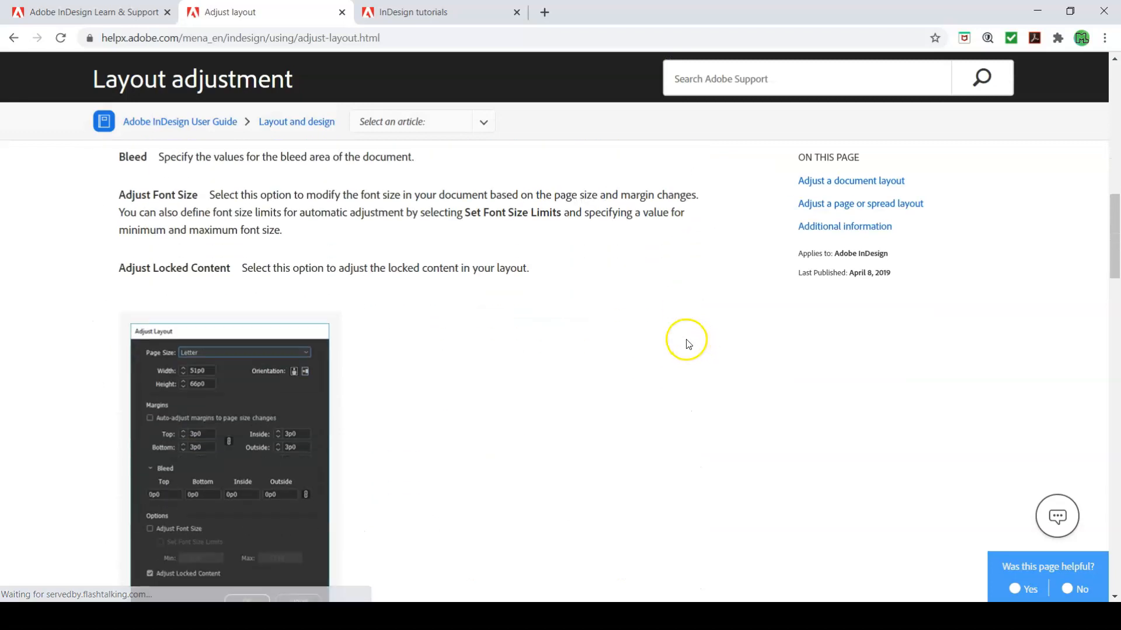
scroll(687, 345, up, 15)
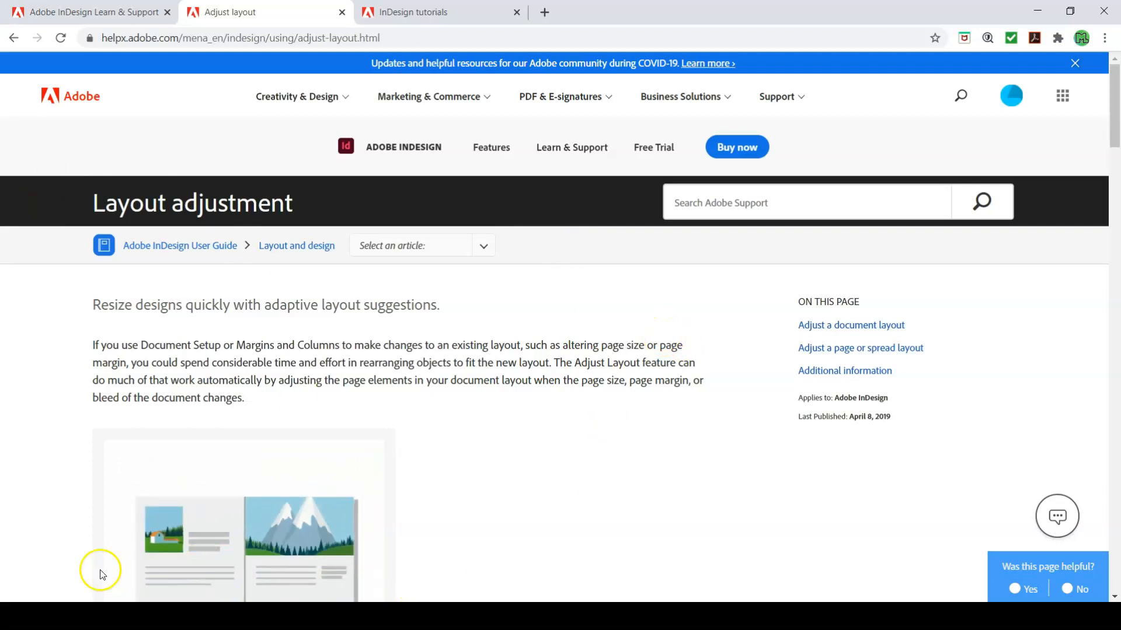
Step: Switch to InDesign and set up a new print document with the Letter preset and Facing Pages turned off
click(21, 613)
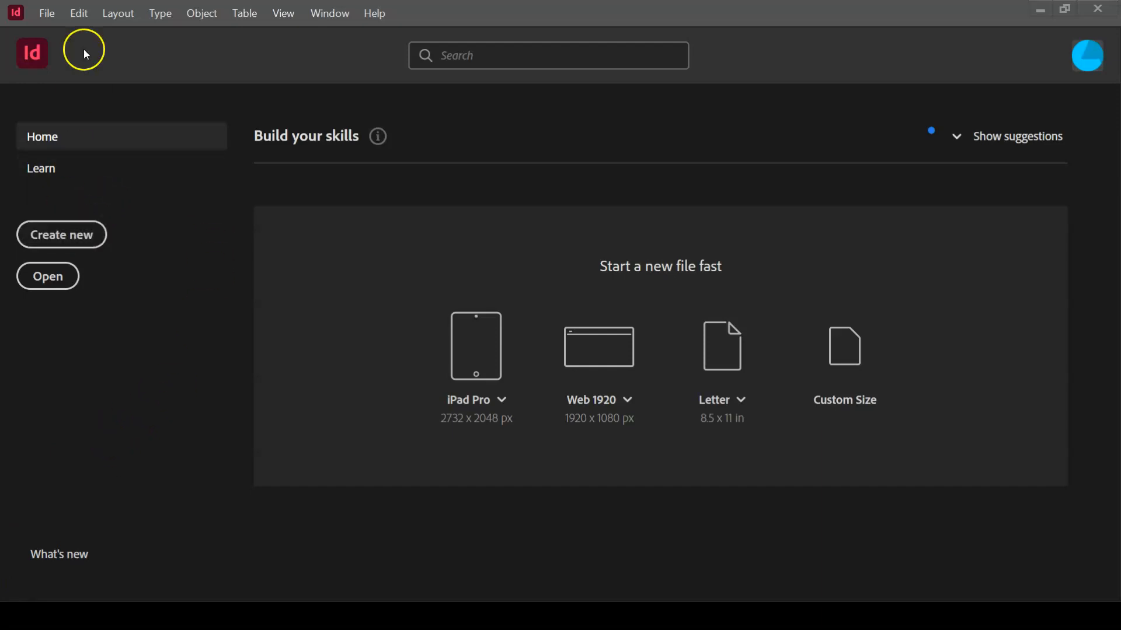
click(47, 14)
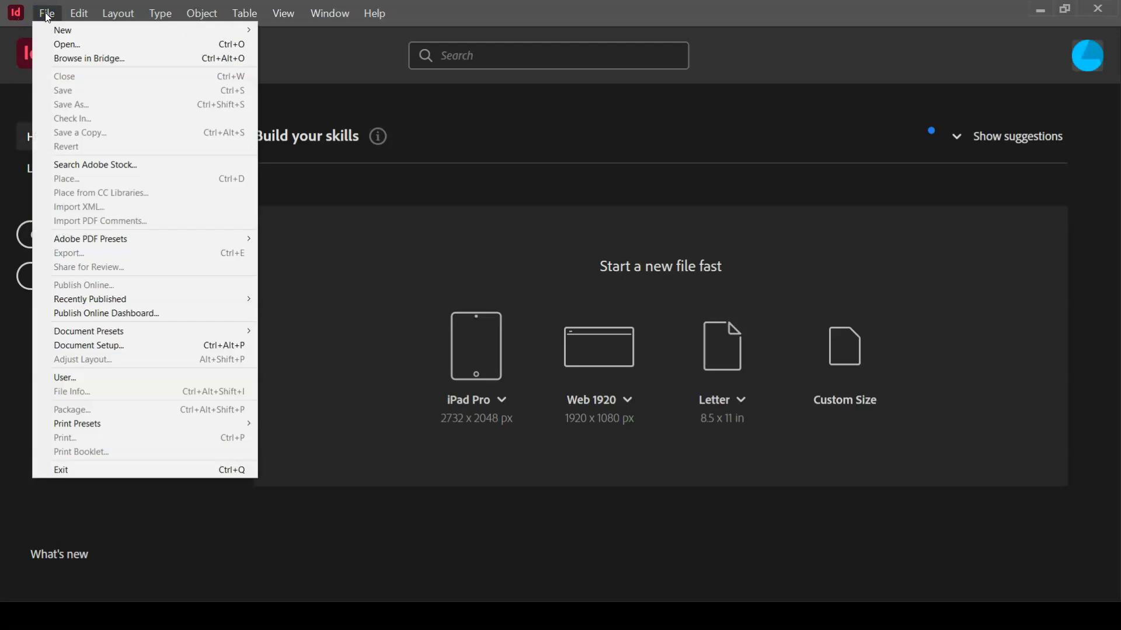
mouse_move(68, 29)
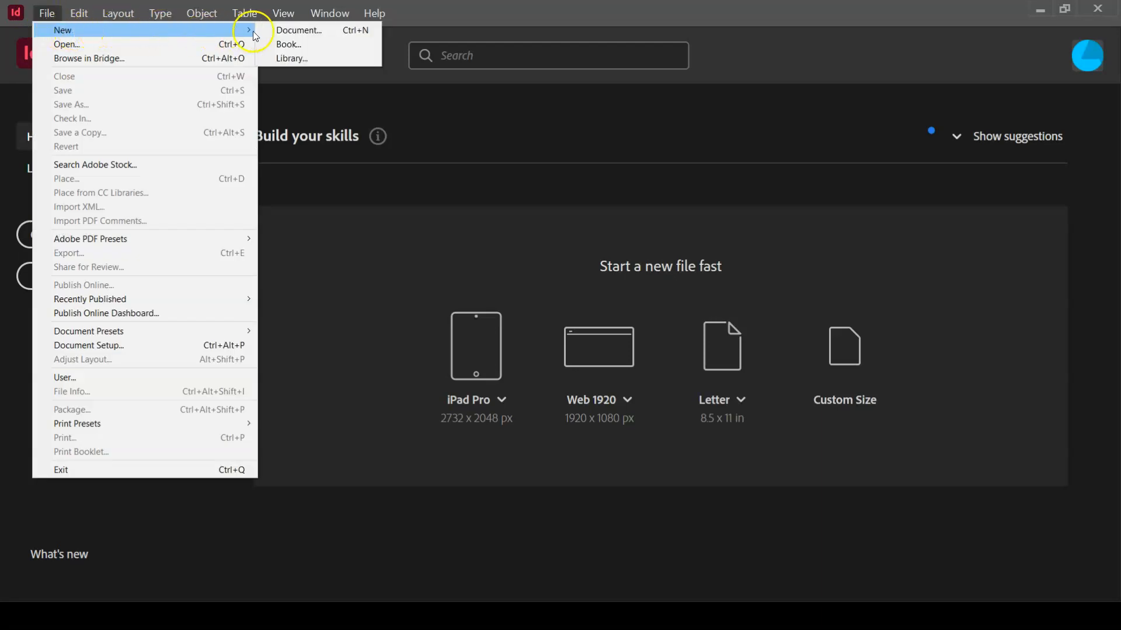
click(276, 30)
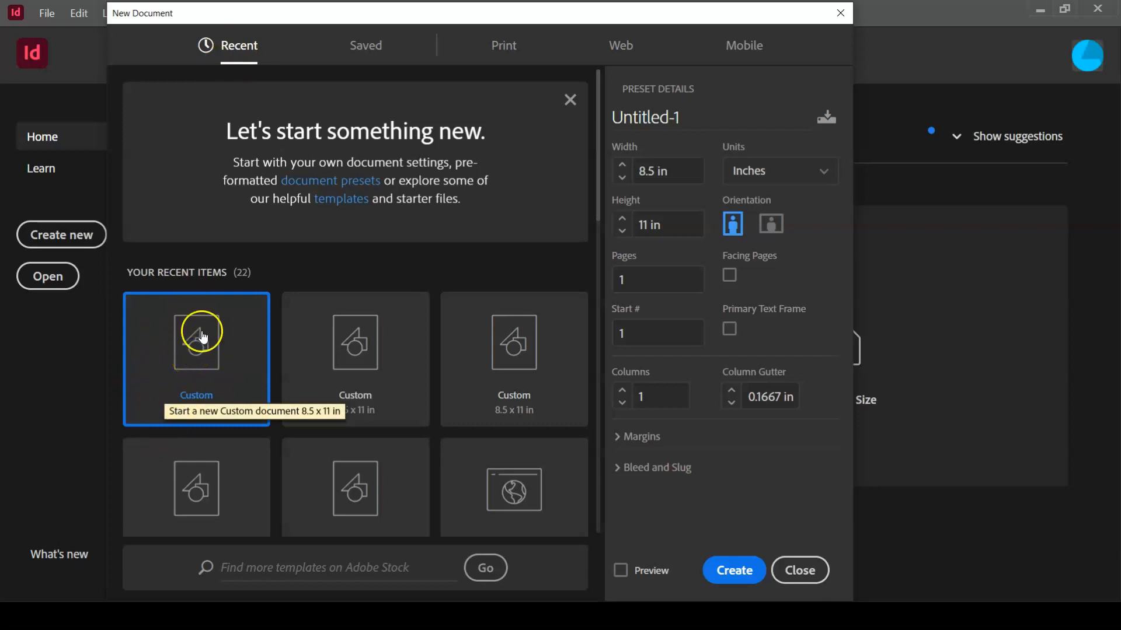
click(502, 46)
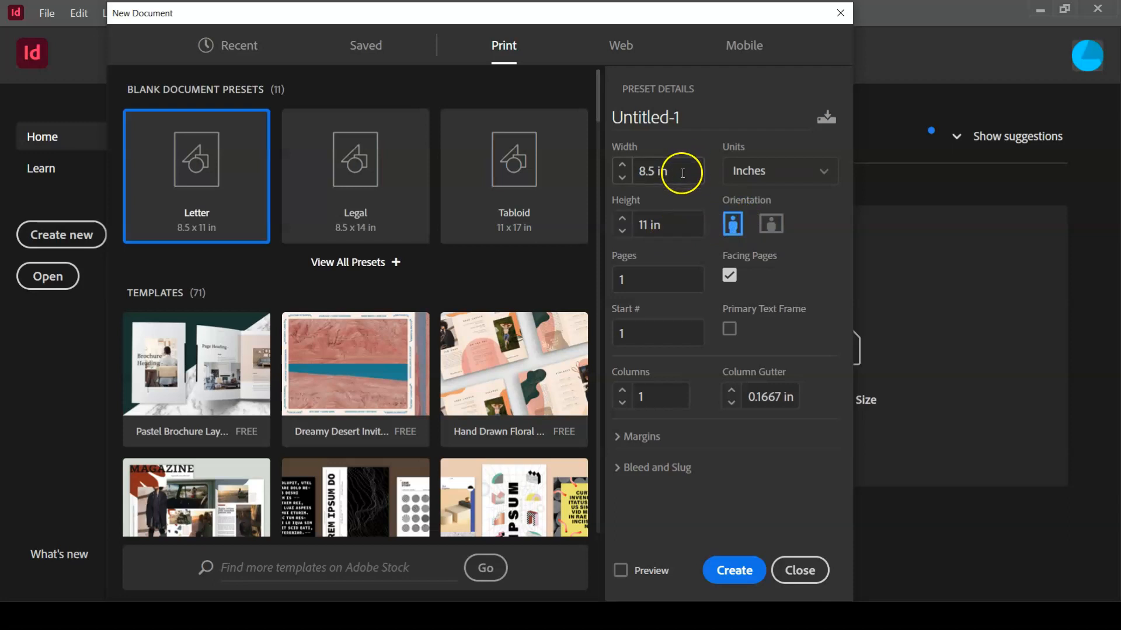
click(729, 280)
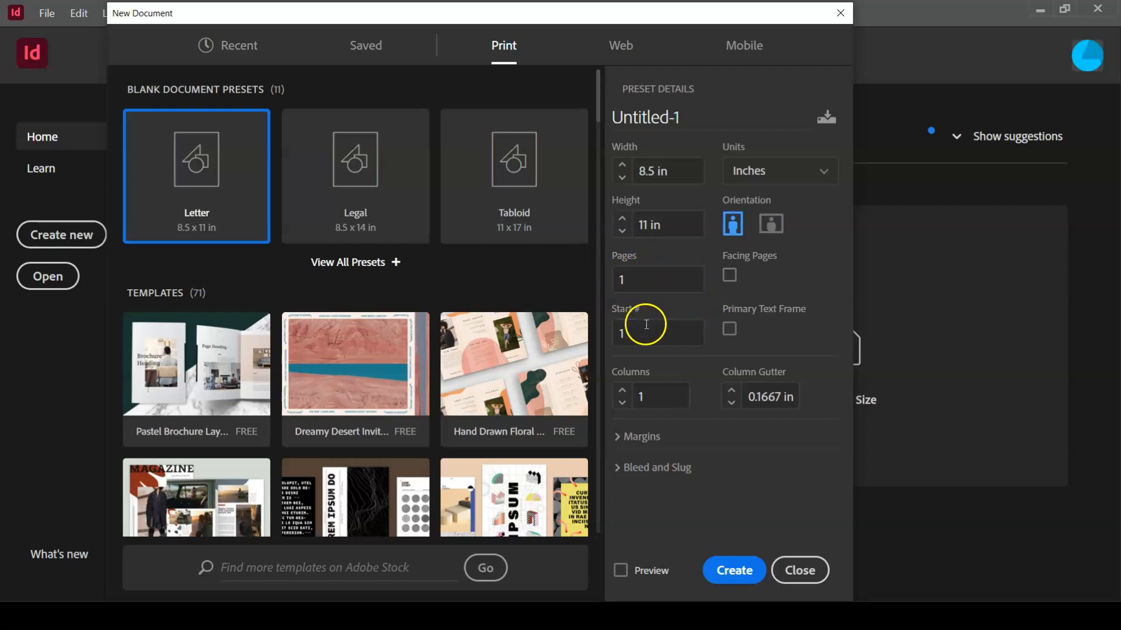
Step: Set all four linked margins of the new document to 0.25 in
click(615, 438)
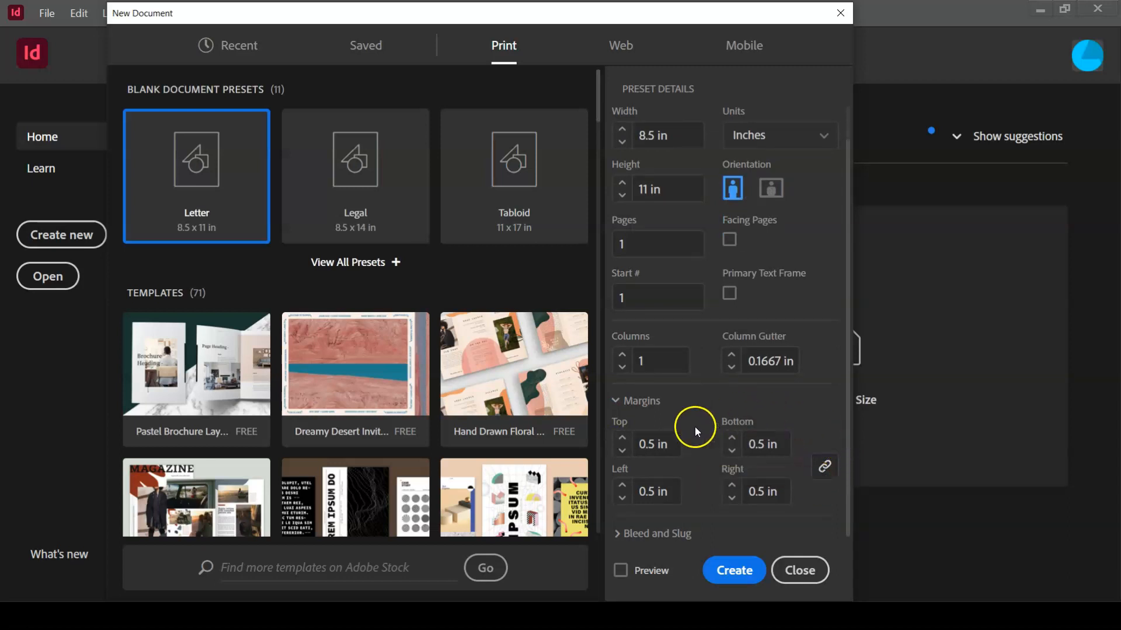
click(621, 451)
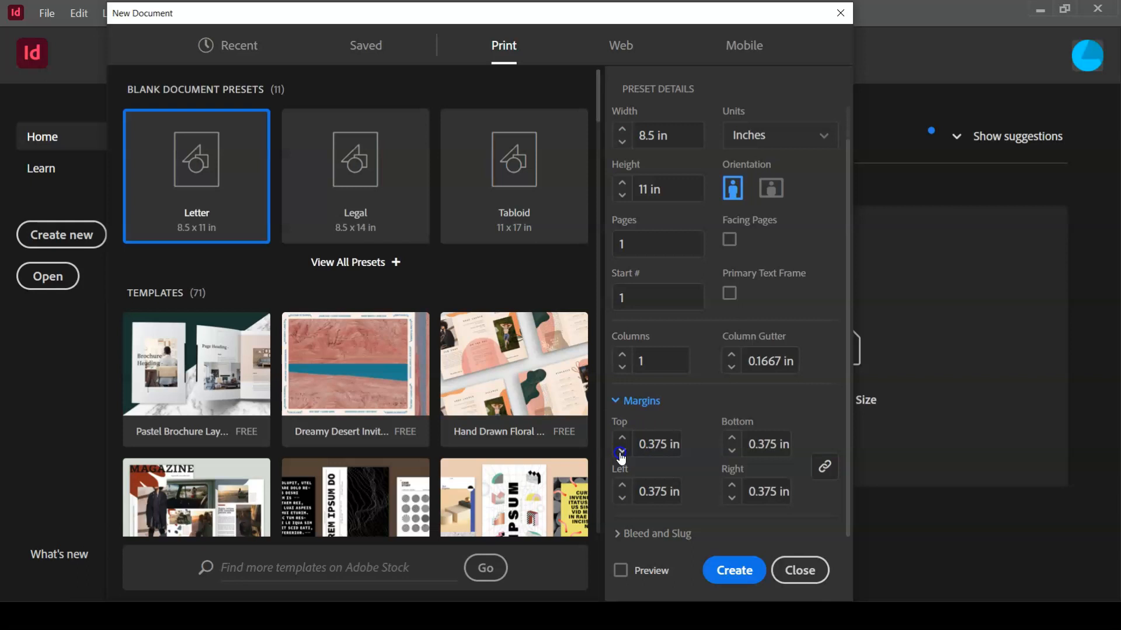
click(622, 452)
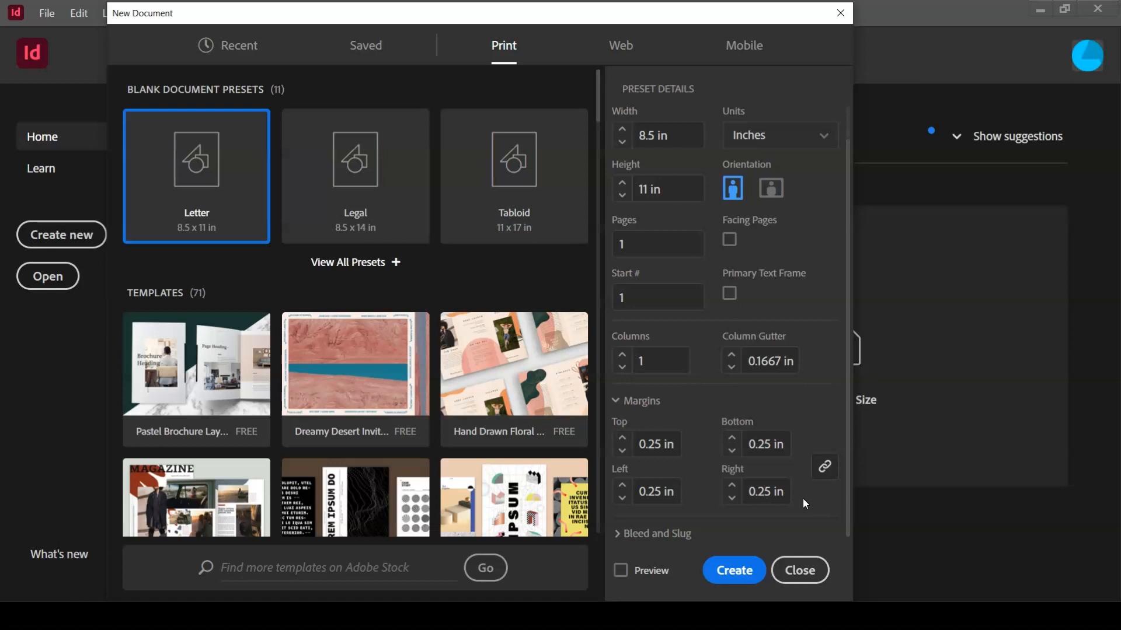
Step: Set the bleed to 0.125 in on all sides and create the document
click(616, 533)
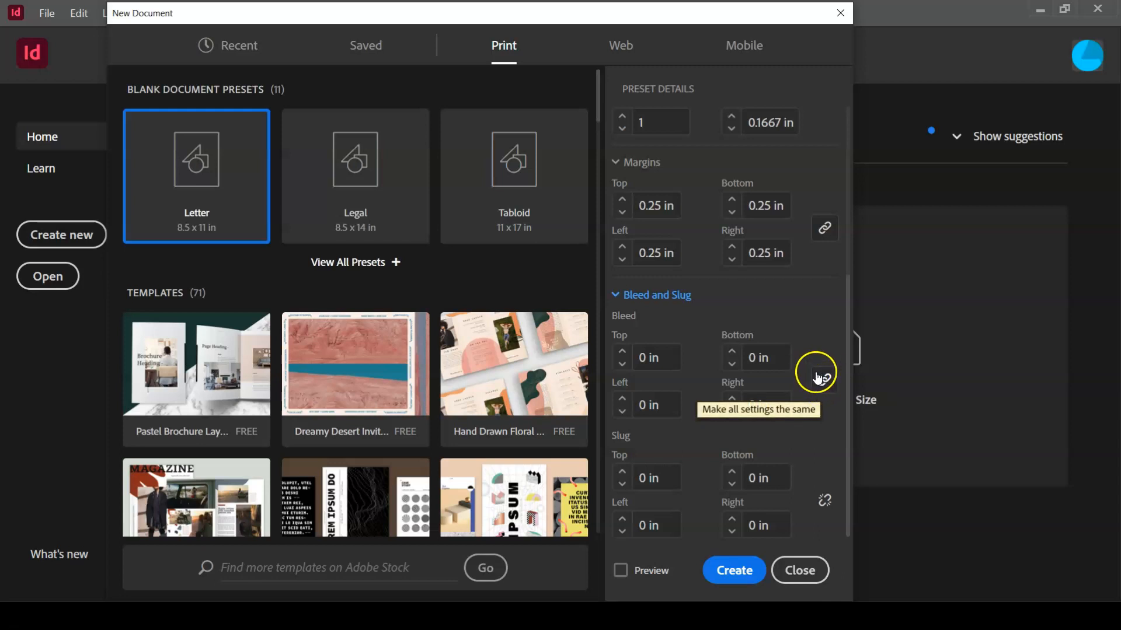
click(622, 351)
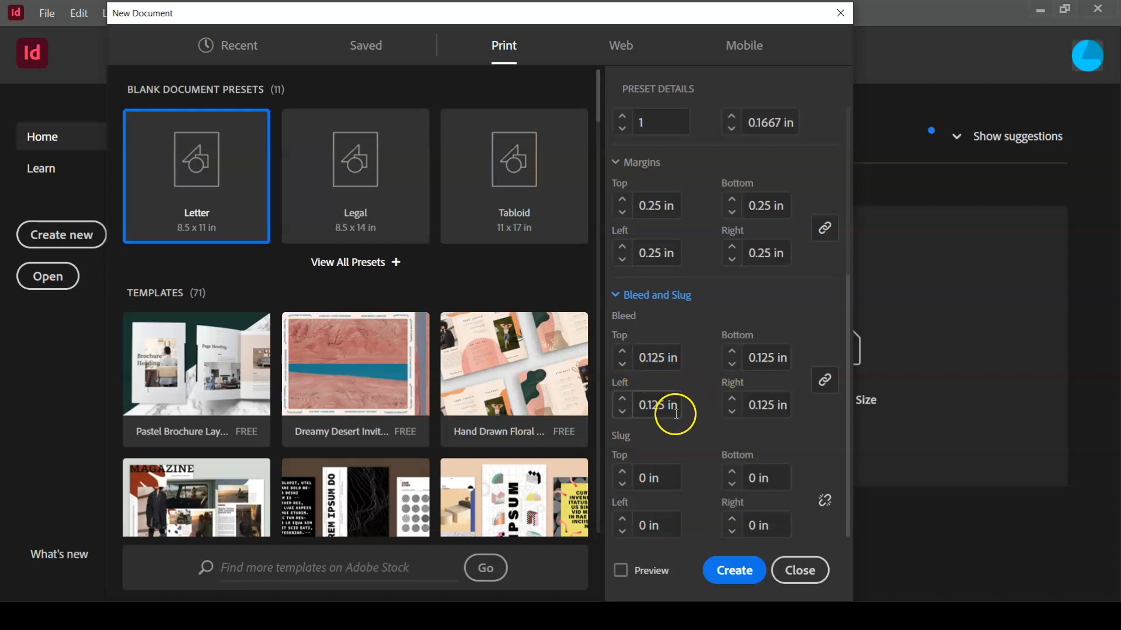
click(728, 571)
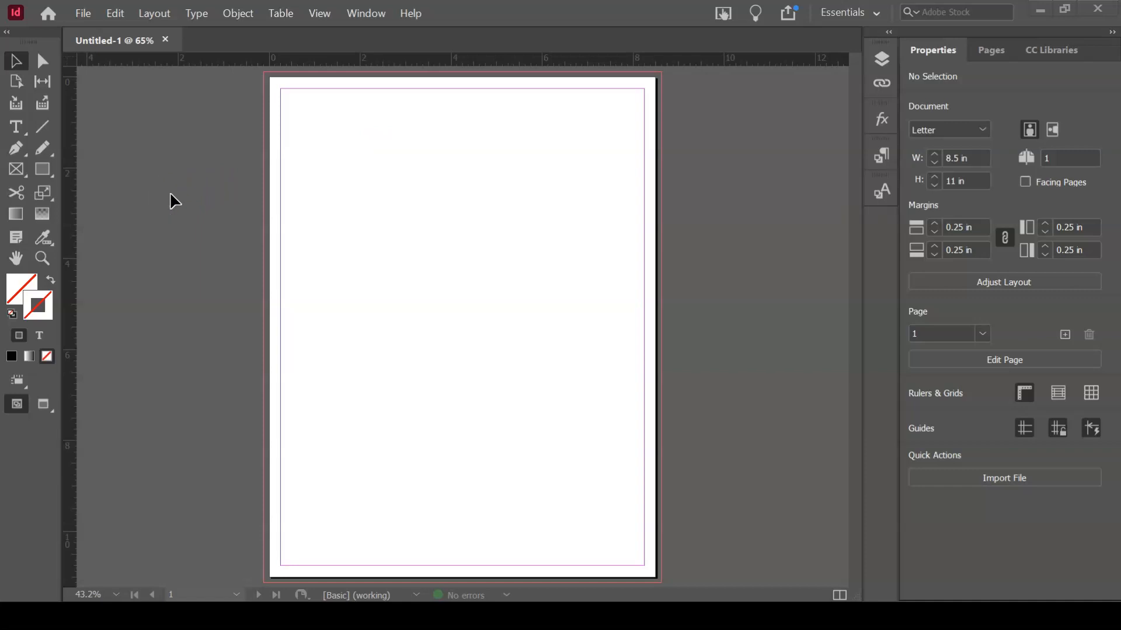
Step: Start saving the document with Save As and go to the AdobeDesignSuite folder inside MCC-Fall2020
click(84, 13)
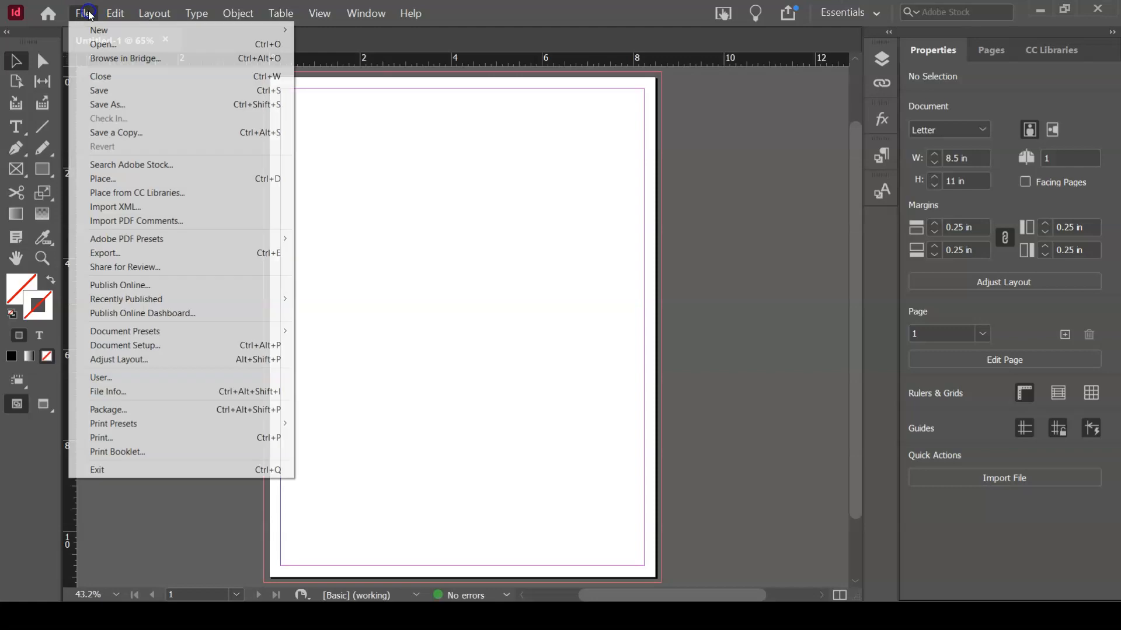
click(108, 104)
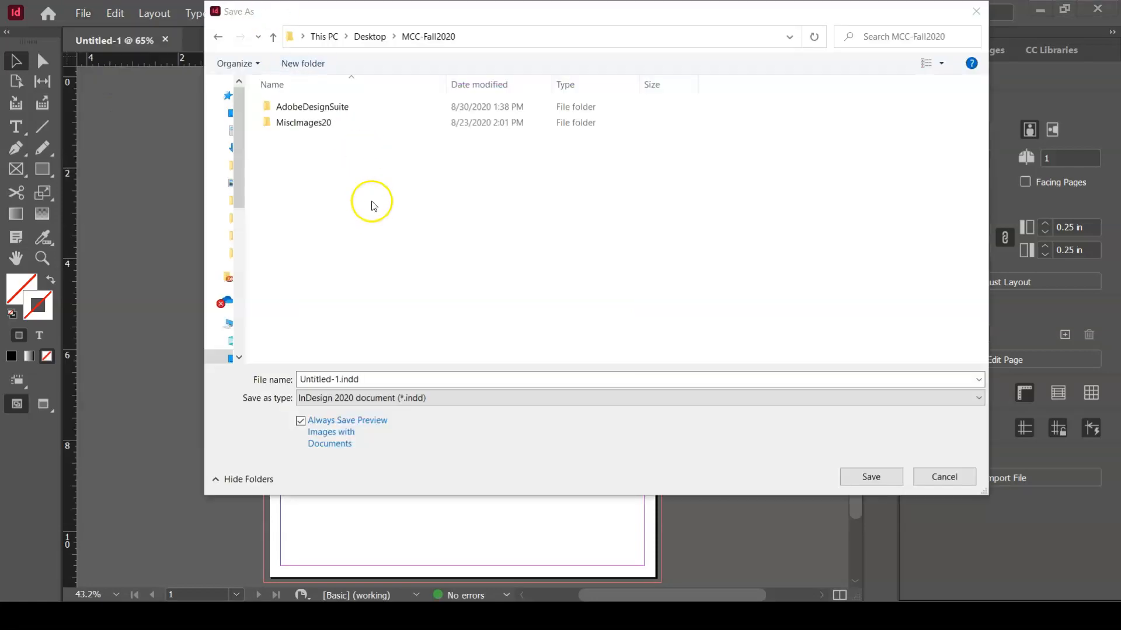
double_click(334, 108)
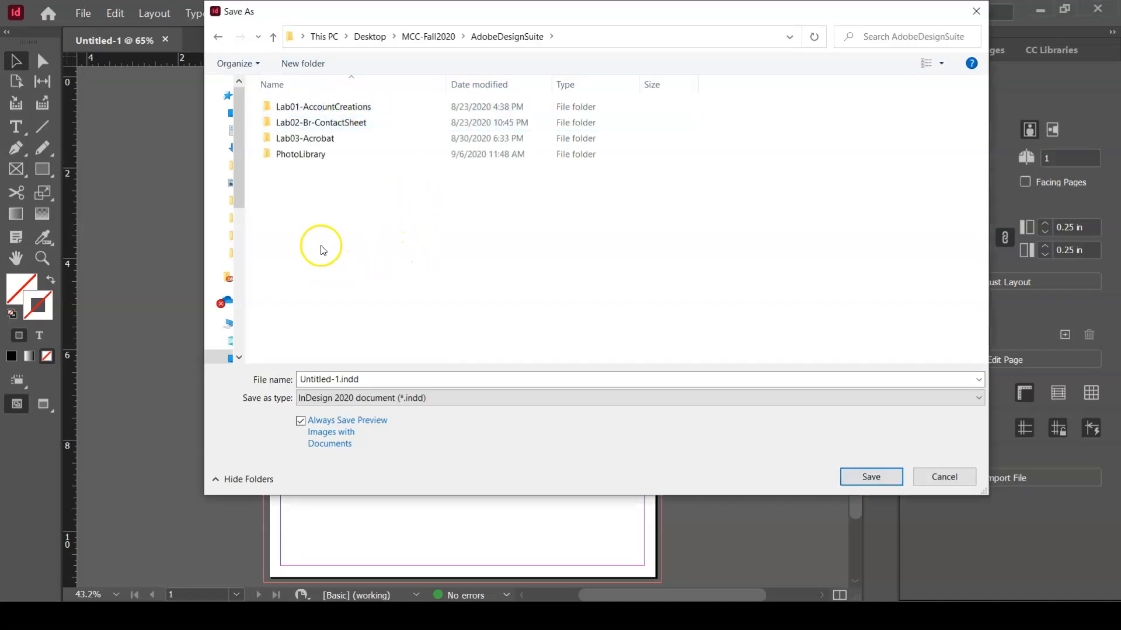
Step: Create a new folder named Lab04-Id-CoverPage in AdobeDesignSuite and open it as the save location
click(295, 64)
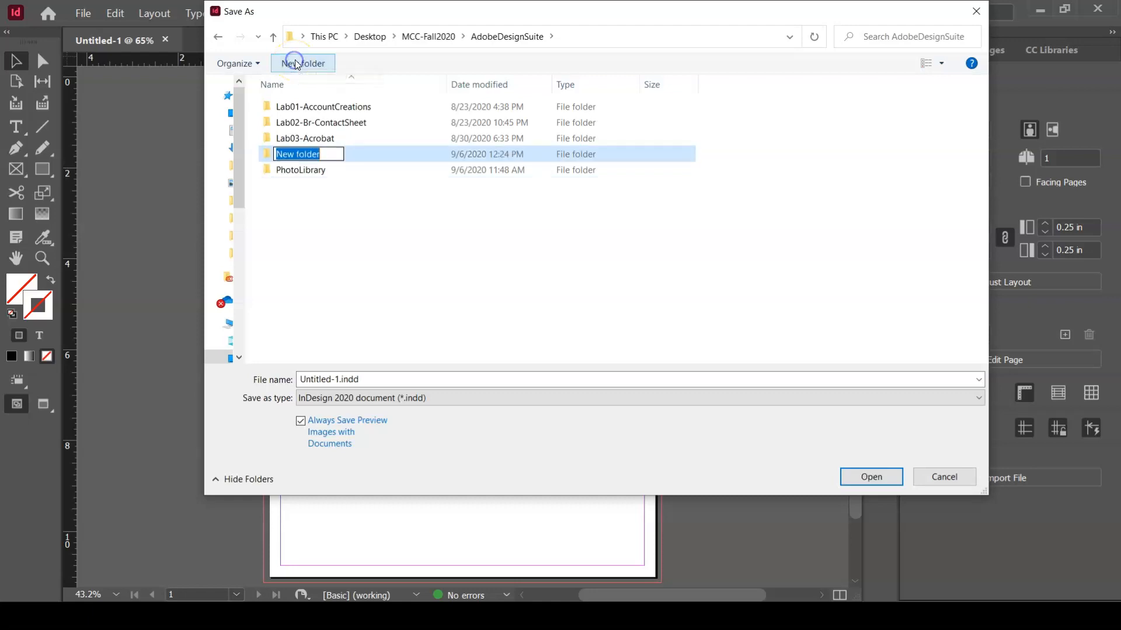
text(Lab04-Id)
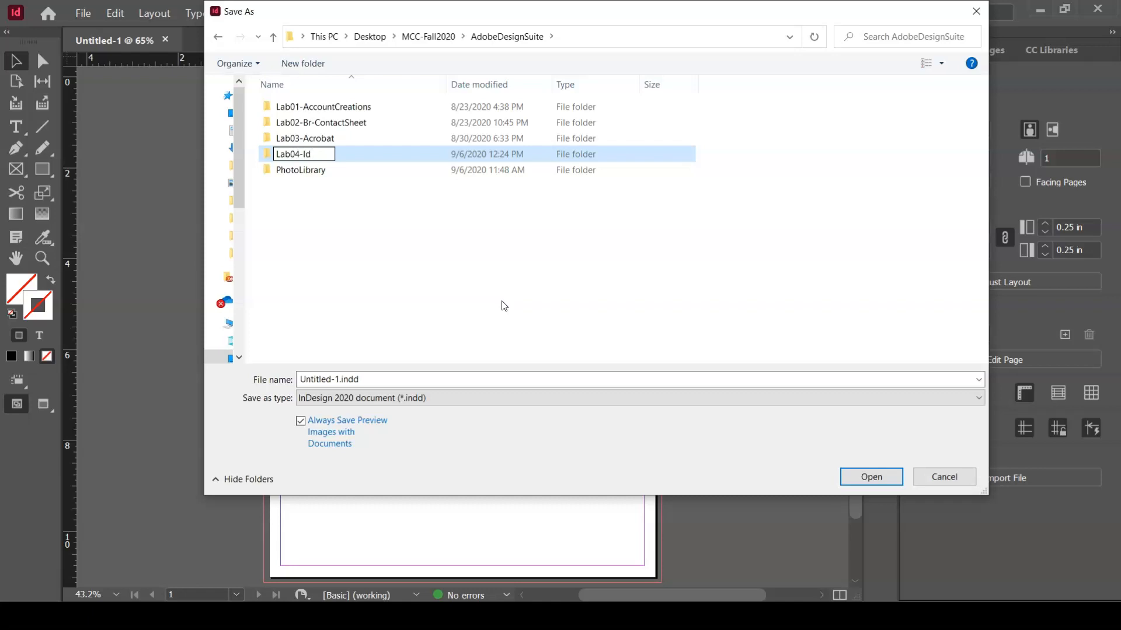
text(-CoverPage)
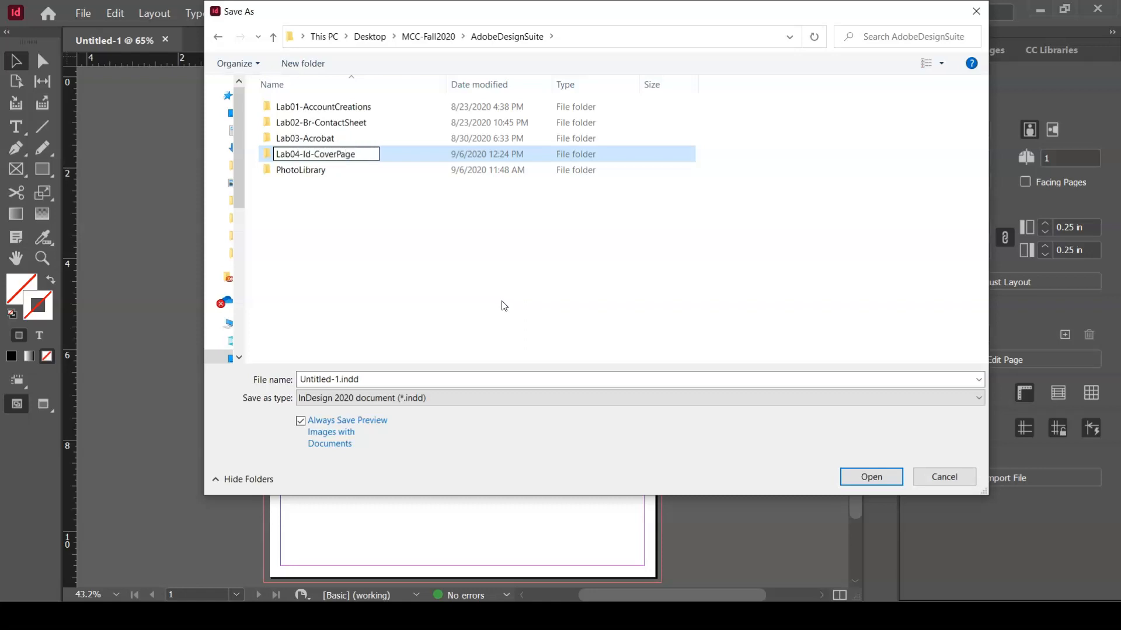
click(486, 274)
click(290, 180)
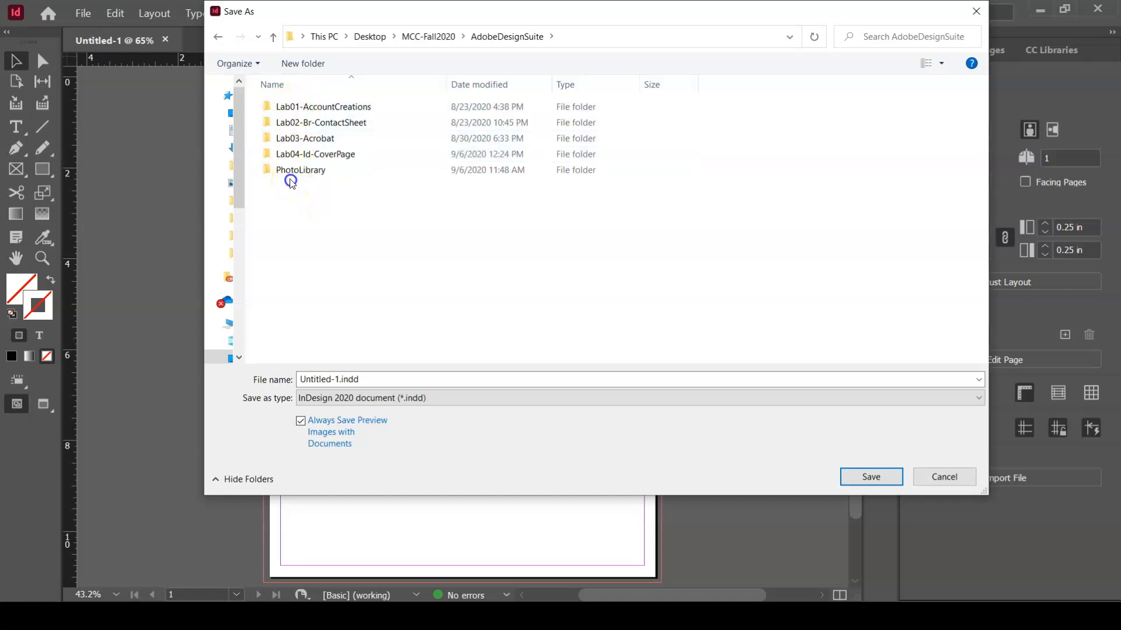
double_click(266, 156)
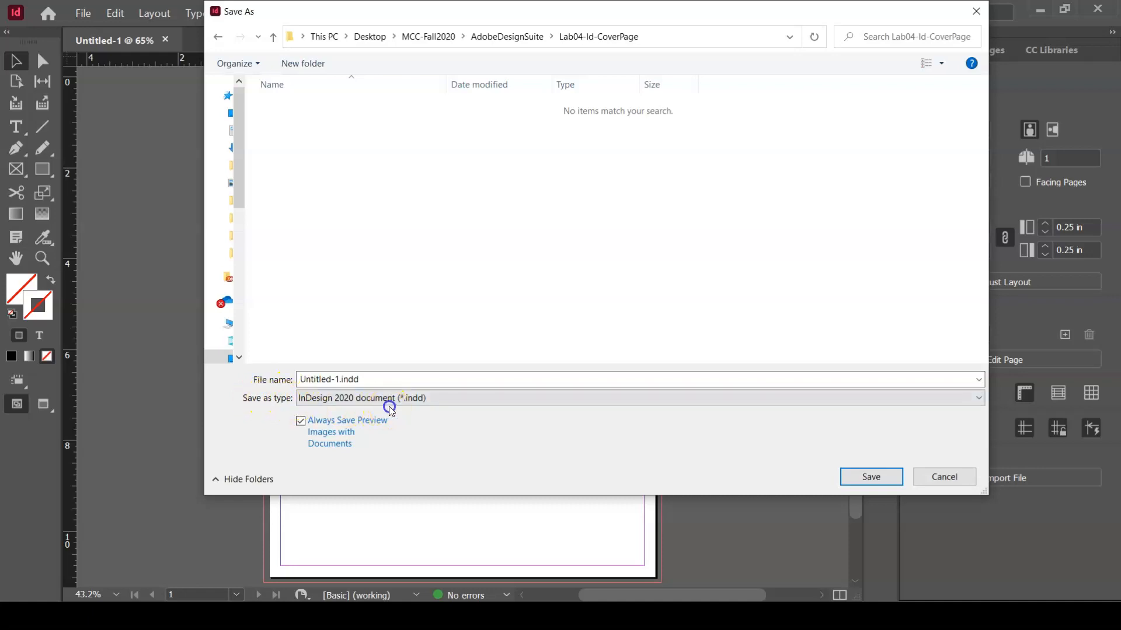
Step: Choose the InDesign 2020 document (*.indd) format and name the file YourLastName-04-Id-CoverPage.indd
click(472, 401)
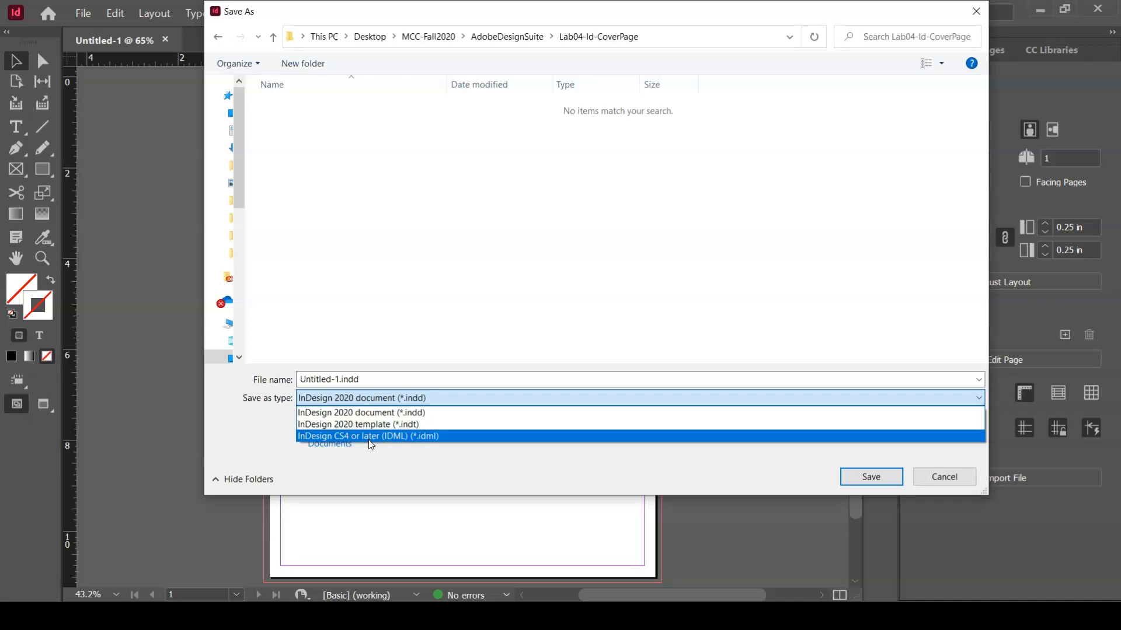
click(426, 442)
click(403, 413)
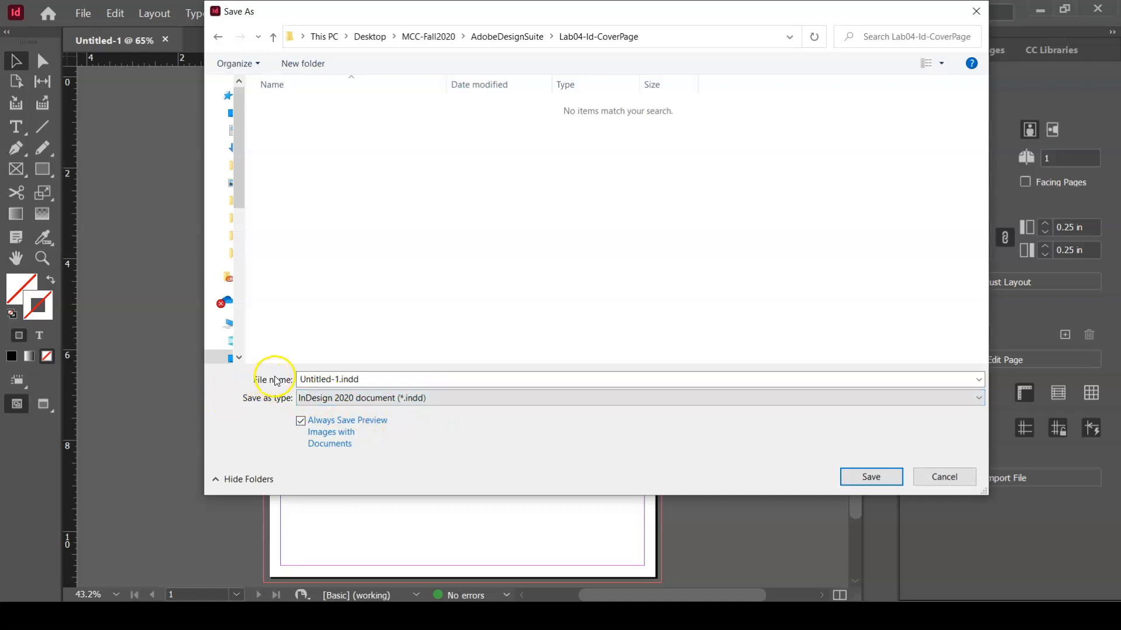
click(337, 378)
drag(340, 378, 288, 380)
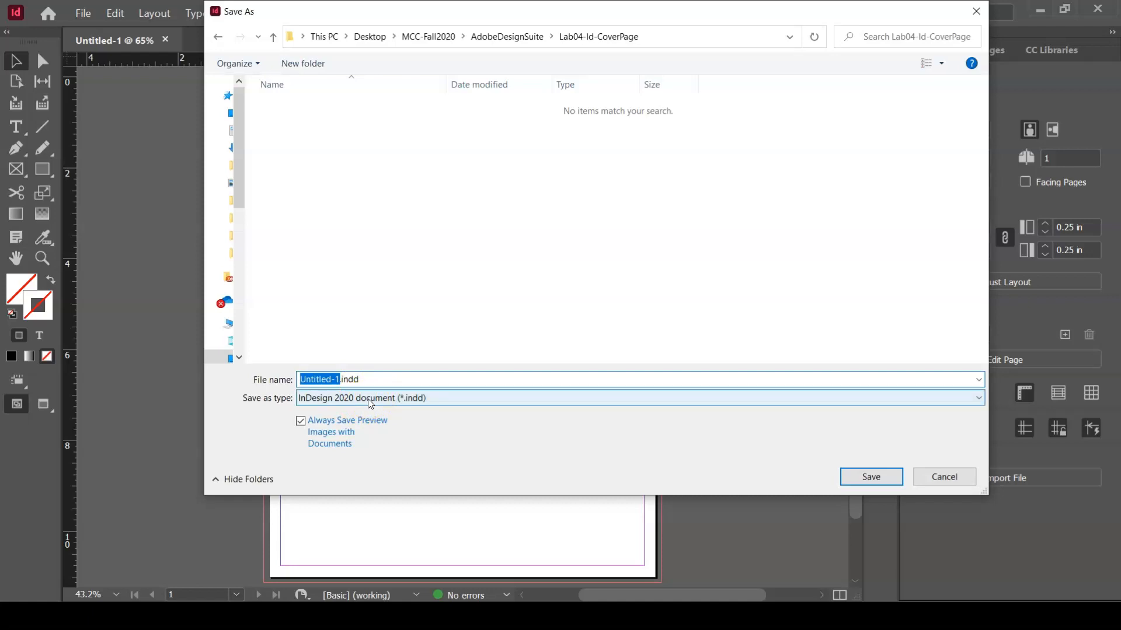
text(YourLastName)
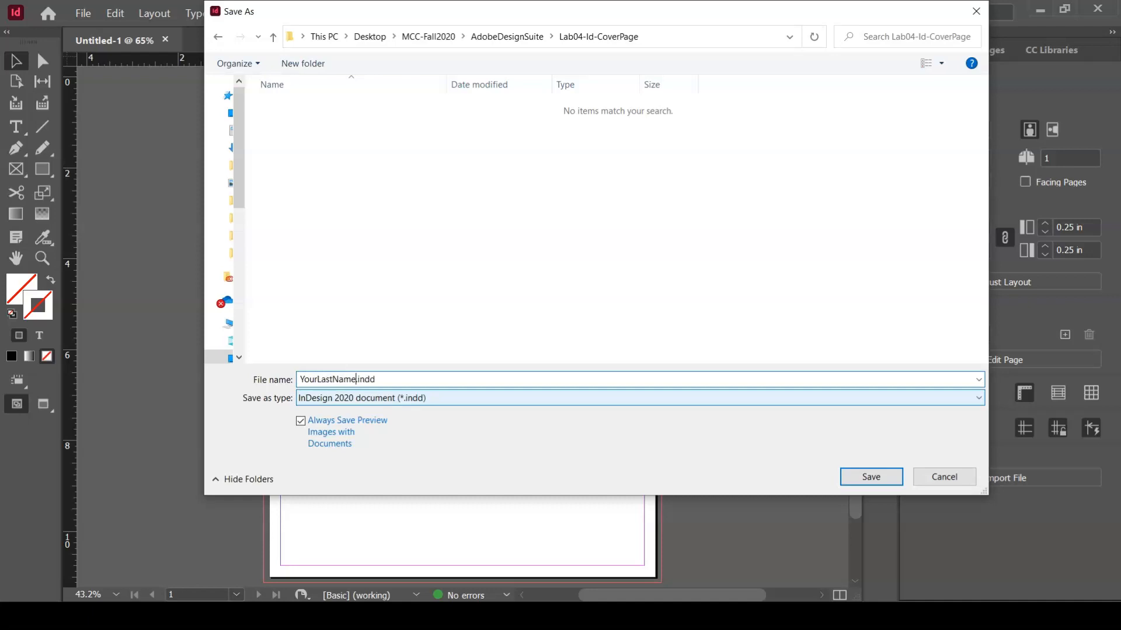
text(-04-Id-CoverPage)
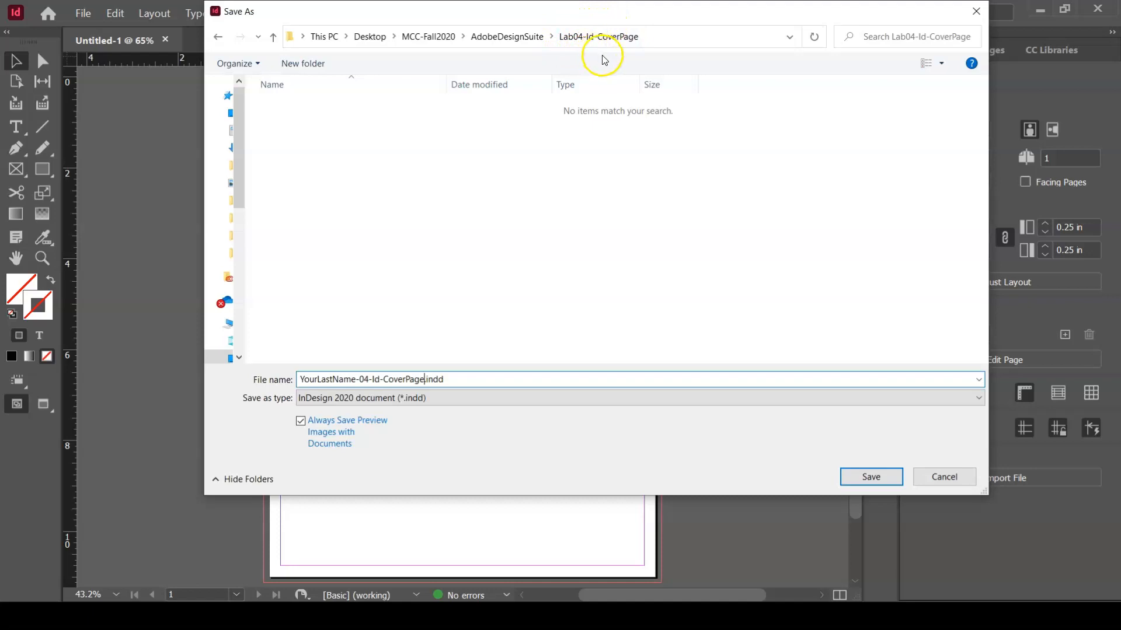
Step: Save the document under the entered name in the Lab04-Id-CoverPage folder
click(872, 477)
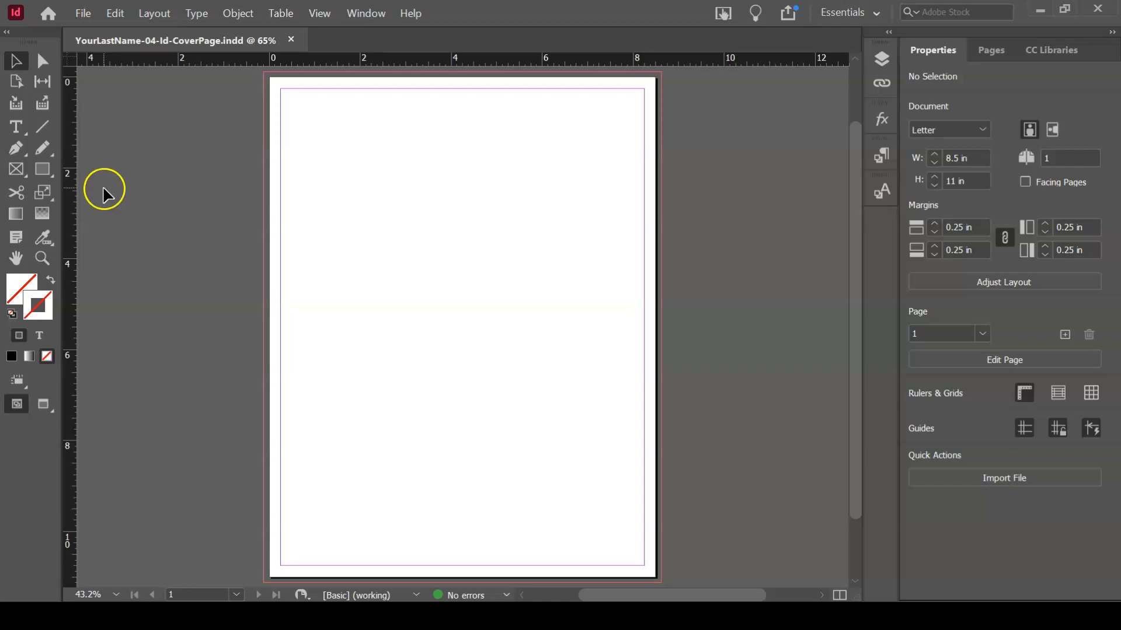
Step: Draw an empty rectangle frame of 8.75 by 11.25 in over the page from bleed corner to bleed corner and save the document
key(f)
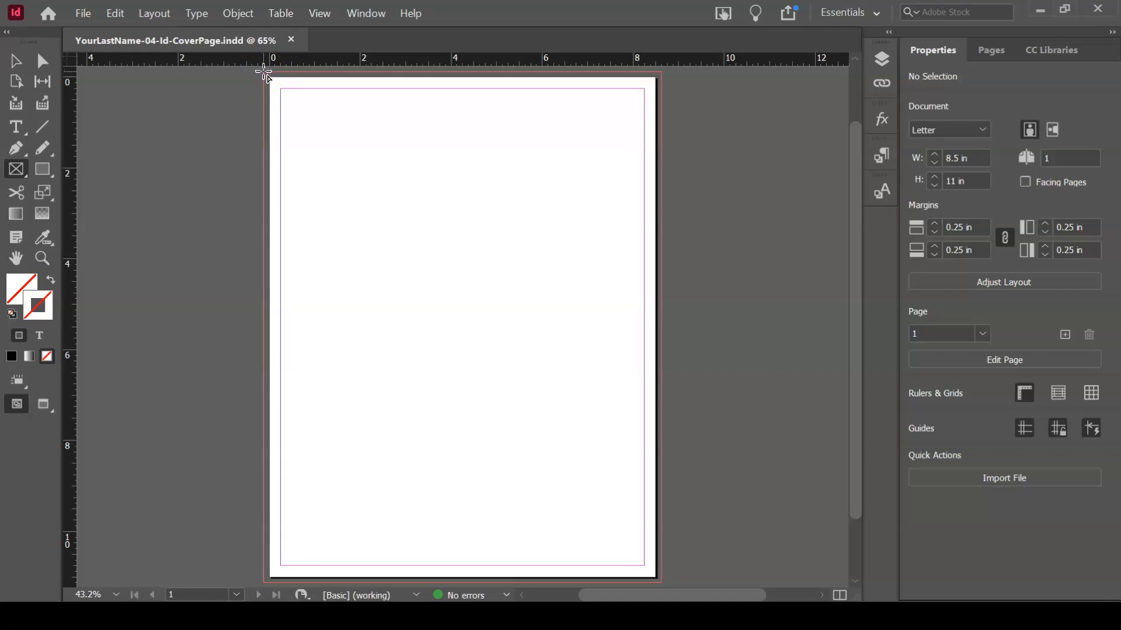
mouse_move(264, 72)
mouse_down()
mouse_move(295, 111)
mouse_move(358, 290)
mouse_move(465, 408)
mouse_move(491, 461)
mouse_move(592, 548)
mouse_move(663, 582)
mouse_up()
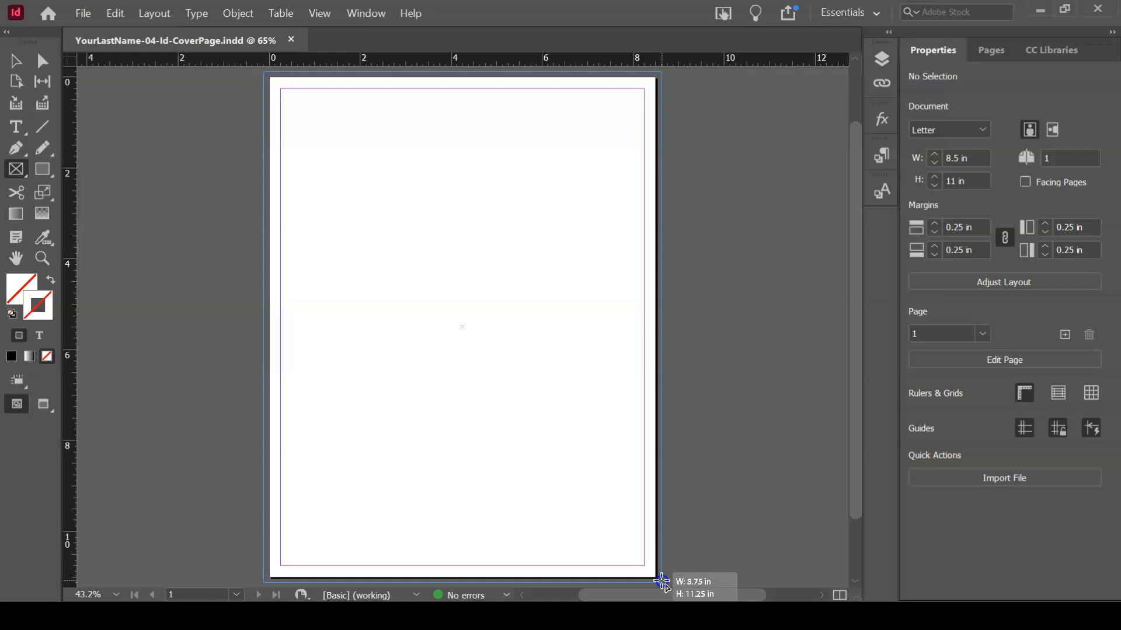
drag(662, 582, 662, 581)
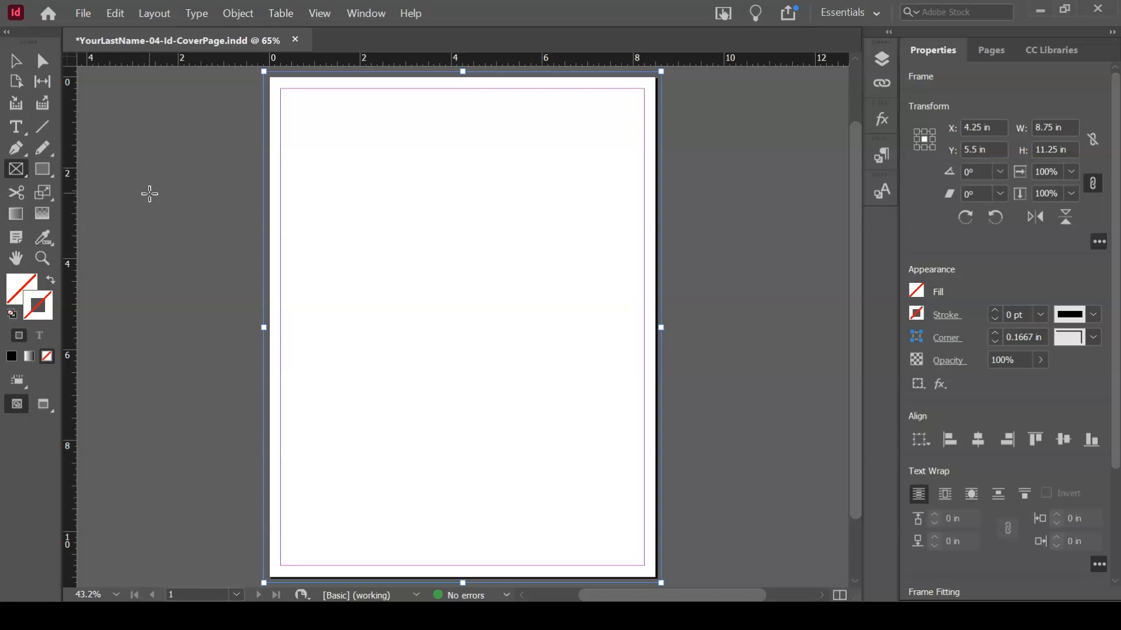
click(14, 62)
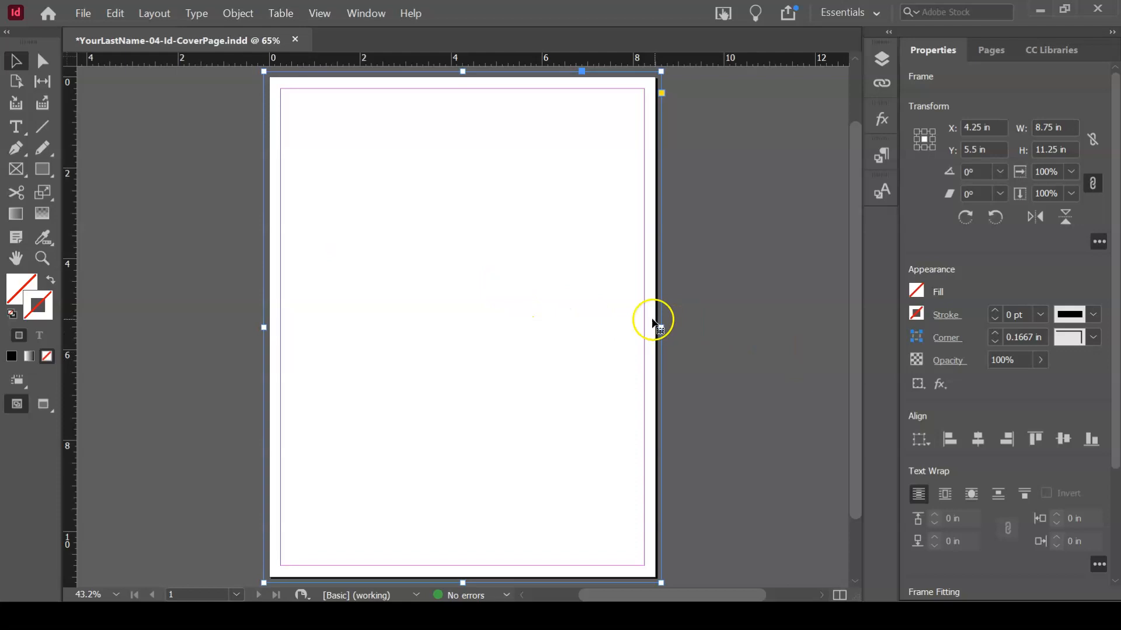
mouse_move(661, 327)
mouse_down()
mouse_move(720, 328)
mouse_move(661, 316)
mouse_up()
click(87, 13)
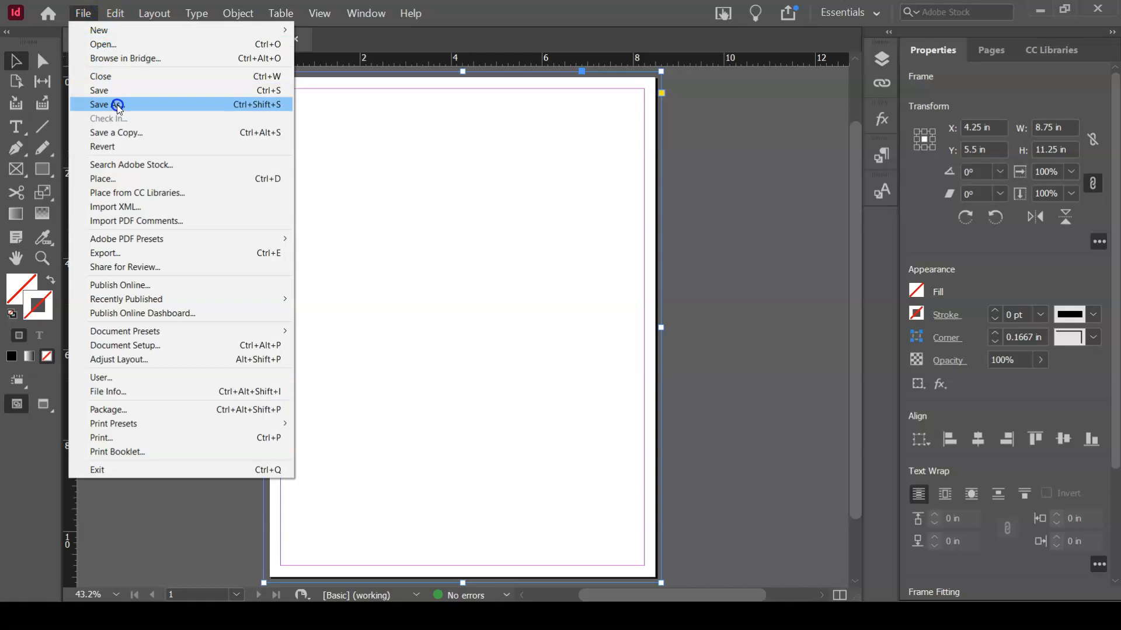
click(110, 91)
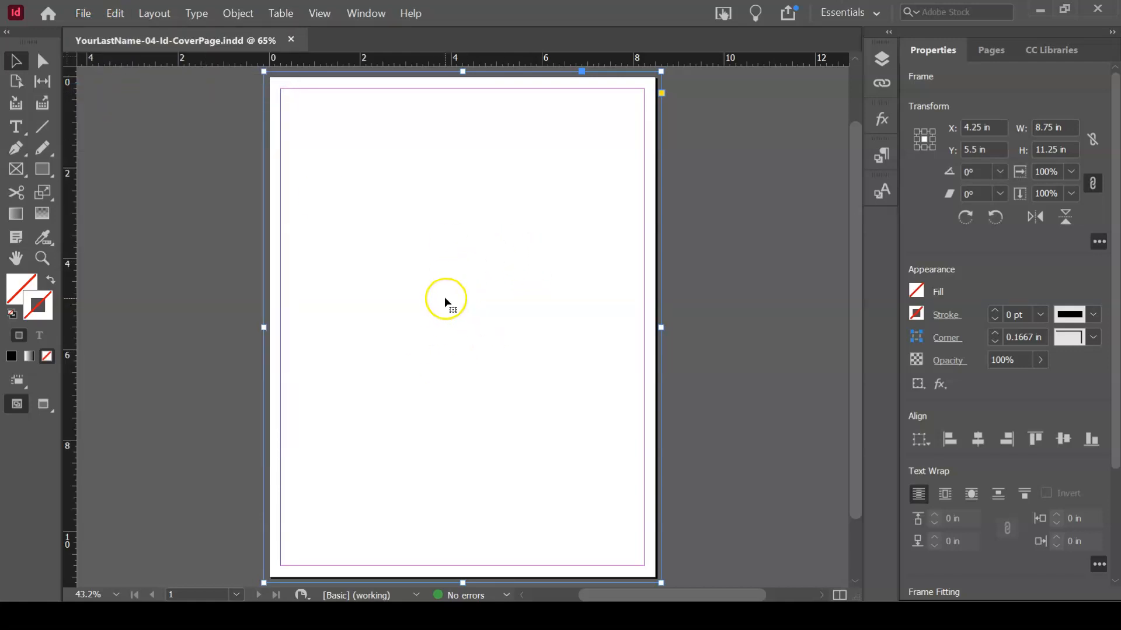
Step: Place 16-LambertPhotos.JPG from the PhotoLibrary folder into the frame and save the document
click(85, 14)
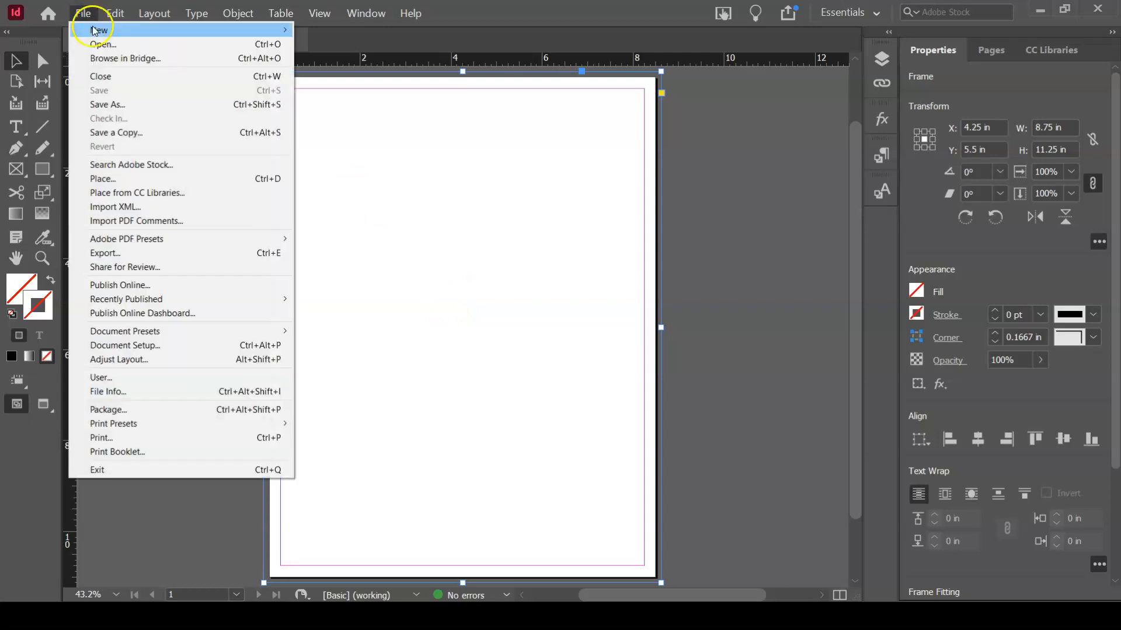
click(140, 180)
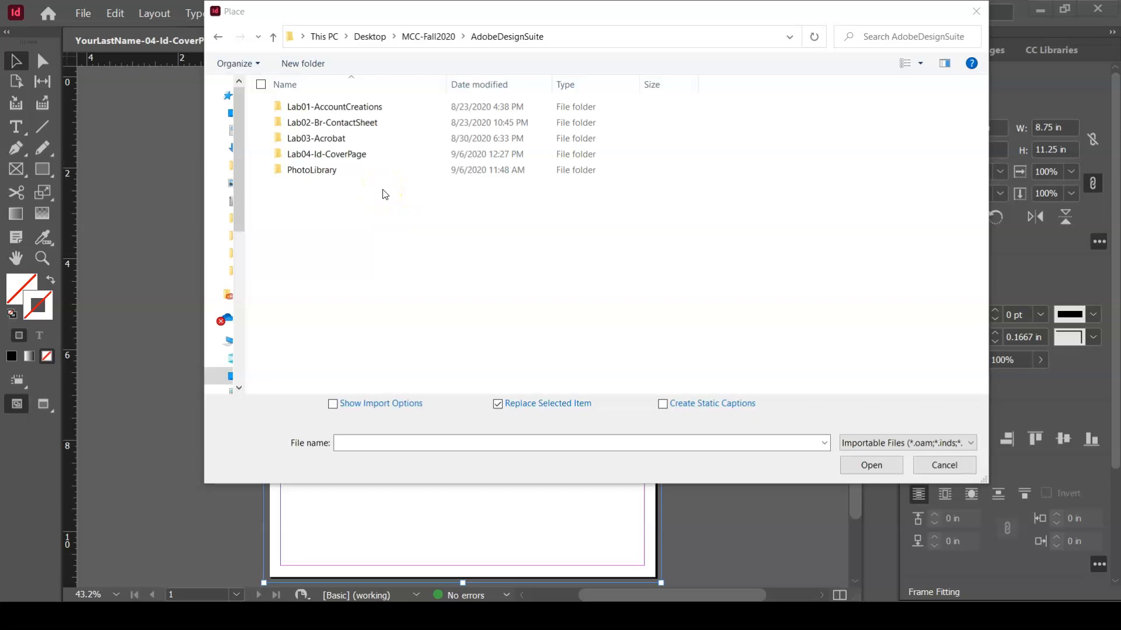
click(309, 173)
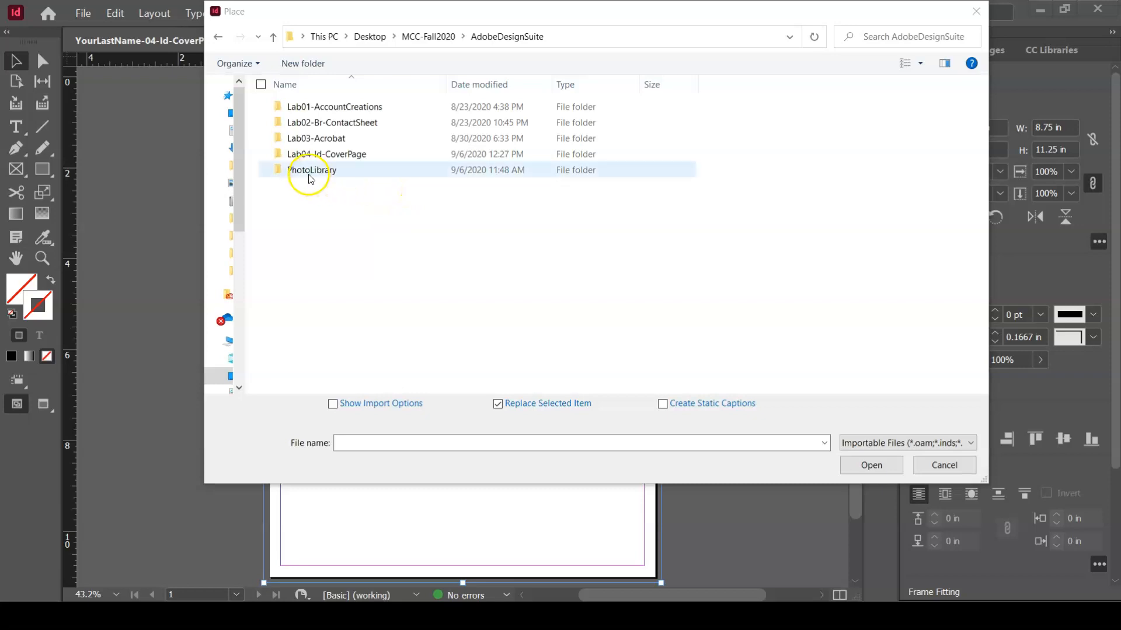
double_click(309, 172)
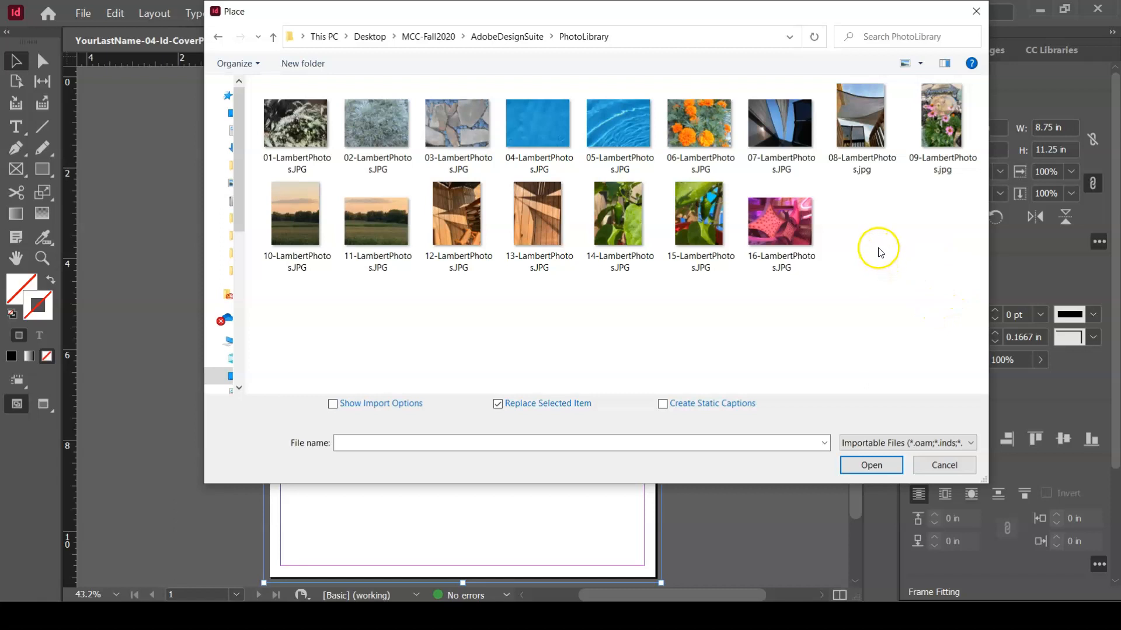
click(801, 228)
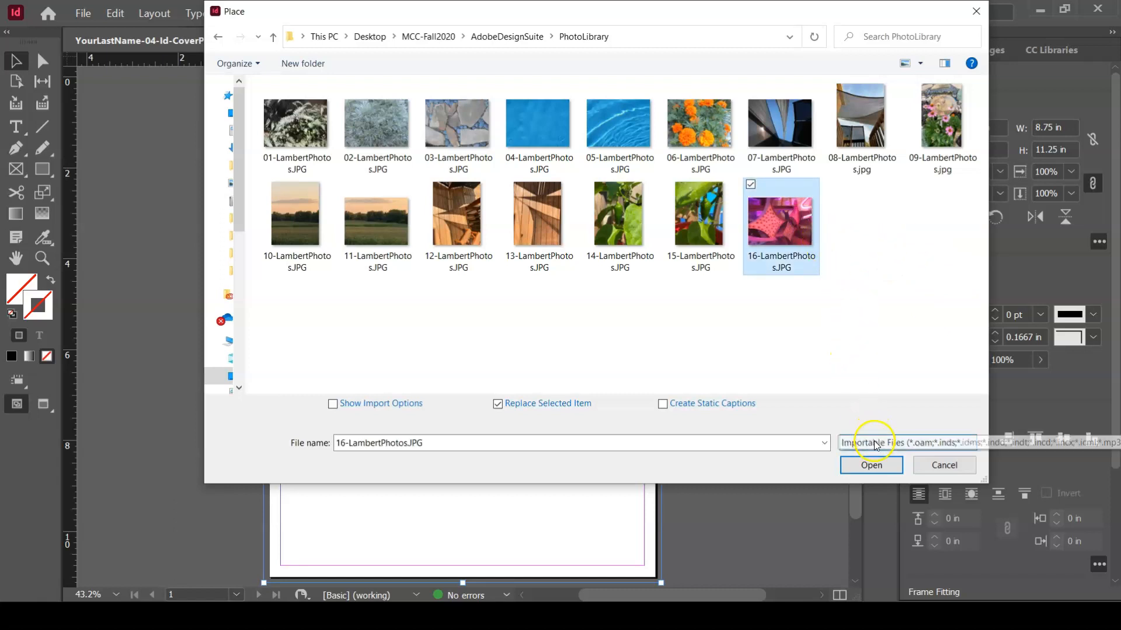
click(874, 470)
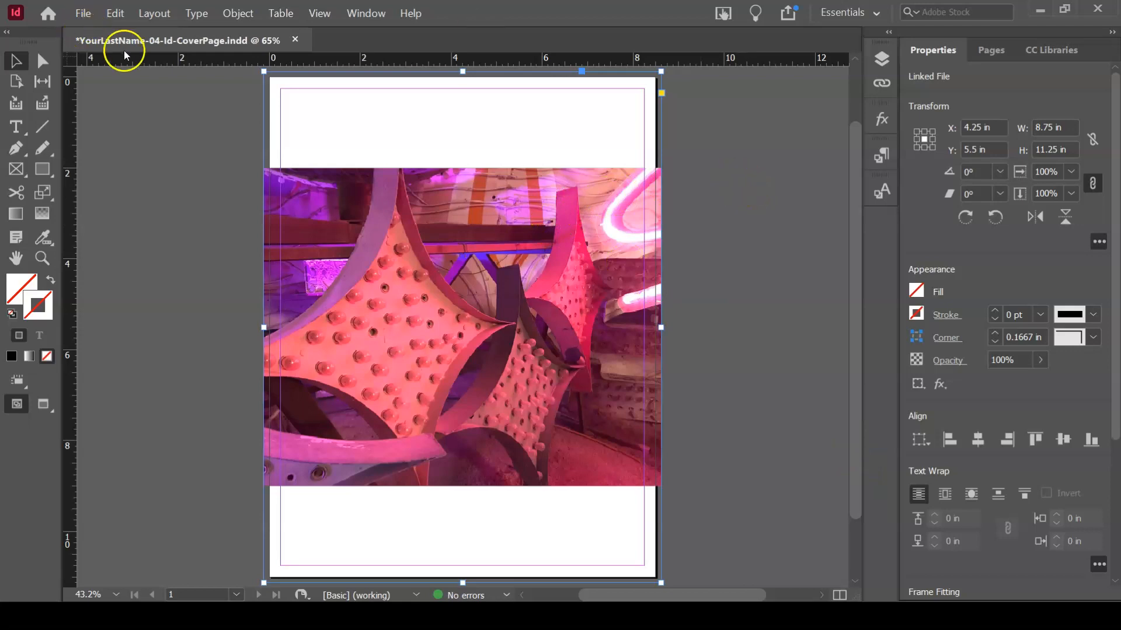
click(83, 12)
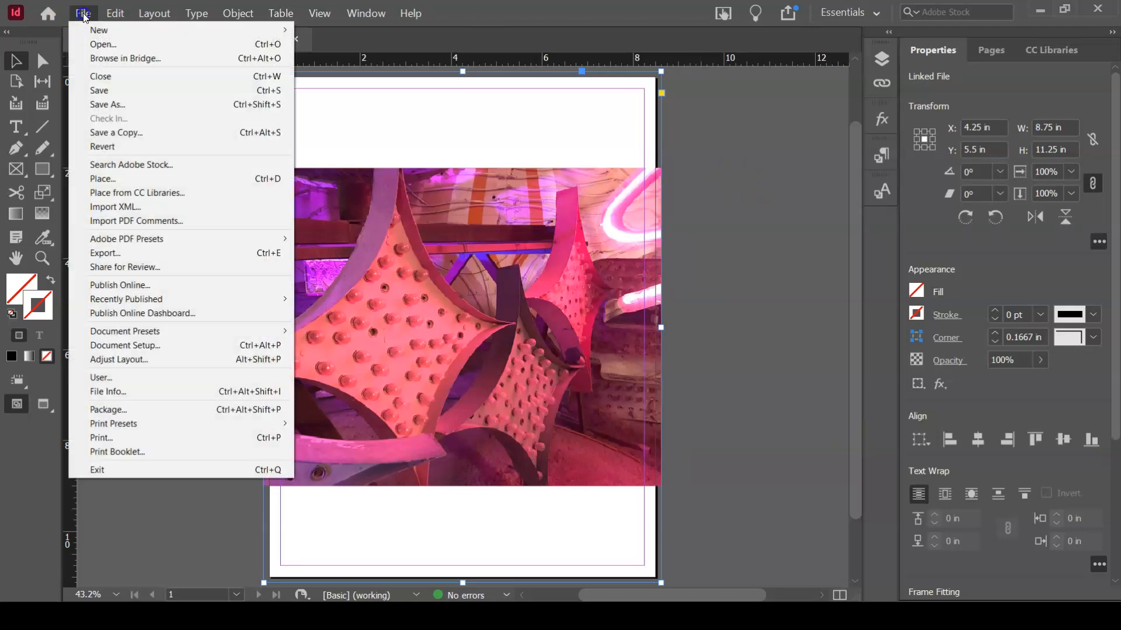
click(120, 91)
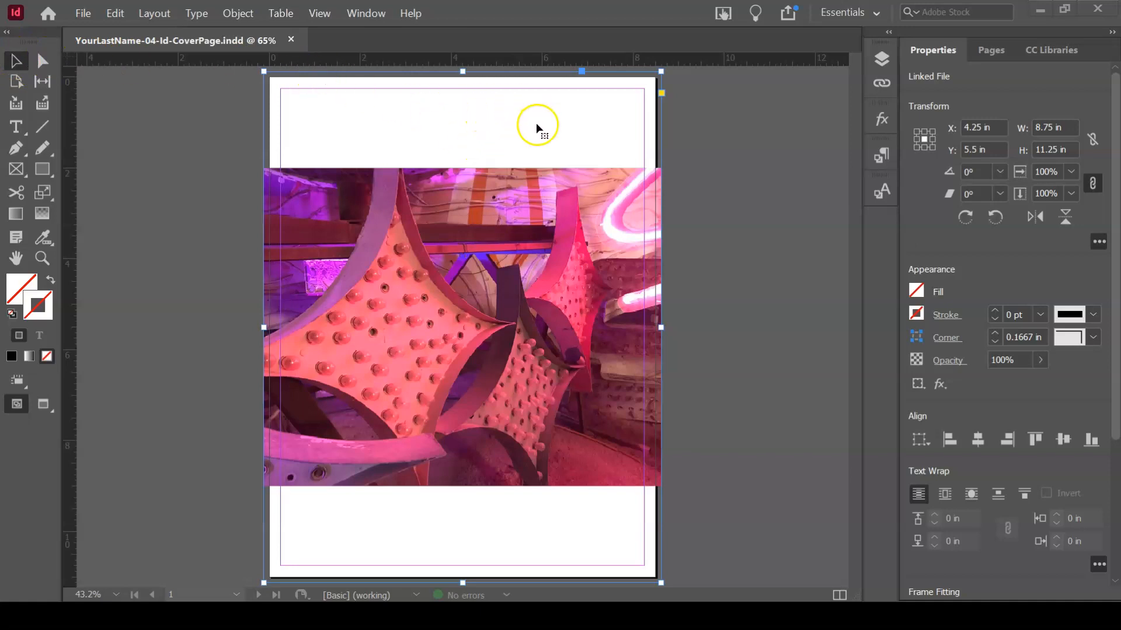
Step: Select the photo inside the frame and shift it within the frame to about X 4.375 in, Y 5.425 in
mouse_move(543, 115)
mouse_down()
mouse_move(482, 142)
mouse_move(362, 142)
mouse_move(378, 104)
mouse_move(623, 107)
mouse_move(671, 168)
mouse_move(583, 175)
mouse_move(418, 122)
mouse_move(375, 132)
mouse_move(423, 181)
mouse_move(545, 114)
mouse_up()
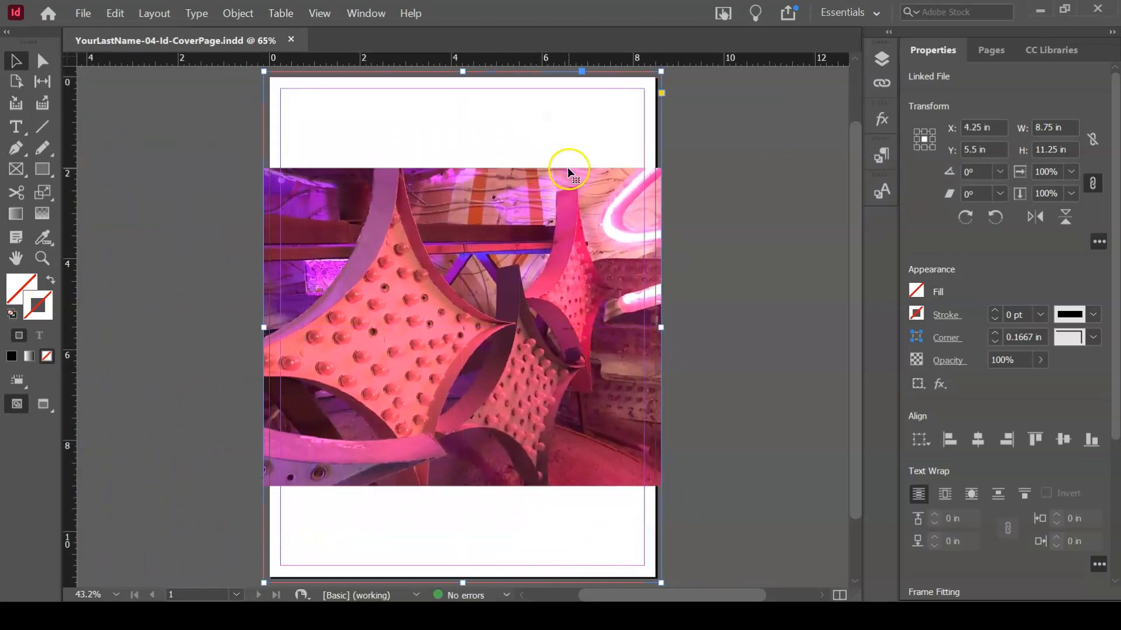
double_click(457, 239)
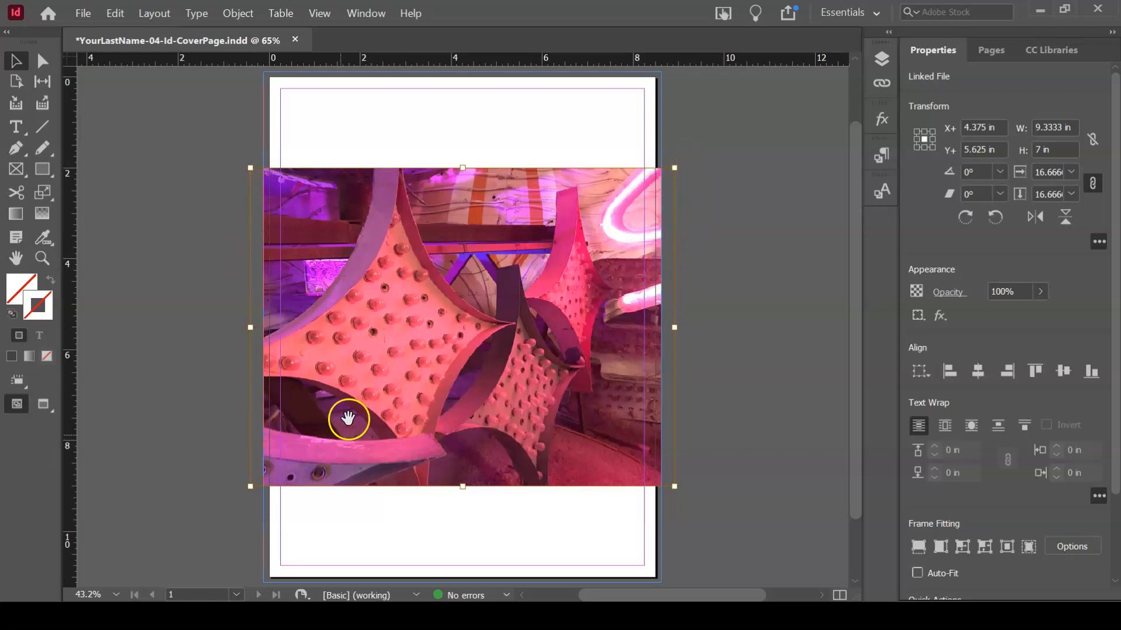
drag(372, 366, 274, 340)
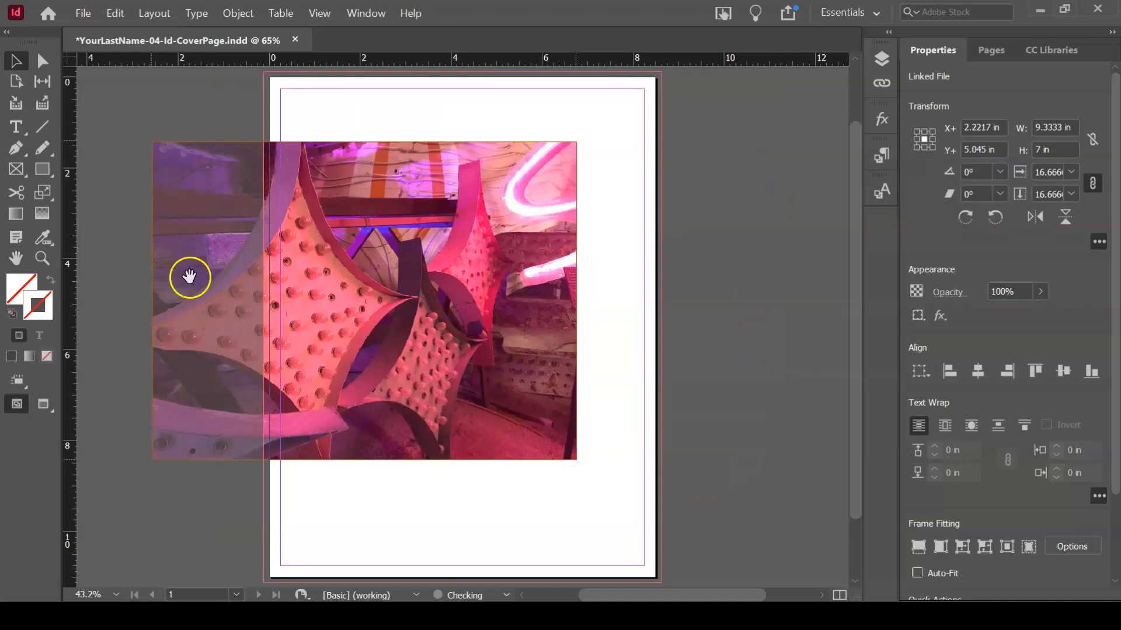
click(184, 302)
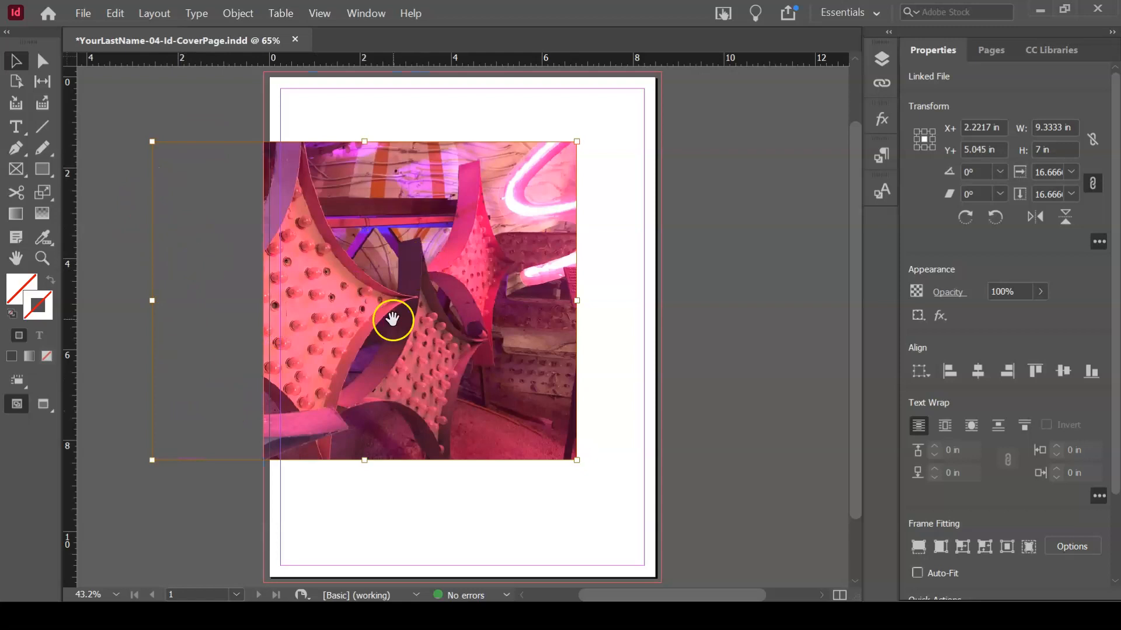
drag(402, 319, 600, 347)
drag(479, 336, 401, 324)
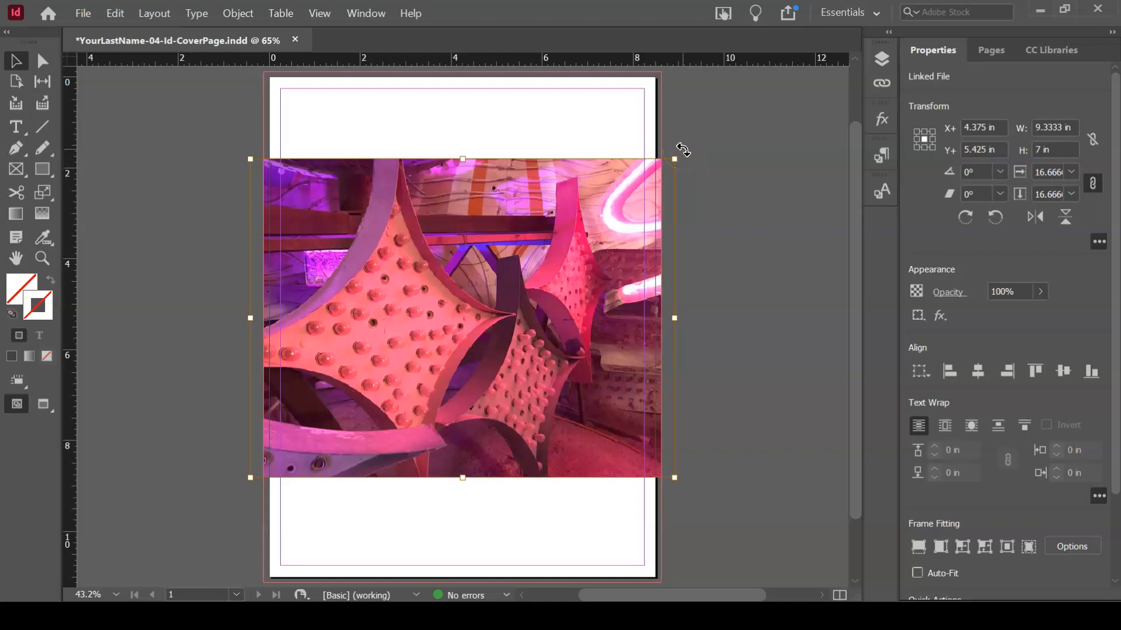
Step: Rotate the photo inside the frame to an angle of 90°
drag(682, 150, 597, 152)
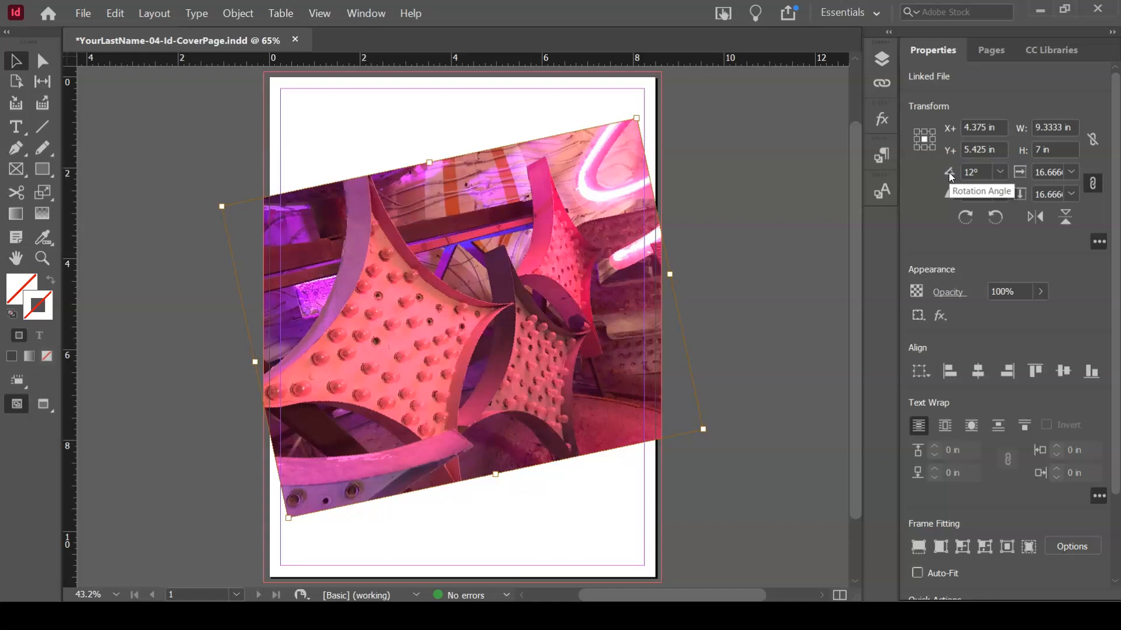
click(967, 174)
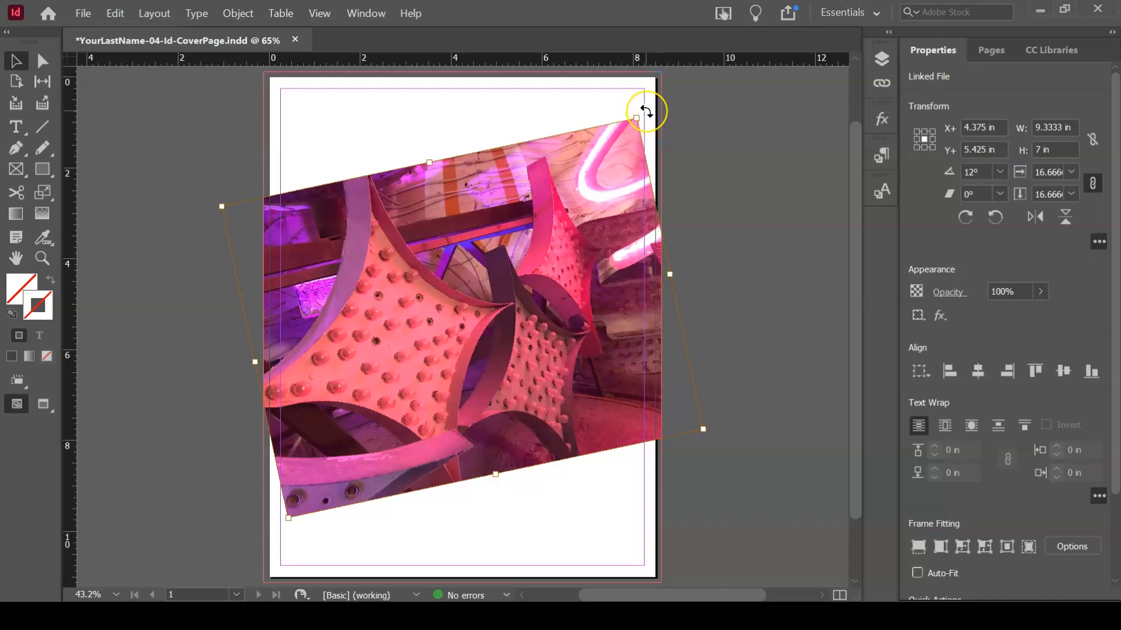
click(1000, 171)
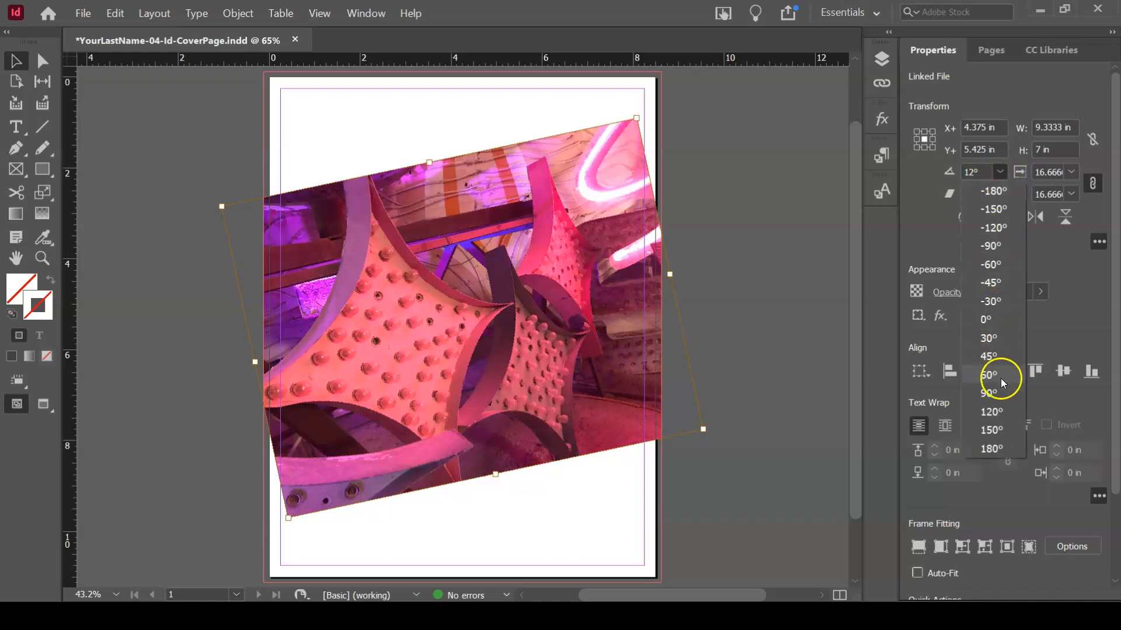
click(998, 394)
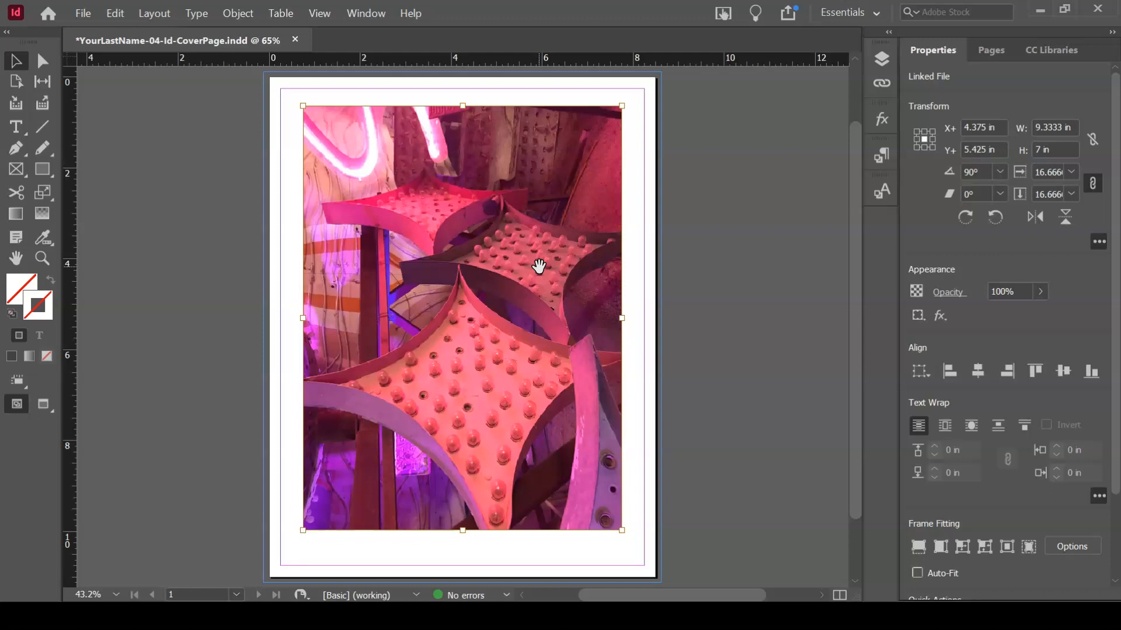
Step: Deselect the photo content and select the outer frame that holds it
click(683, 187)
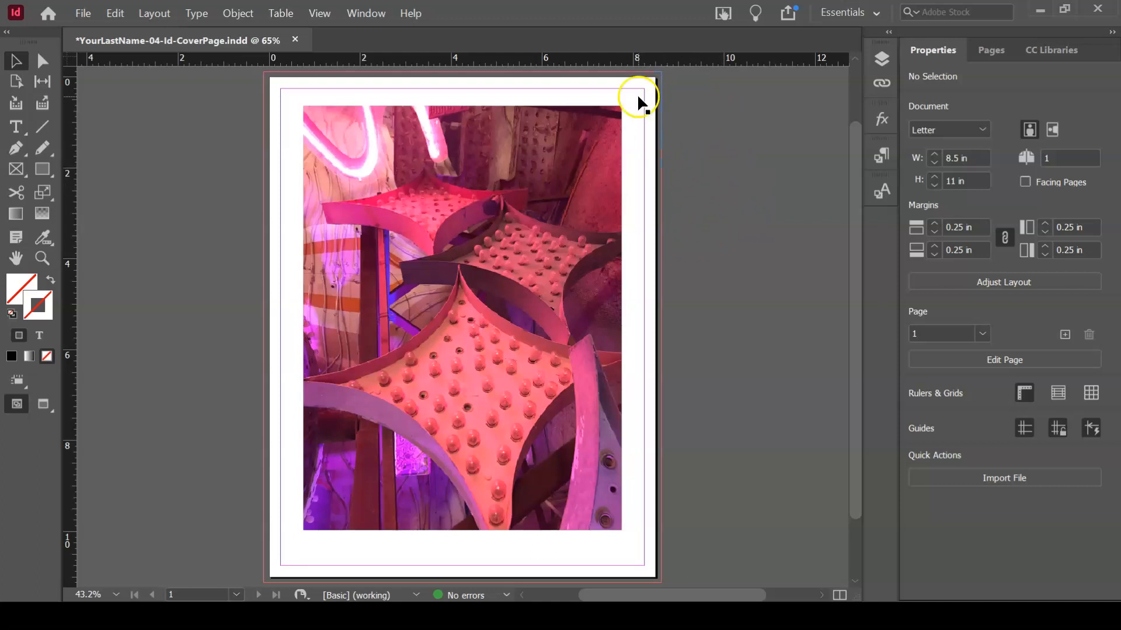
click(587, 156)
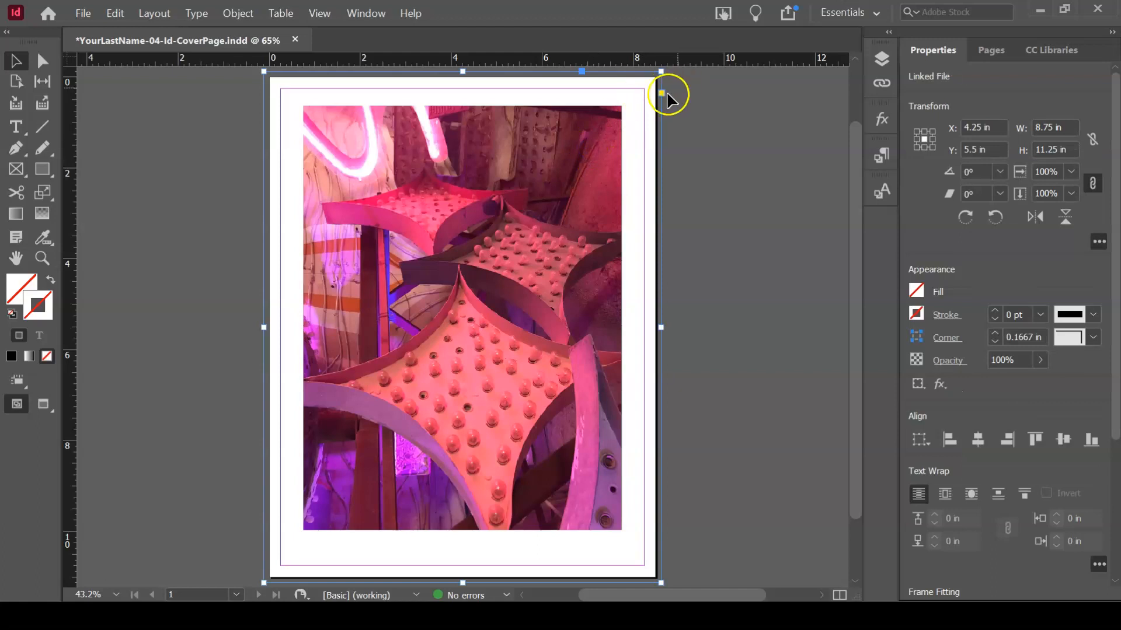
click(708, 145)
click(656, 117)
click(293, 139)
key(ctrl+d)
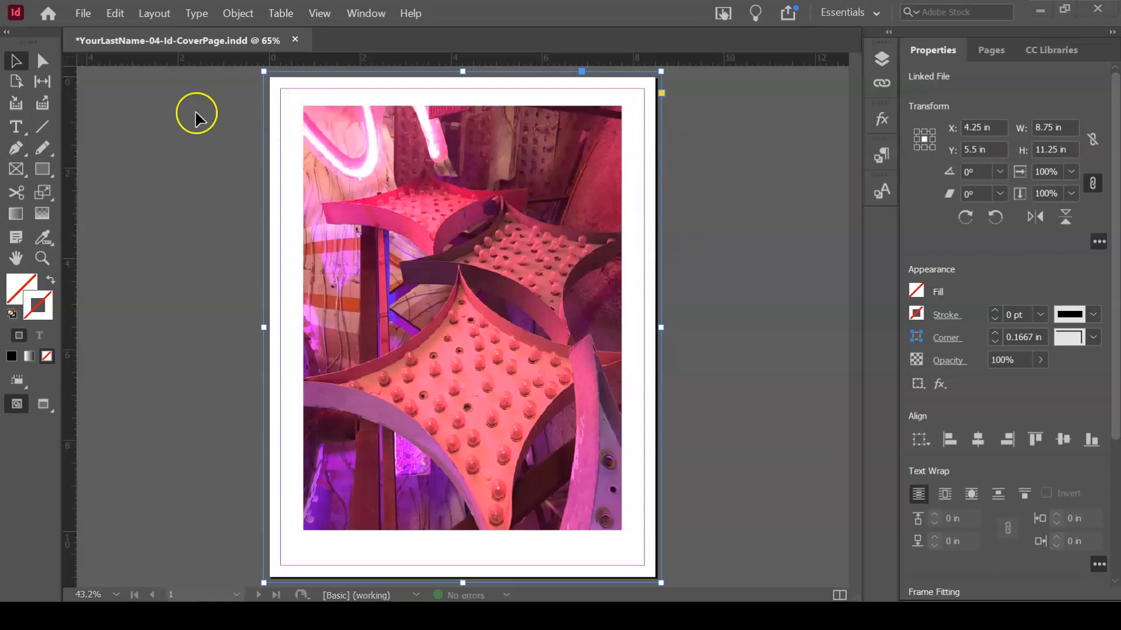
Step: Try the Fill Frame Proportionally fitting on the photo frame and undo it
click(234, 17)
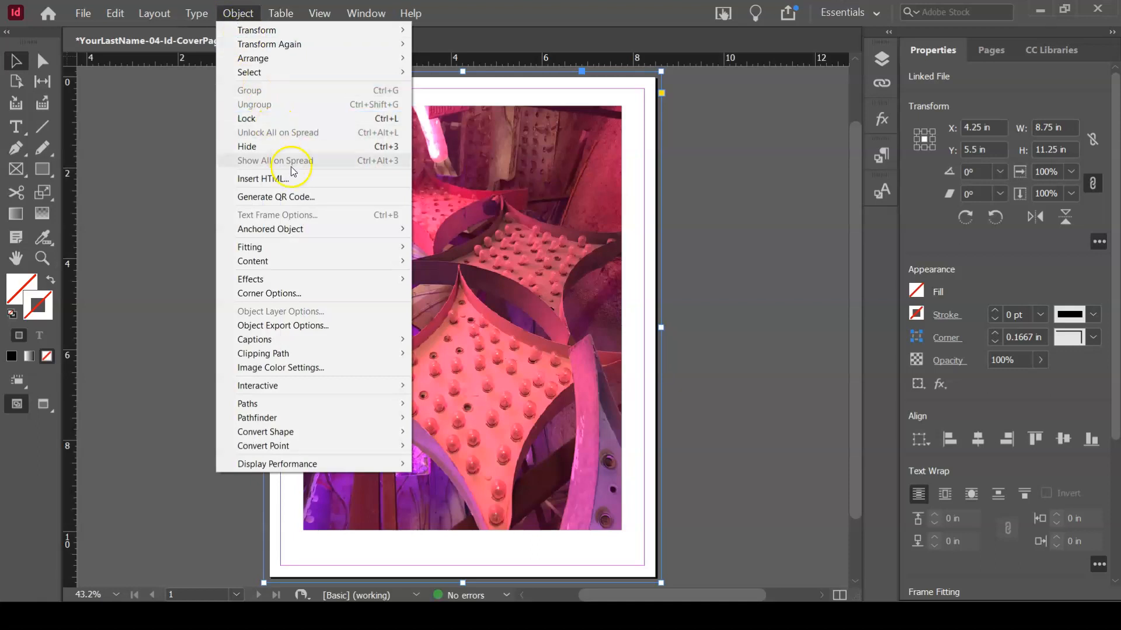
click(321, 247)
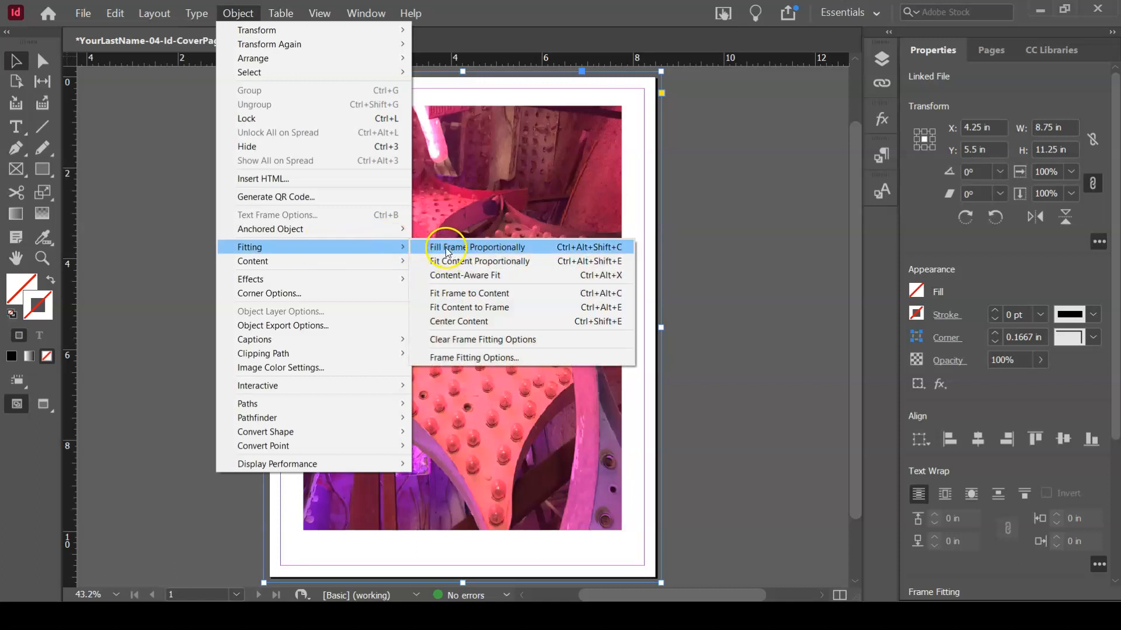
click(494, 248)
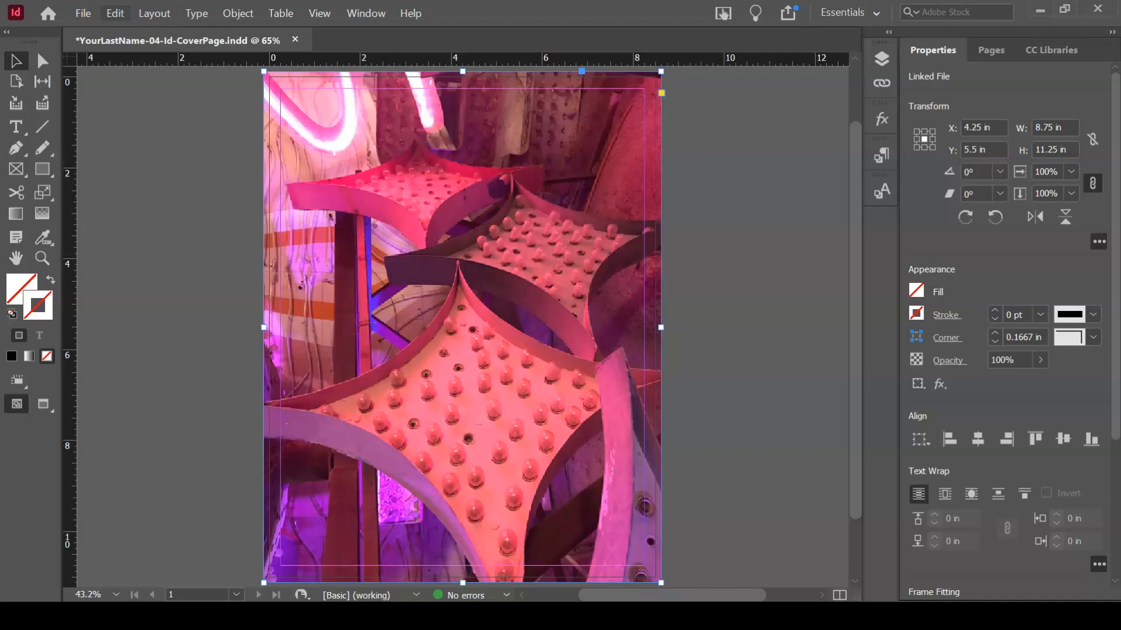
click(115, 14)
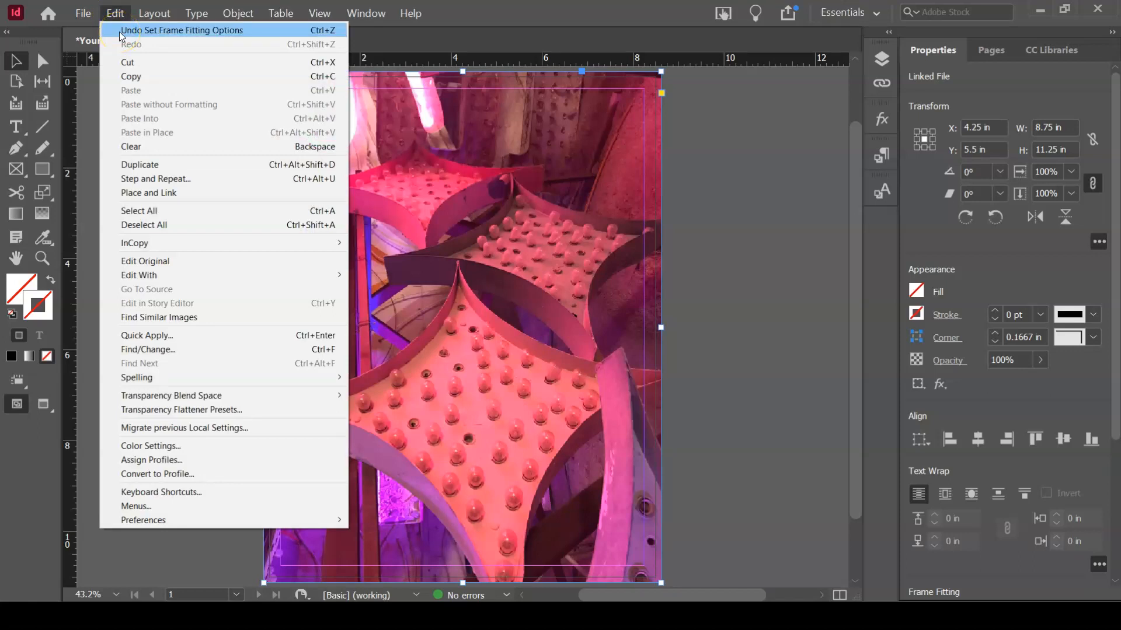
click(120, 30)
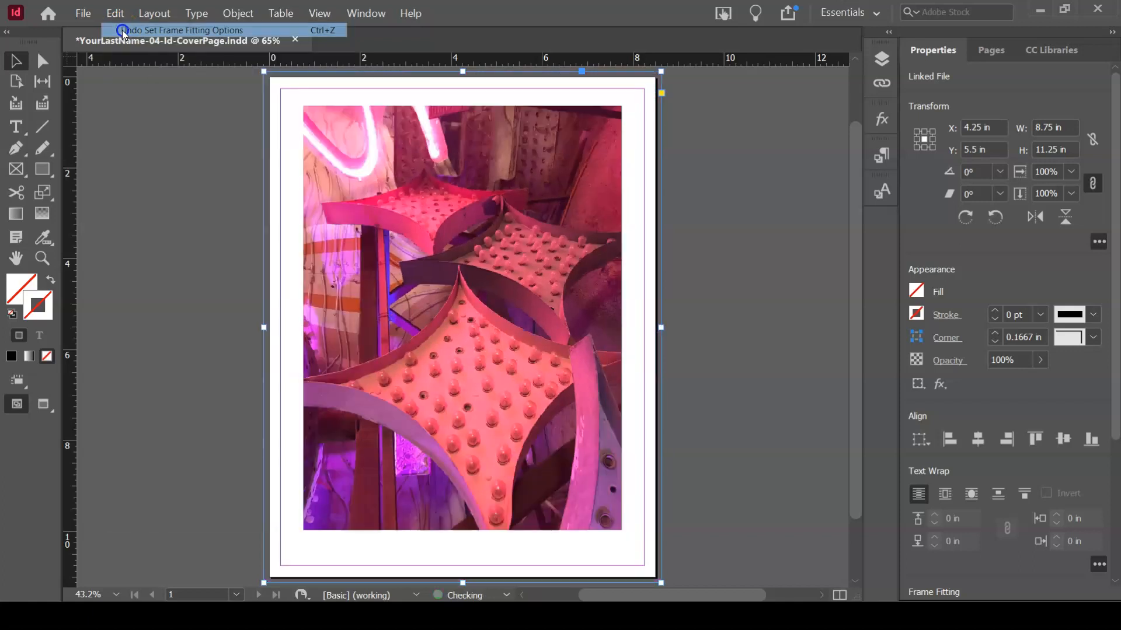
Step: Apply the Fit Content Proportionally fitting to the photo frame
click(229, 14)
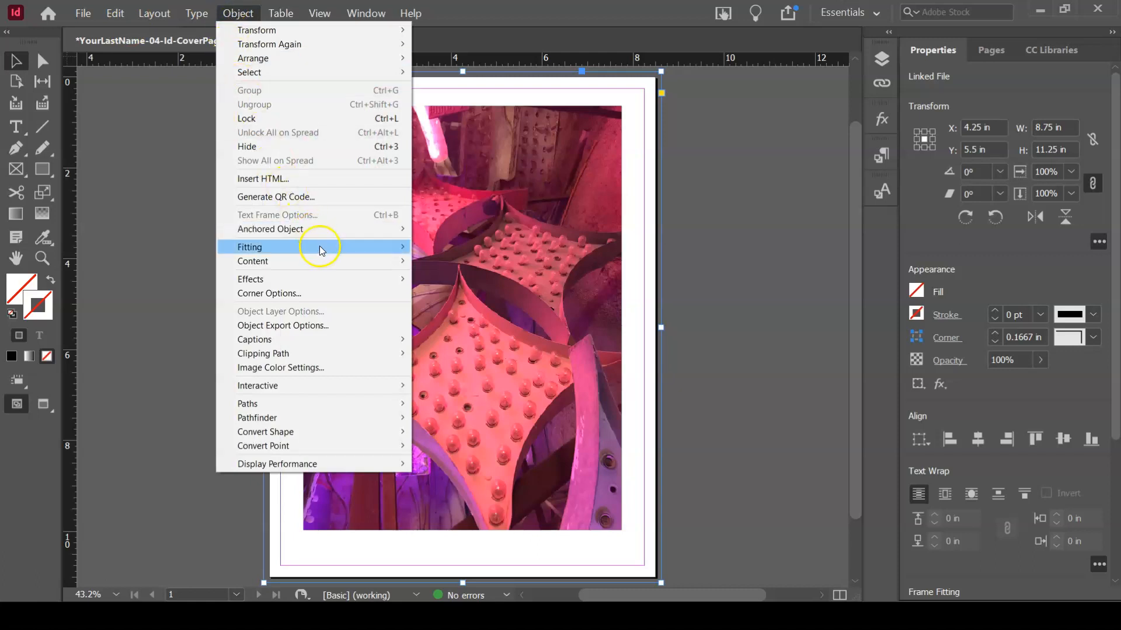
mouse_move(322, 250)
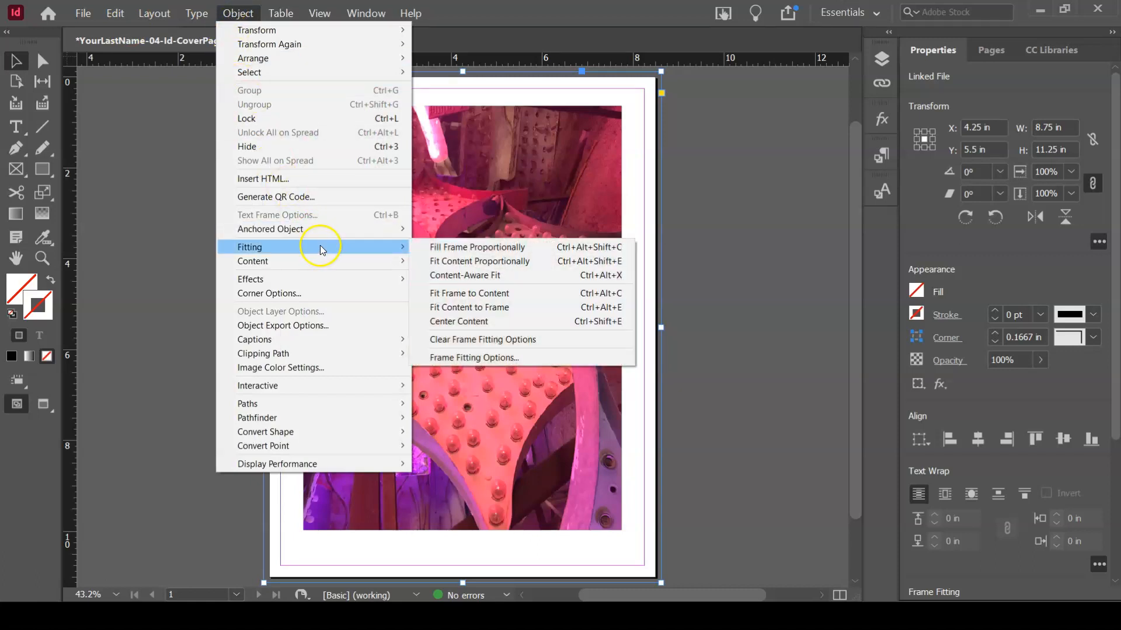
click(471, 265)
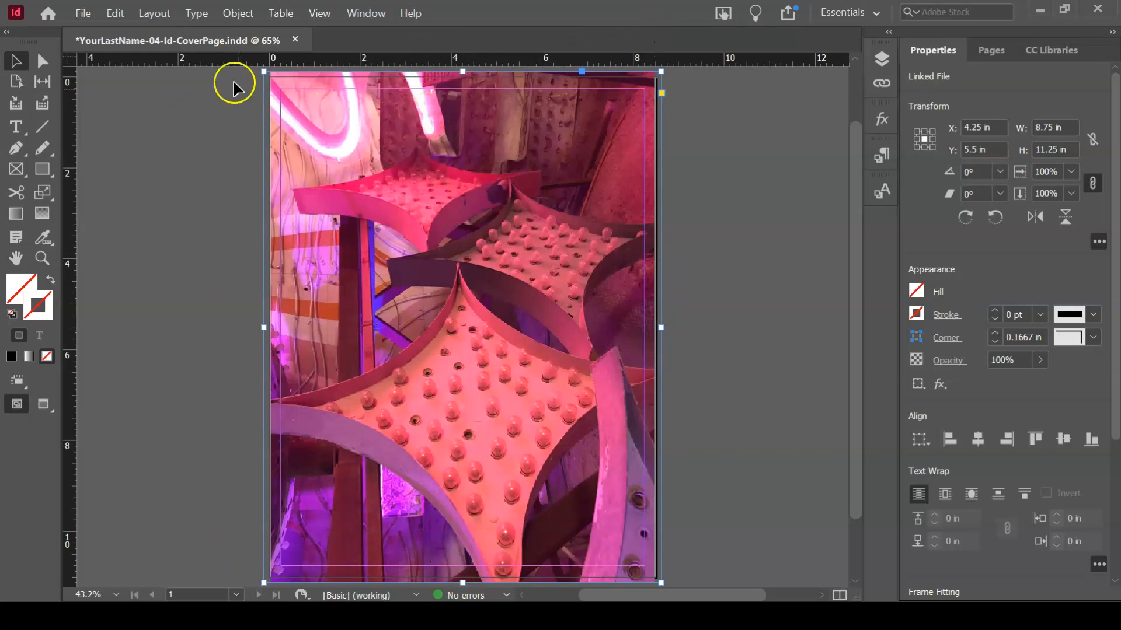
Step: Try the Fit Frame to Content fitting on the photo frame and undo it
click(379, 117)
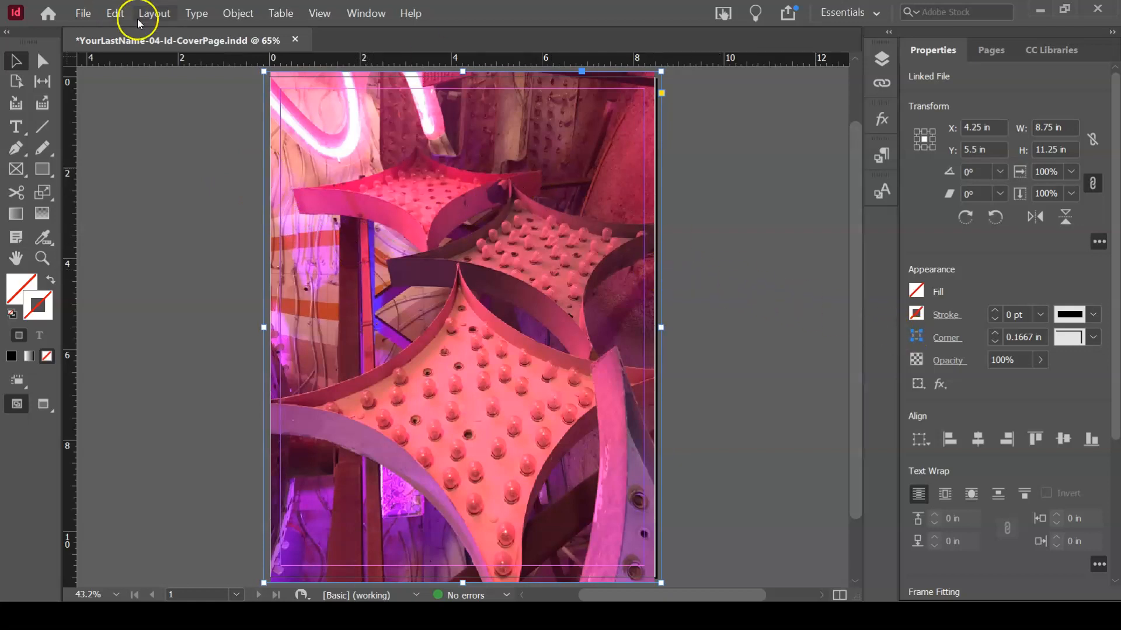
click(234, 13)
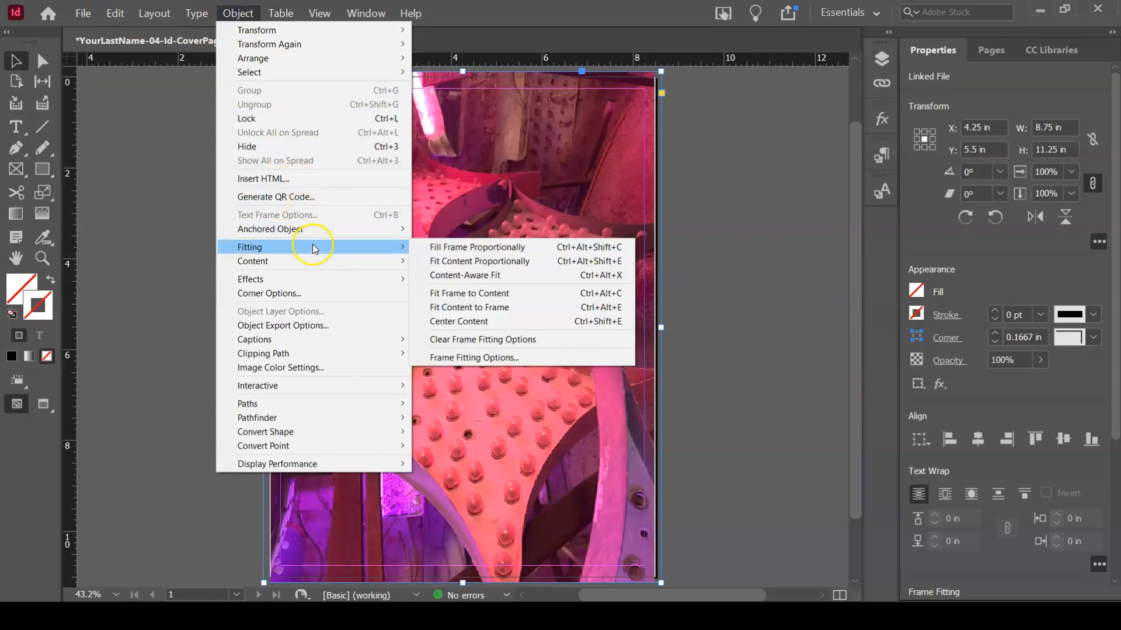
click(478, 298)
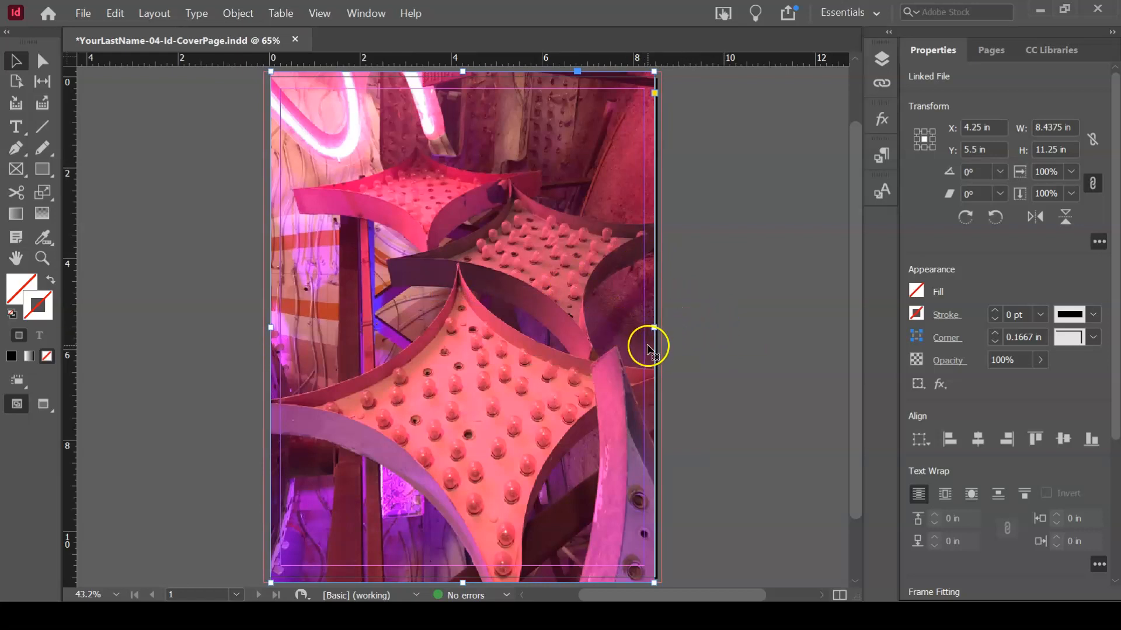
click(101, 7)
click(117, 30)
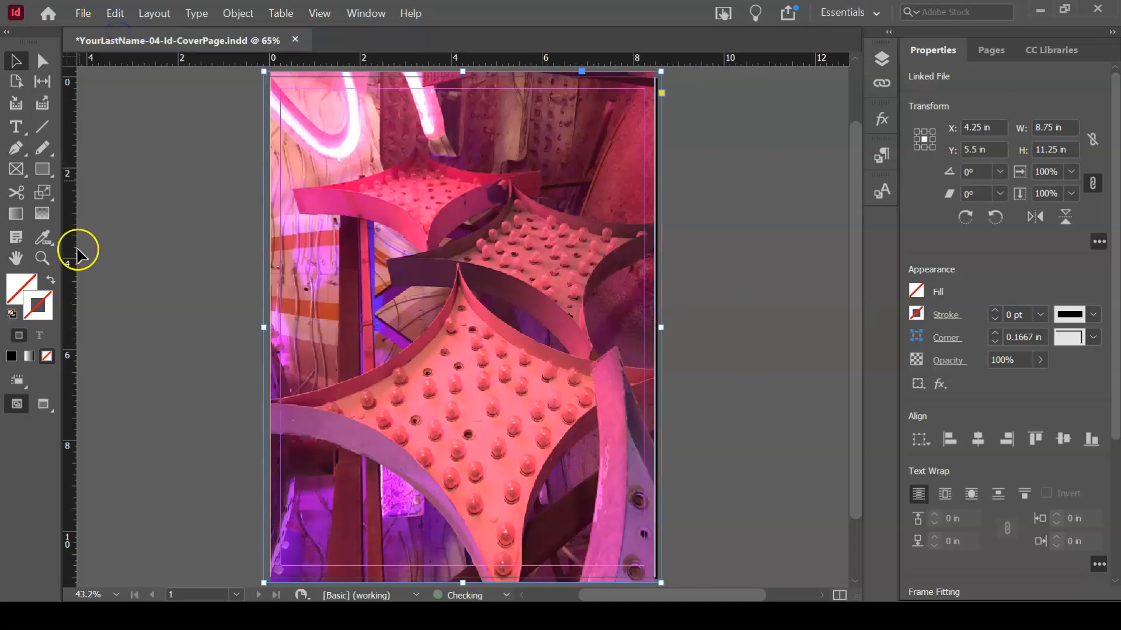
Step: Try the Fit Content to Frame fitting, check the photo content's horizontal and vertical scale, and undo the fitting
click(237, 13)
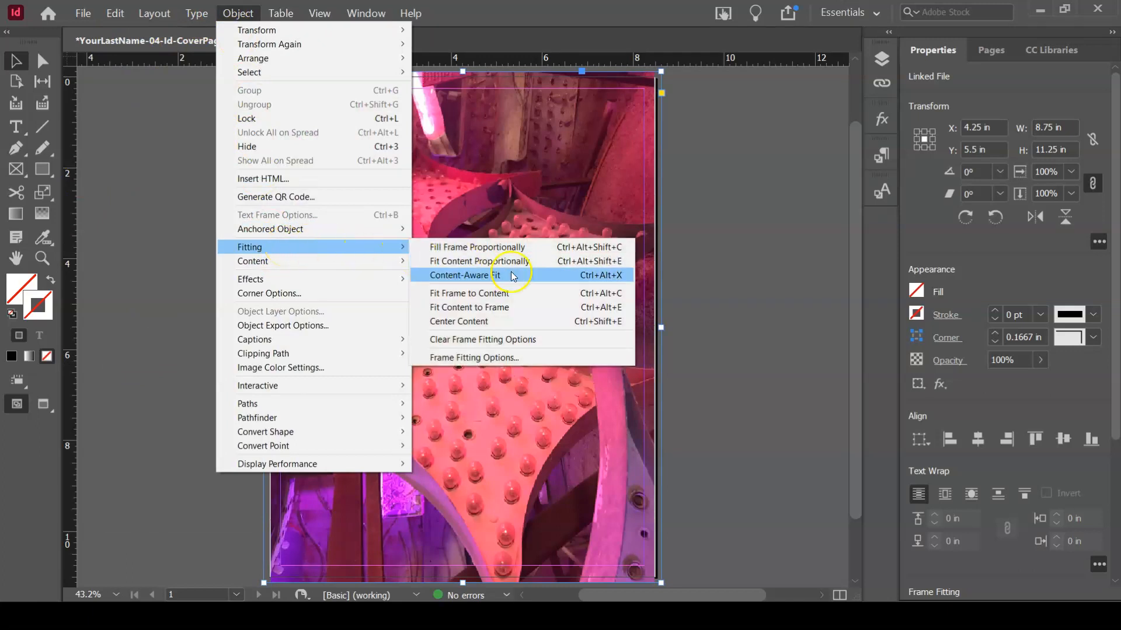
click(512, 310)
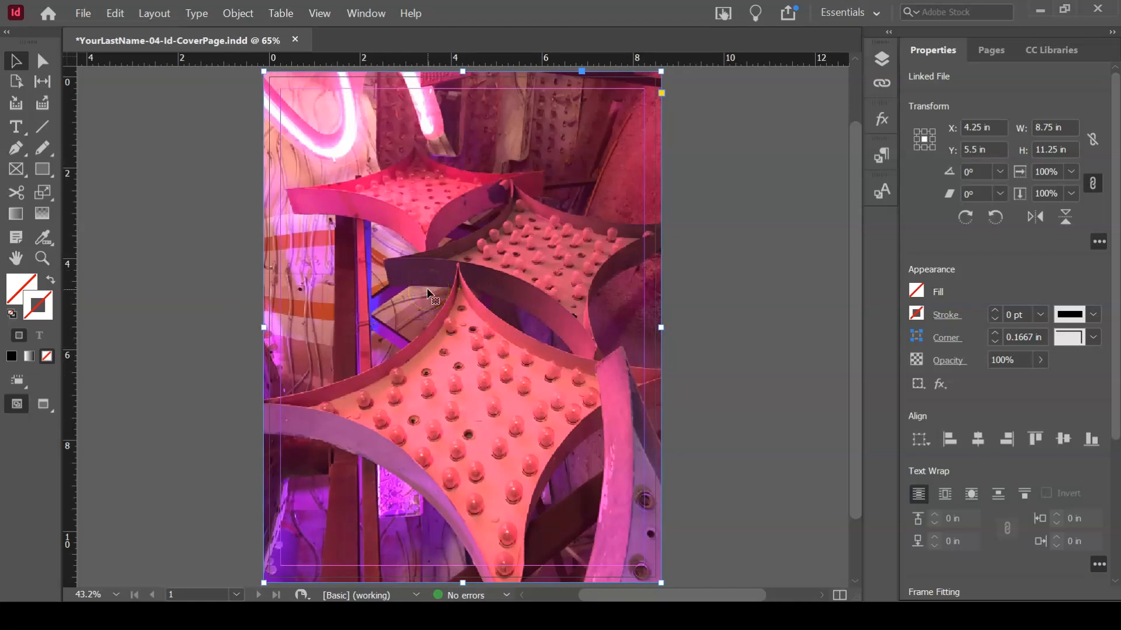
click(504, 334)
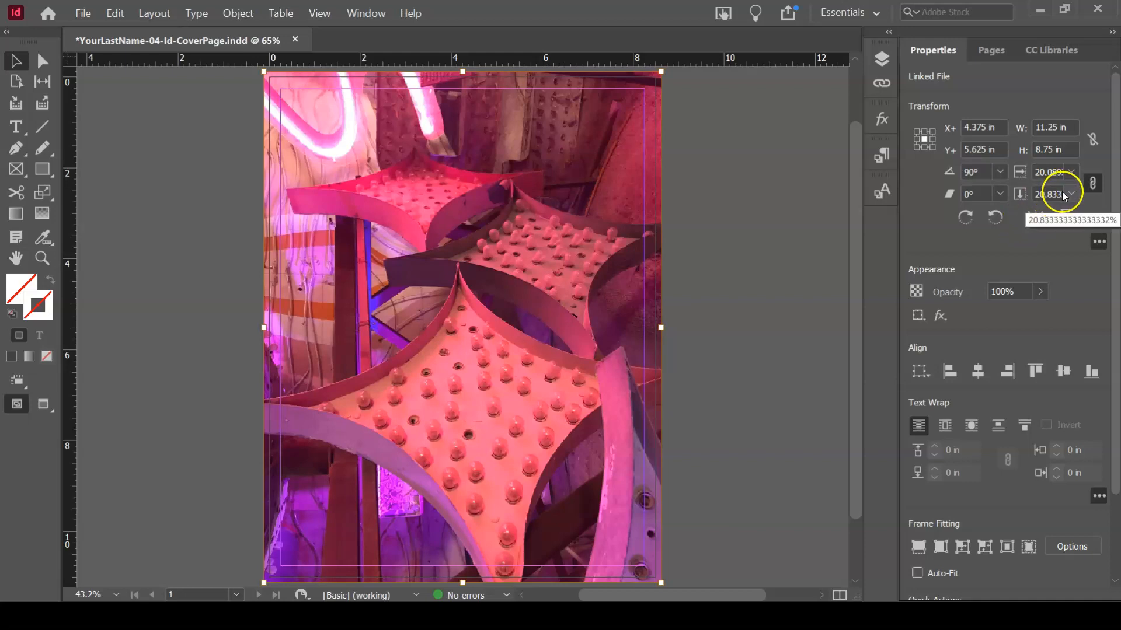
click(115, 14)
click(119, 30)
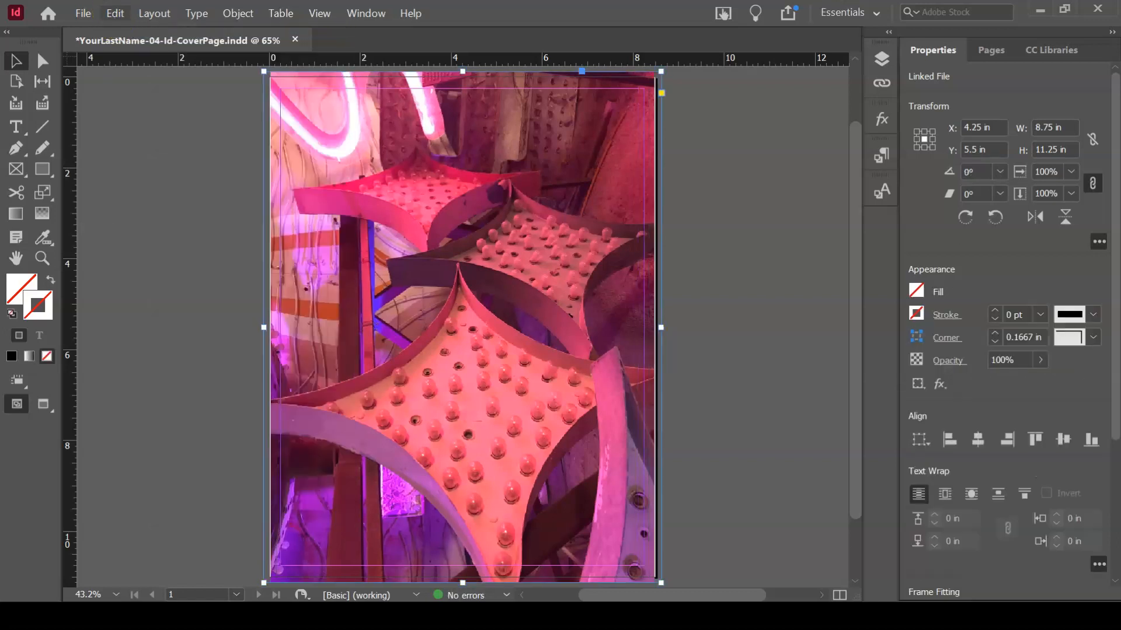
Step: Apply the Fill Frame Proportionally fitting to the photo frame, save the document and deselect the frame
click(238, 18)
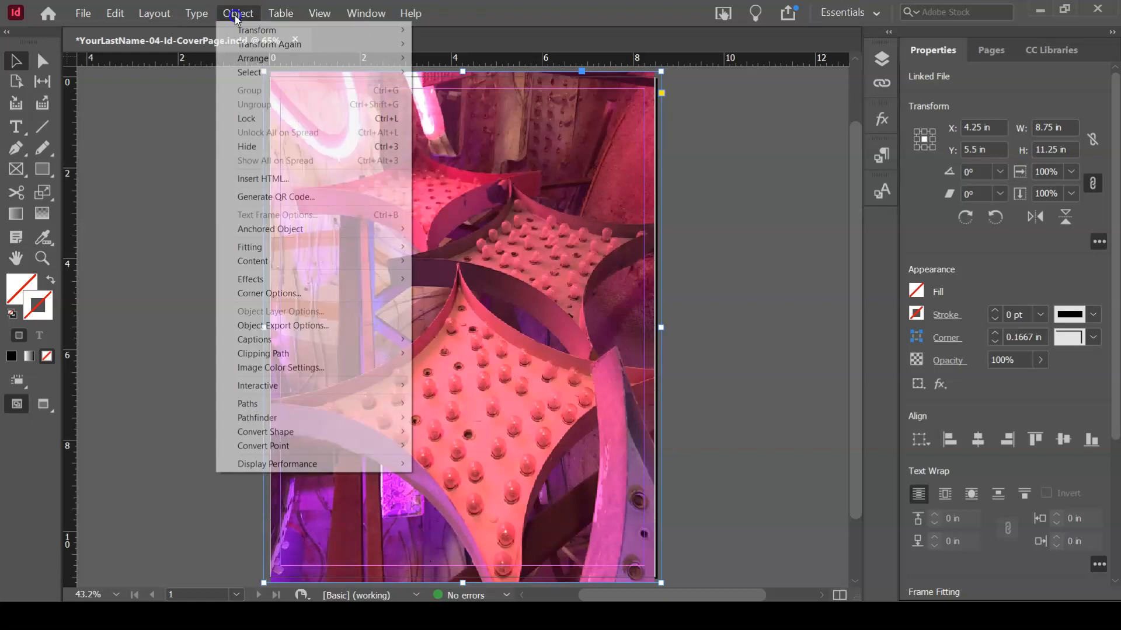
mouse_move(251, 247)
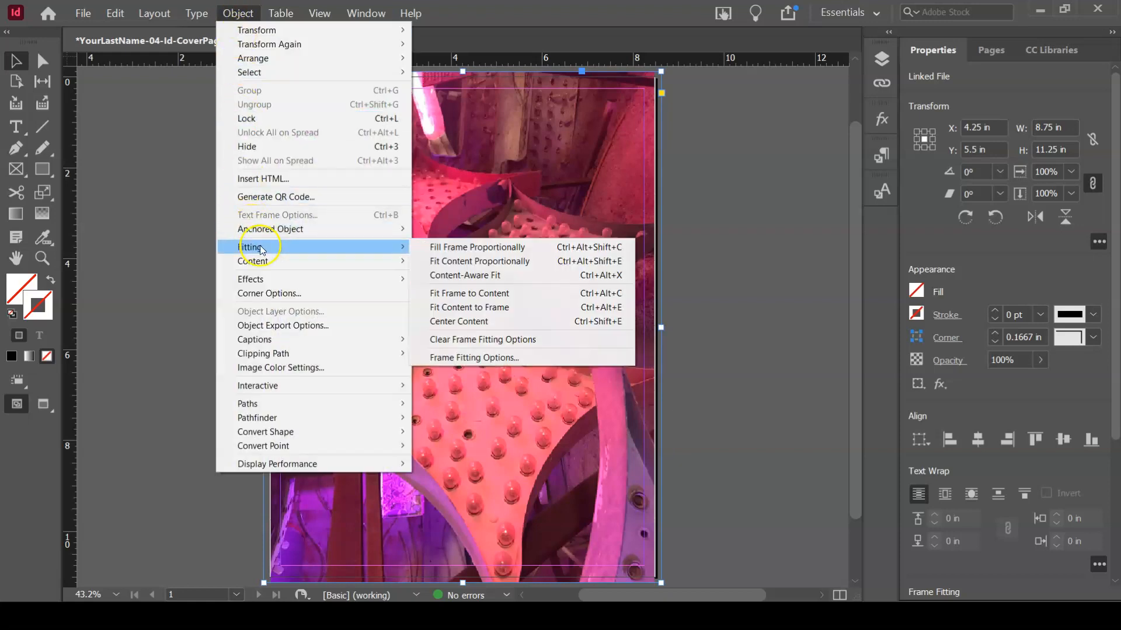
click(499, 252)
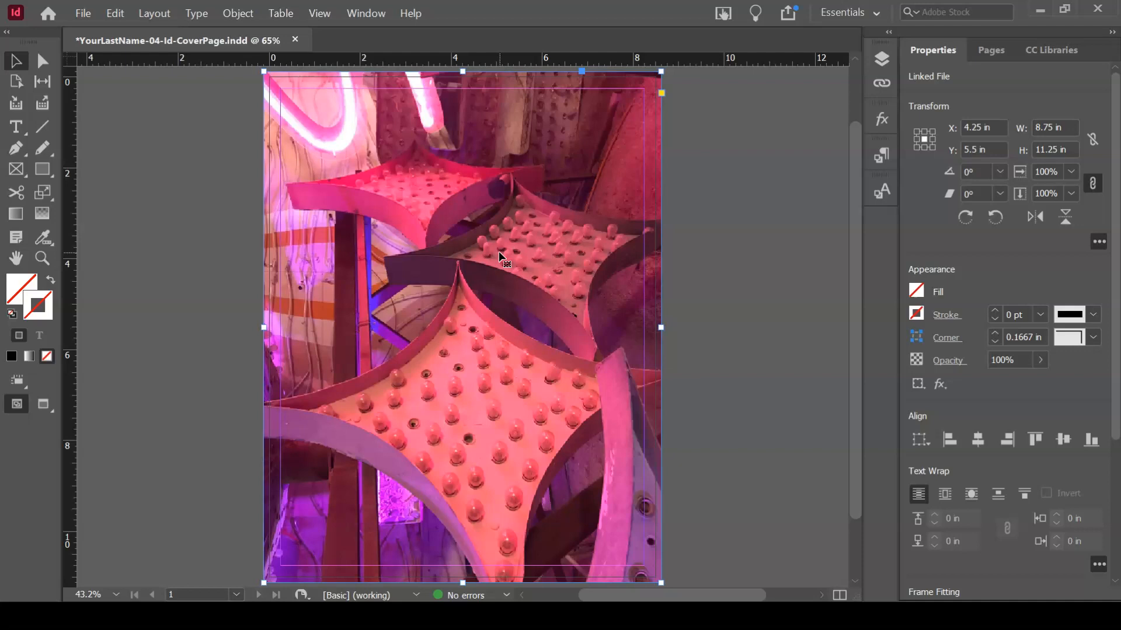
key(ctrl+minus)
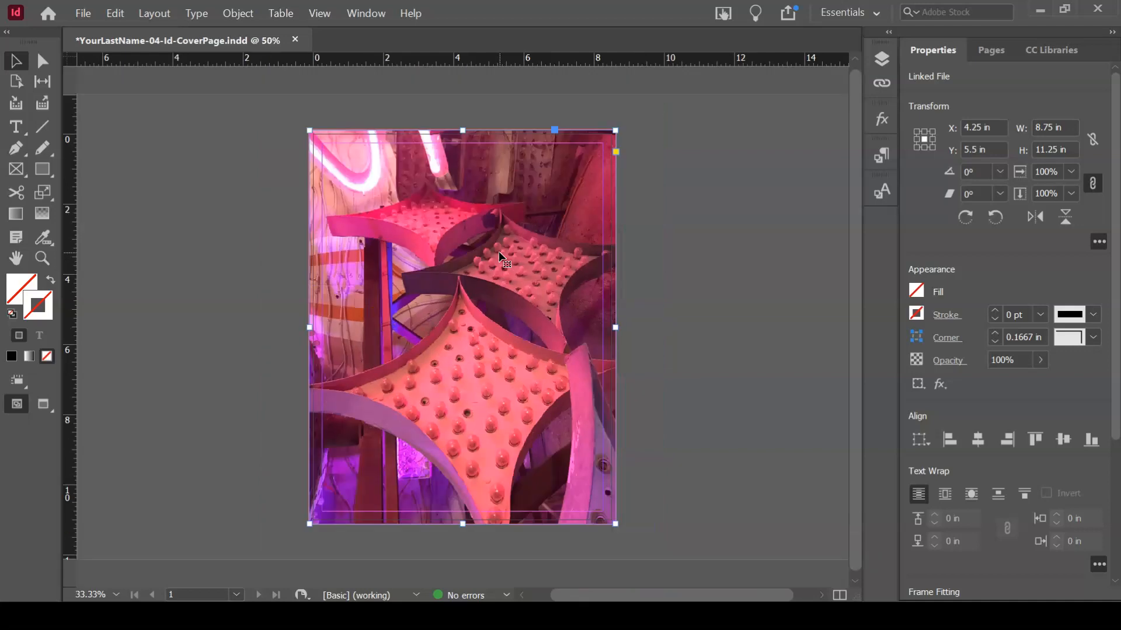
click(82, 13)
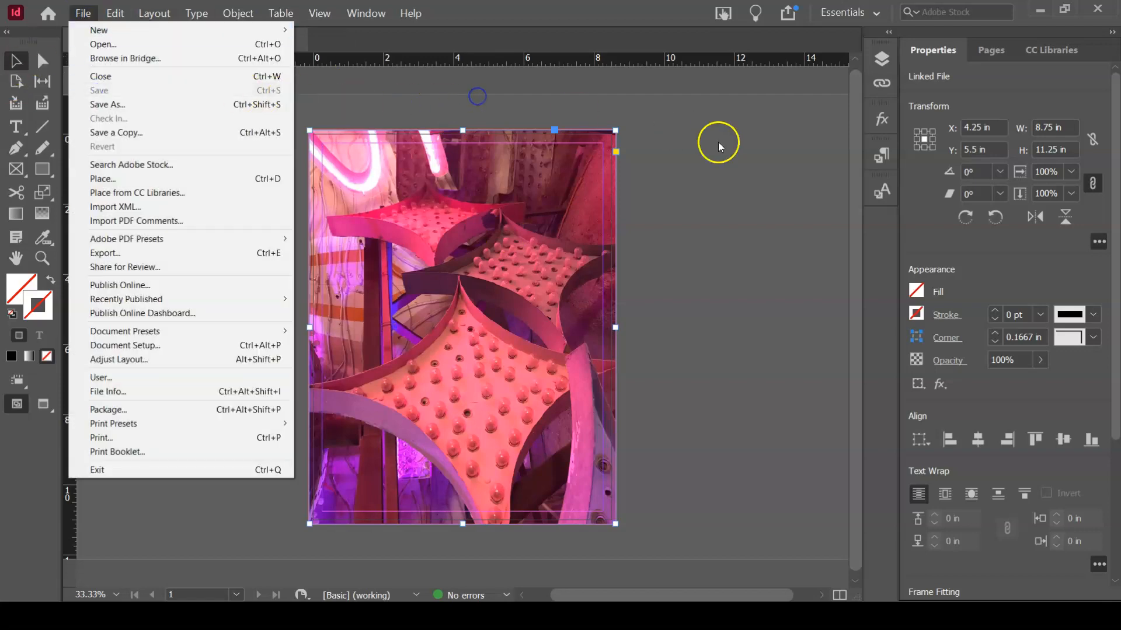
click(717, 233)
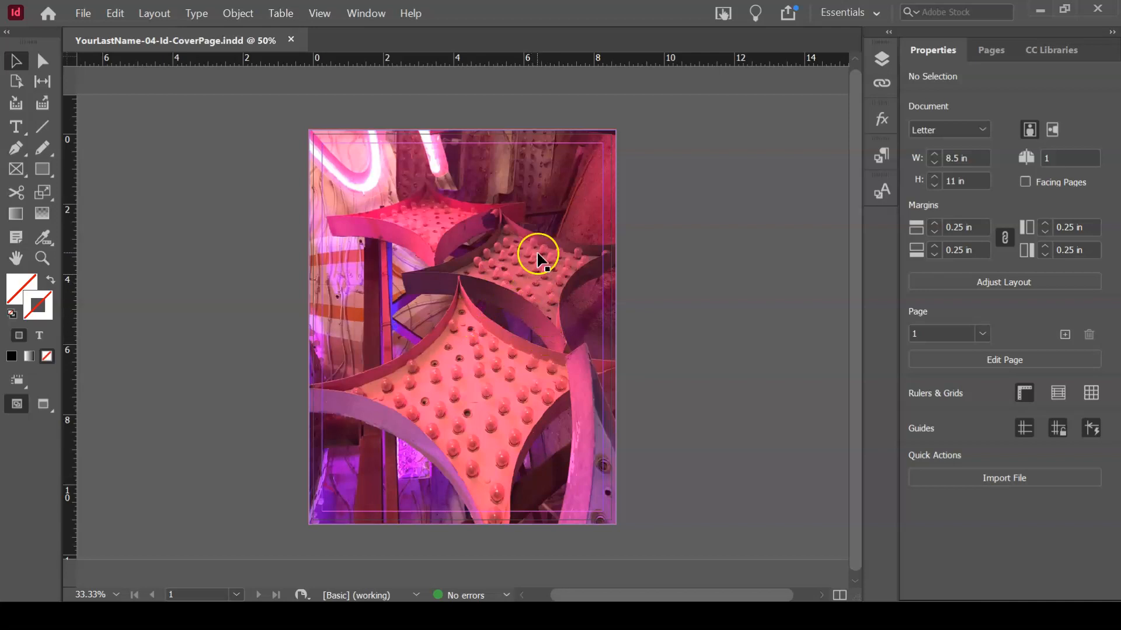
Step: Try squeezing the photo content horizontally to about 4.75 in across inside its frame, and undo the distortion
click(502, 265)
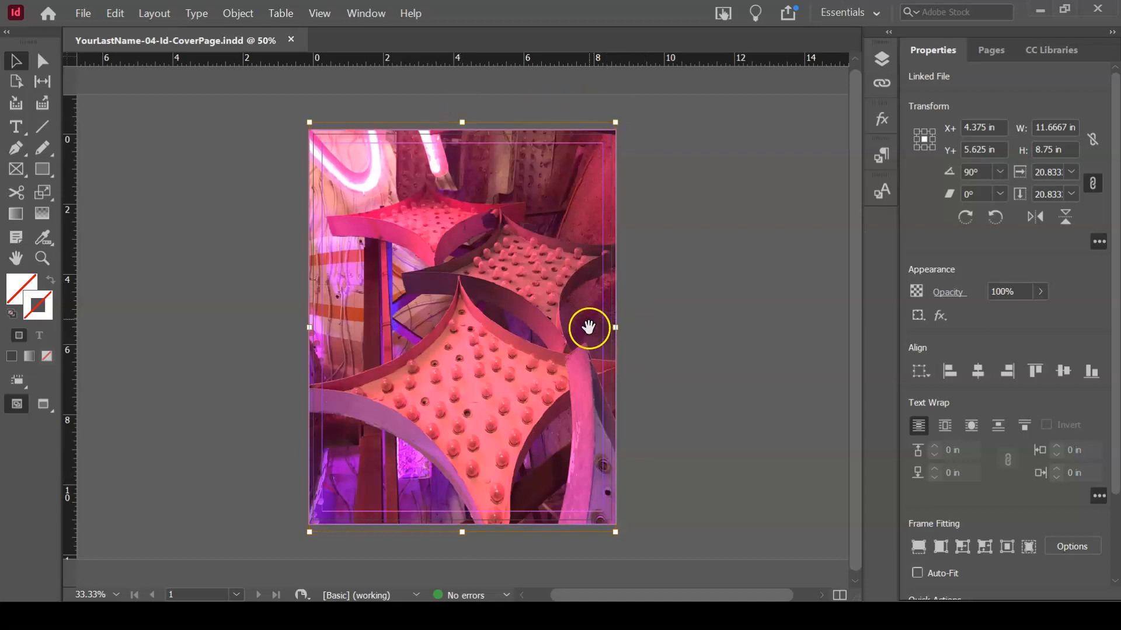
drag(617, 329, 475, 326)
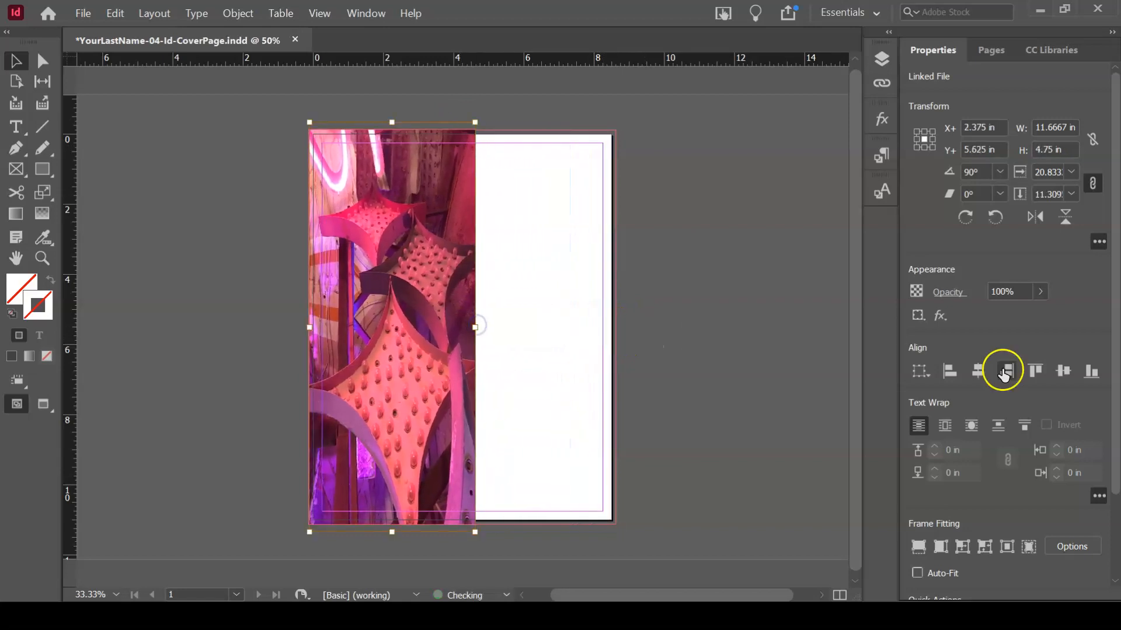
key(ctrl+z)
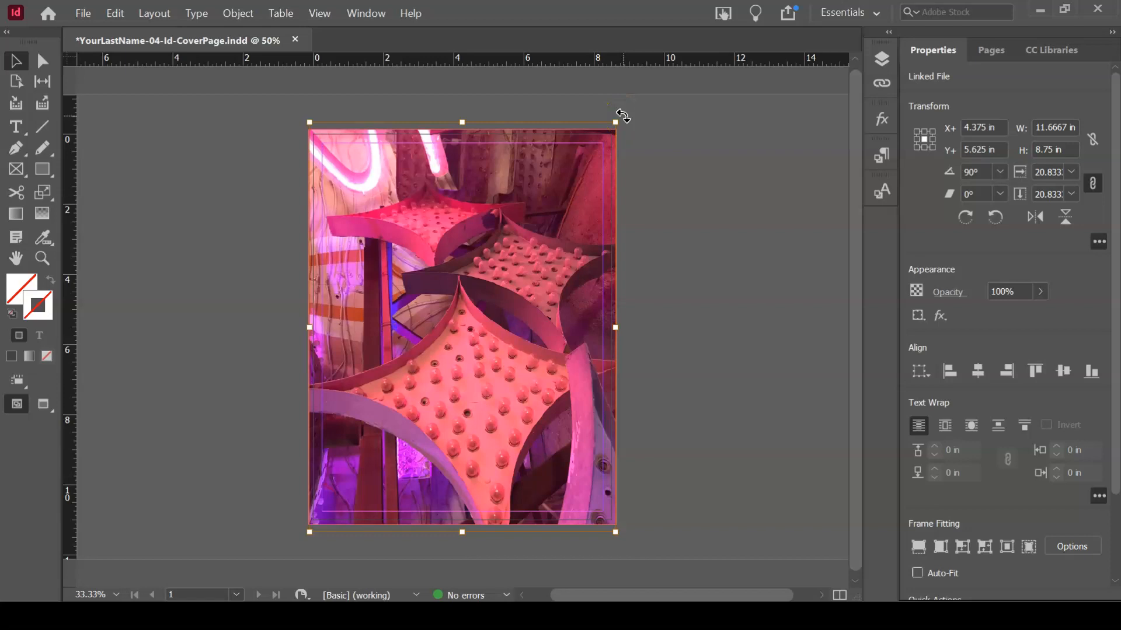
Step: Try enlarging the photo content proportionally to about 24.3% and repositioning it, and refit it with Fill Frame Proportionally
drag(614, 122, 668, 186)
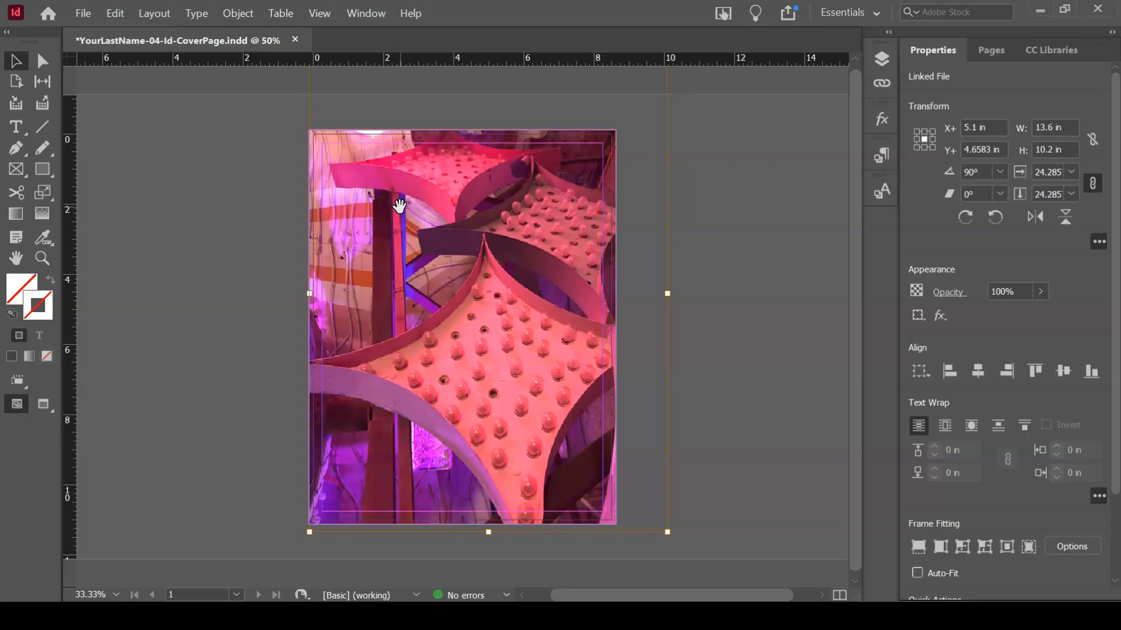
drag(399, 206, 379, 247)
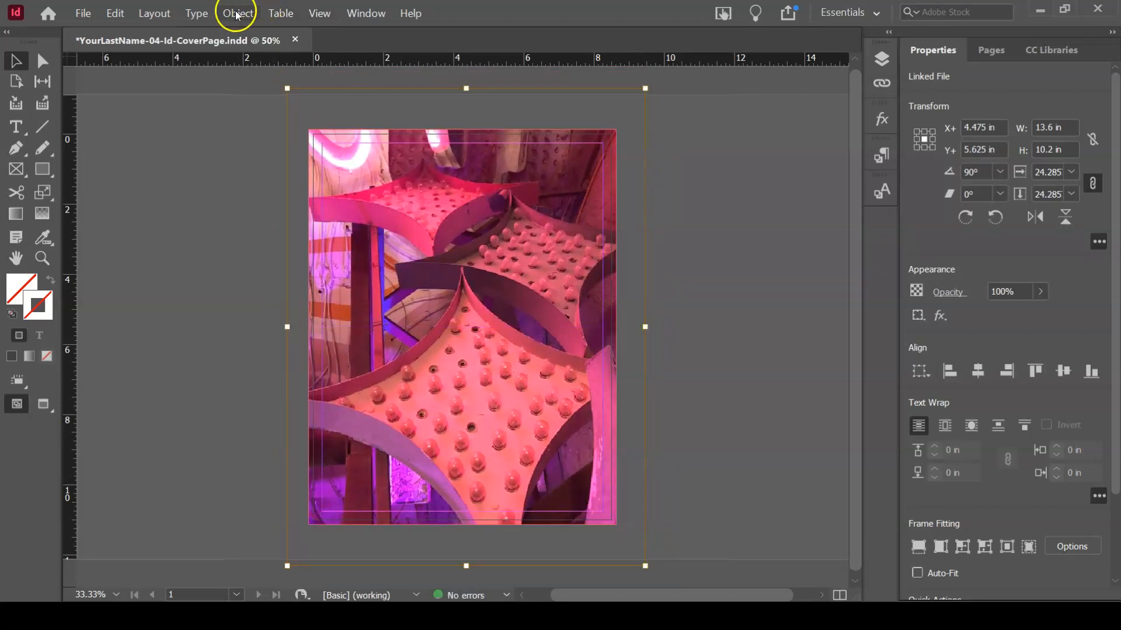
click(312, 180)
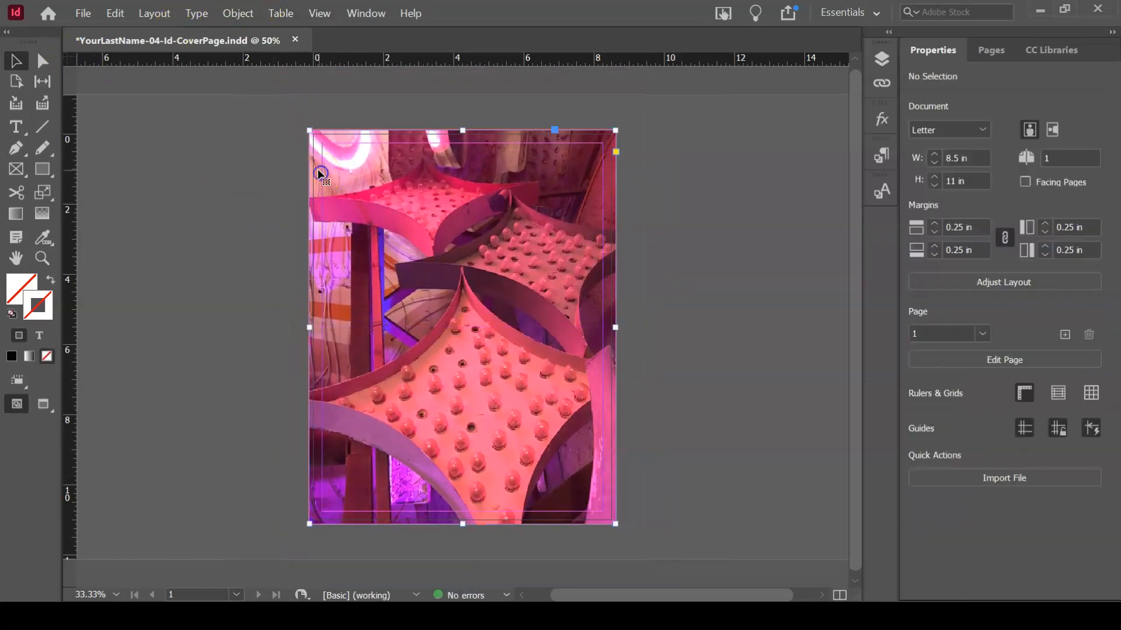
click(245, 13)
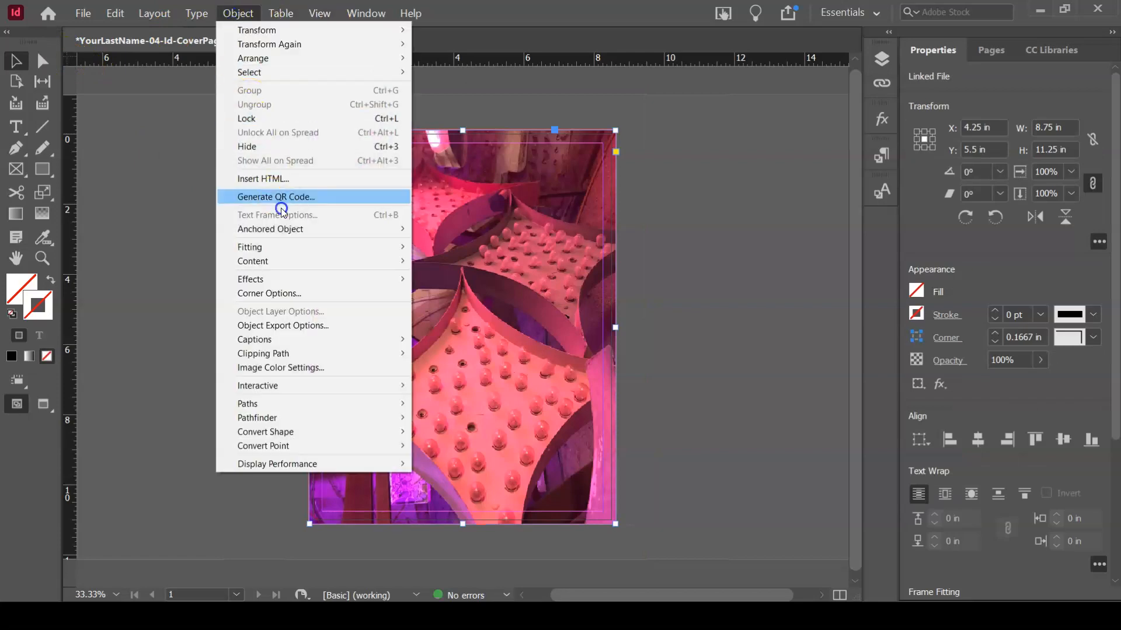
mouse_move(299, 256)
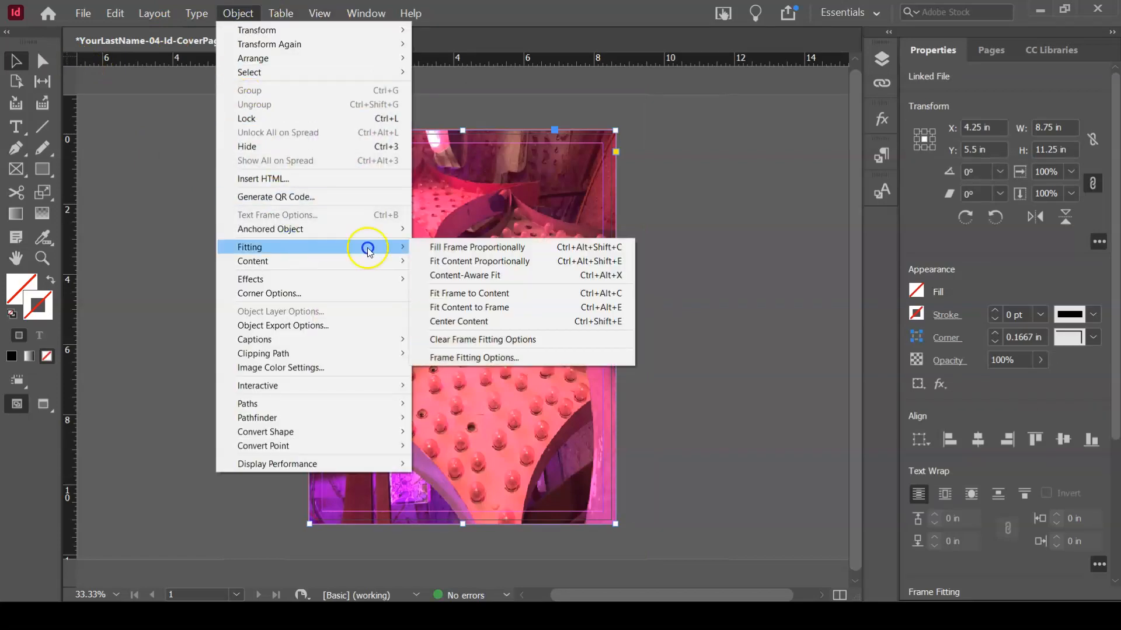
click(470, 247)
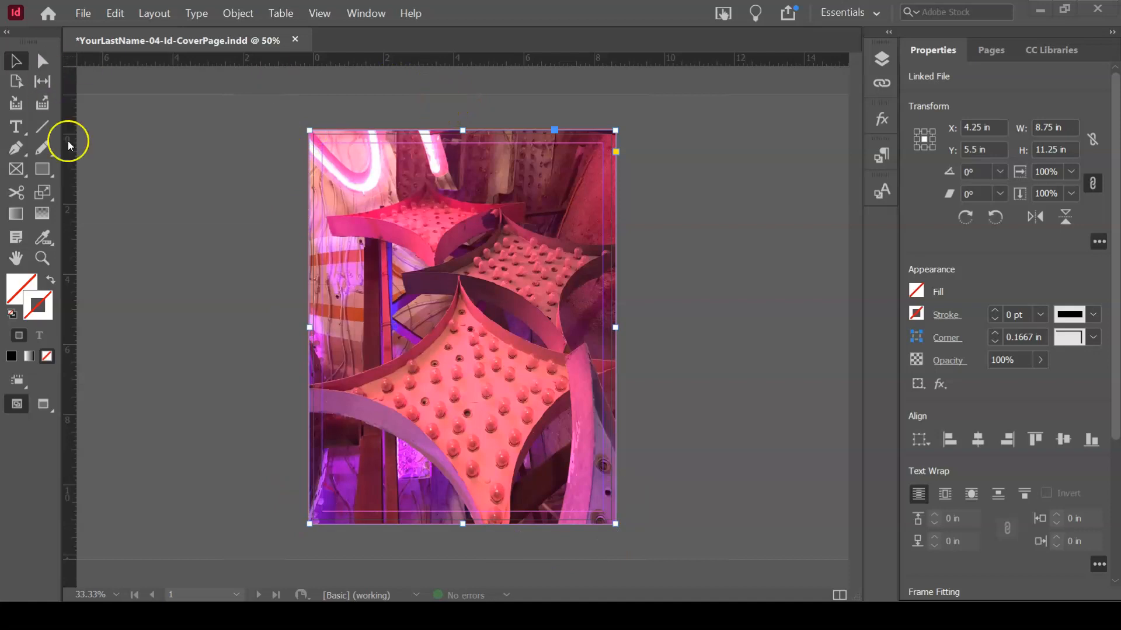
Step: Deselect the photo frame and save the document
click(206, 163)
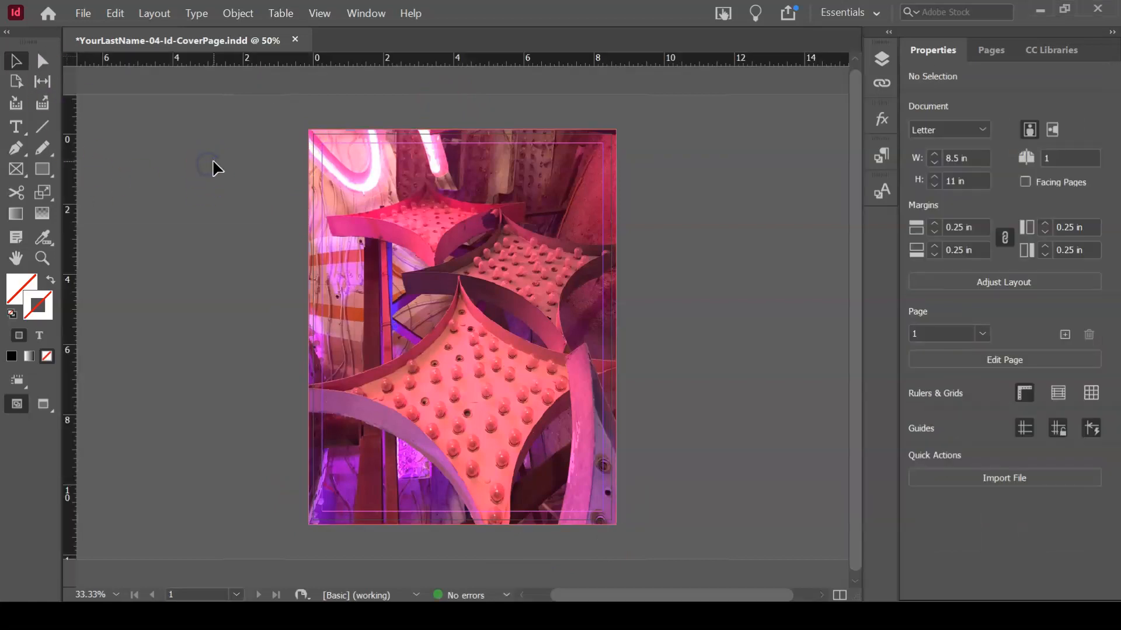
click(82, 13)
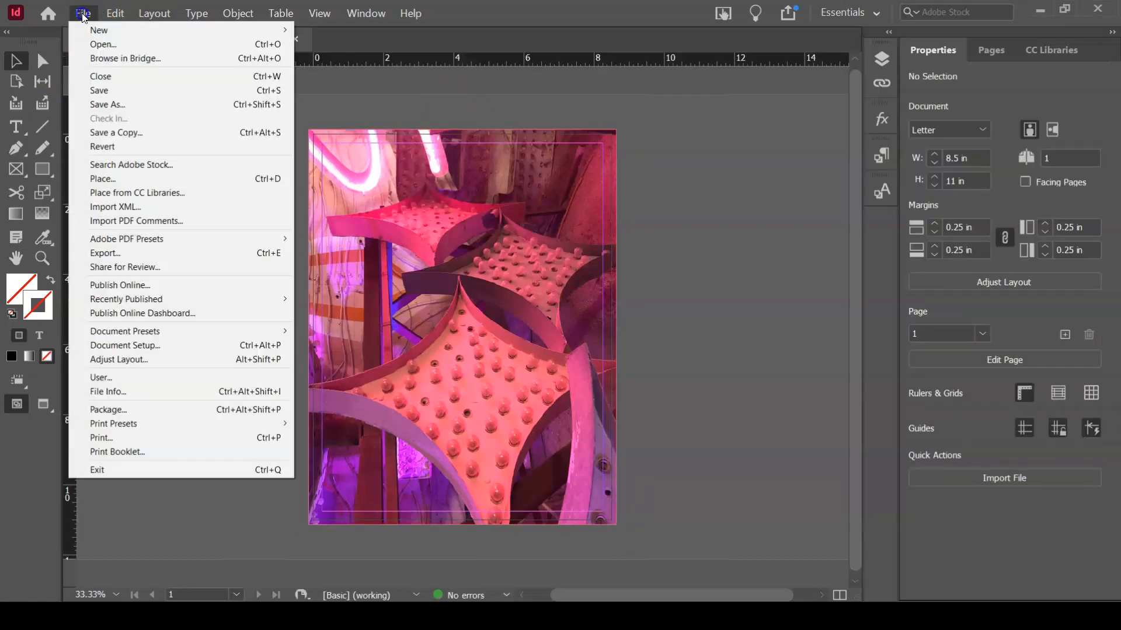
click(122, 89)
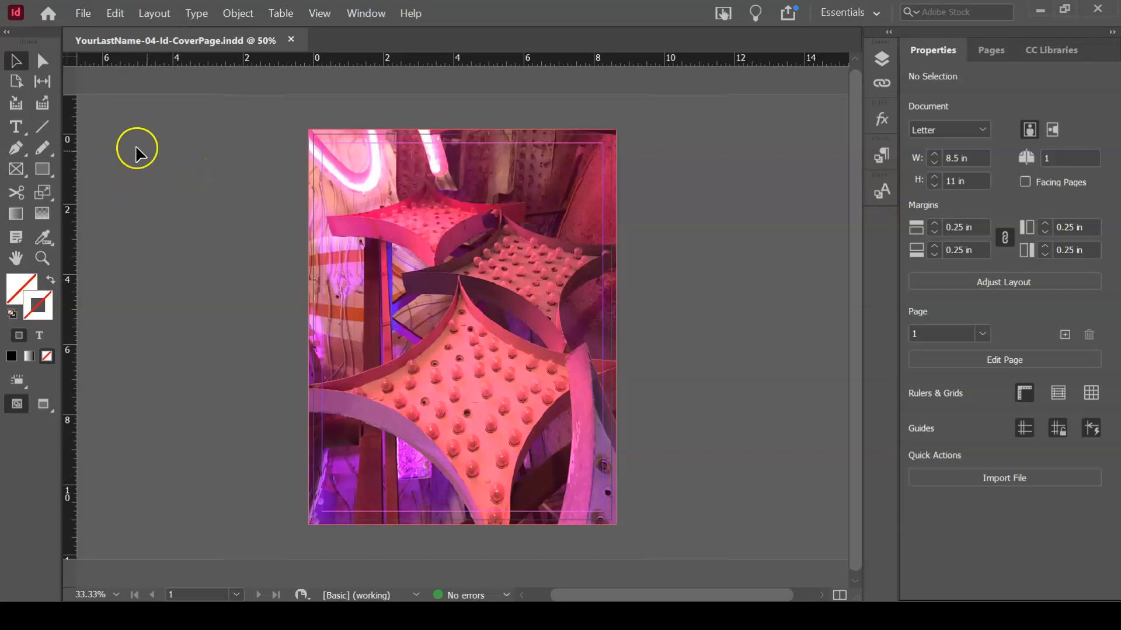
Step: Draw a text frame over the photo from side margin to side margin, about 8 in wide and 5.5 in tall, starting about 2 in down
click(23, 130)
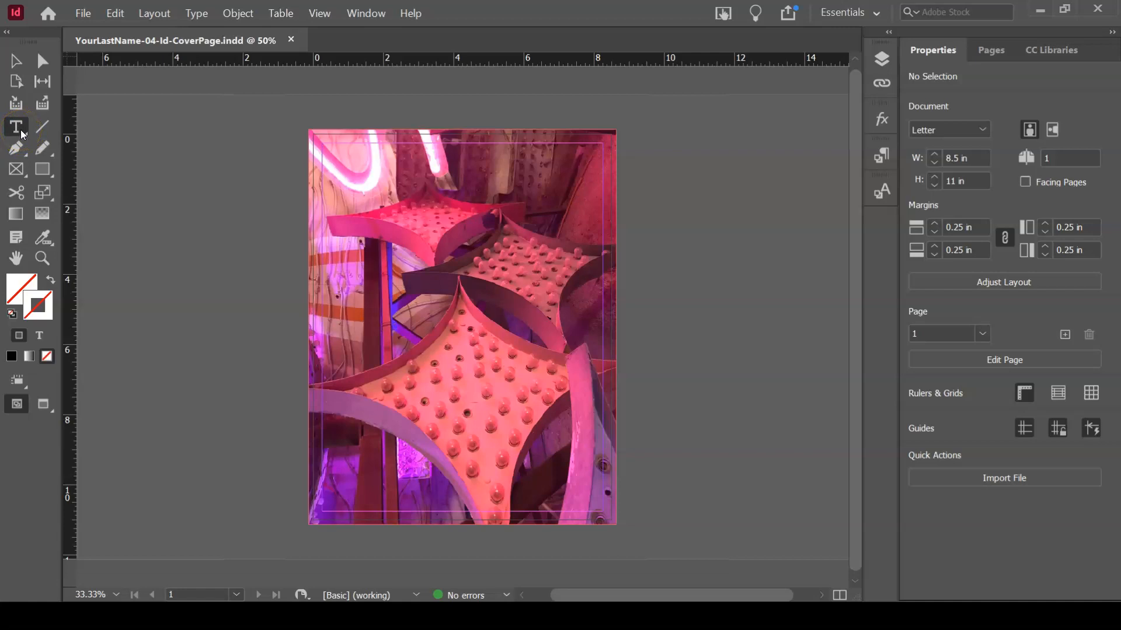
click(274, 193)
drag(323, 207, 465, 342)
drag(540, 388, 602, 400)
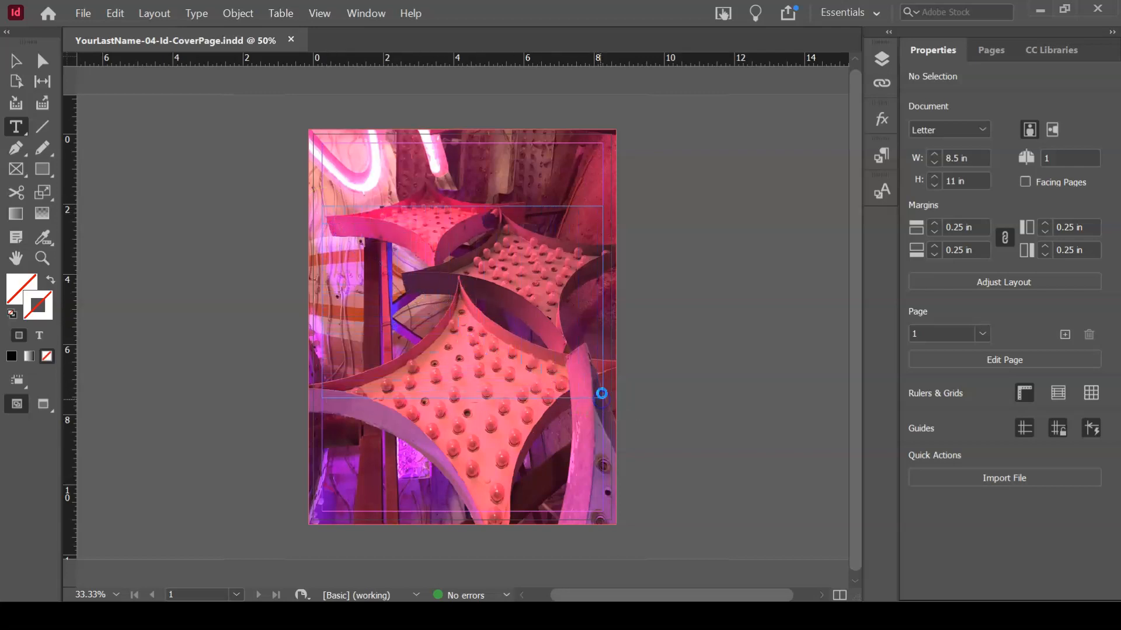
click(433, 229)
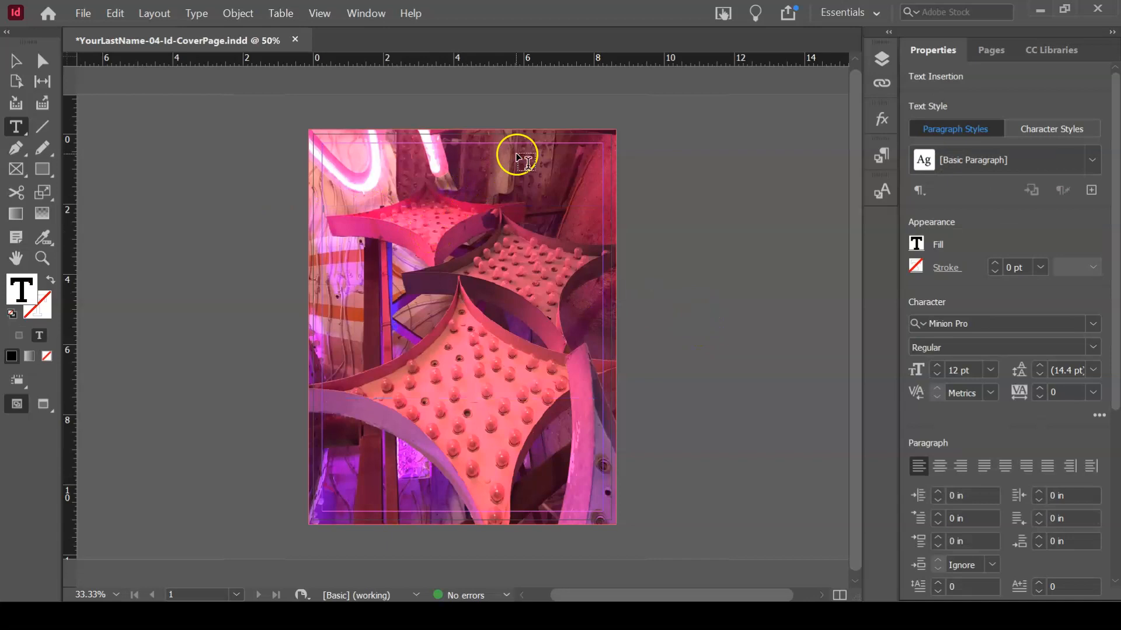
key(ctrl+equal)
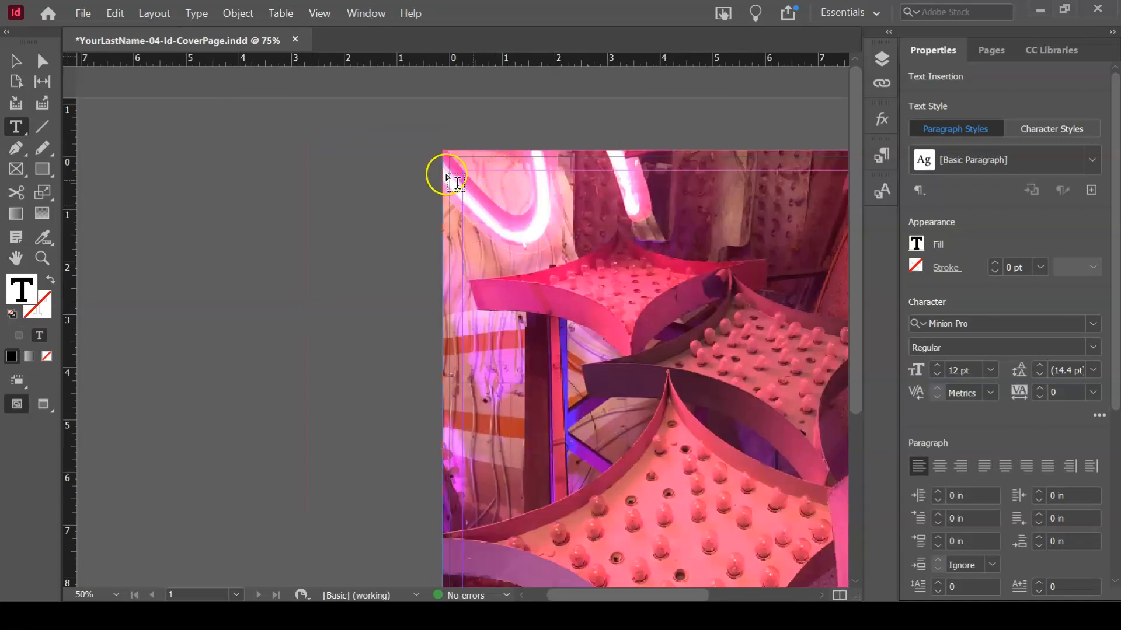
scroll(327, 368, down, 1)
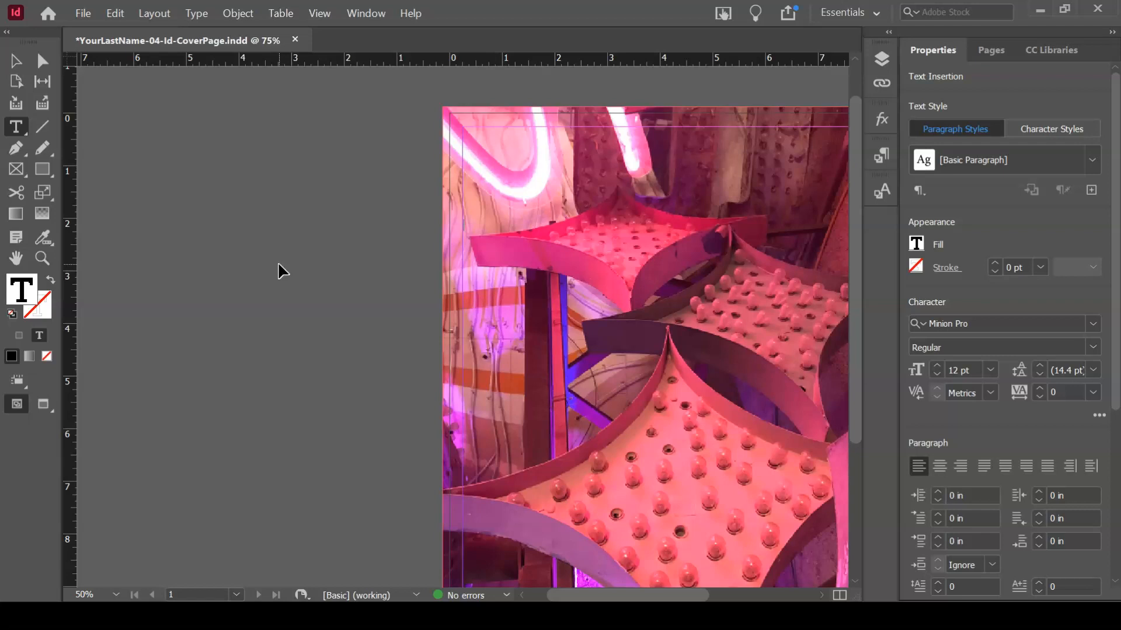
key(ctrl+equal)
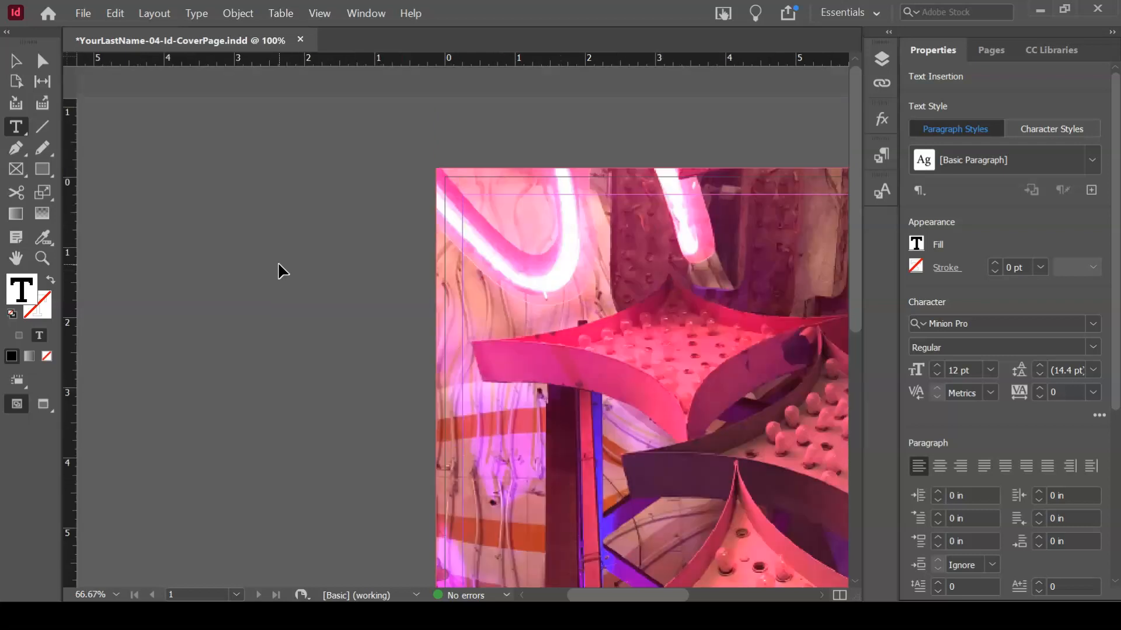
key(ctrl+equal)
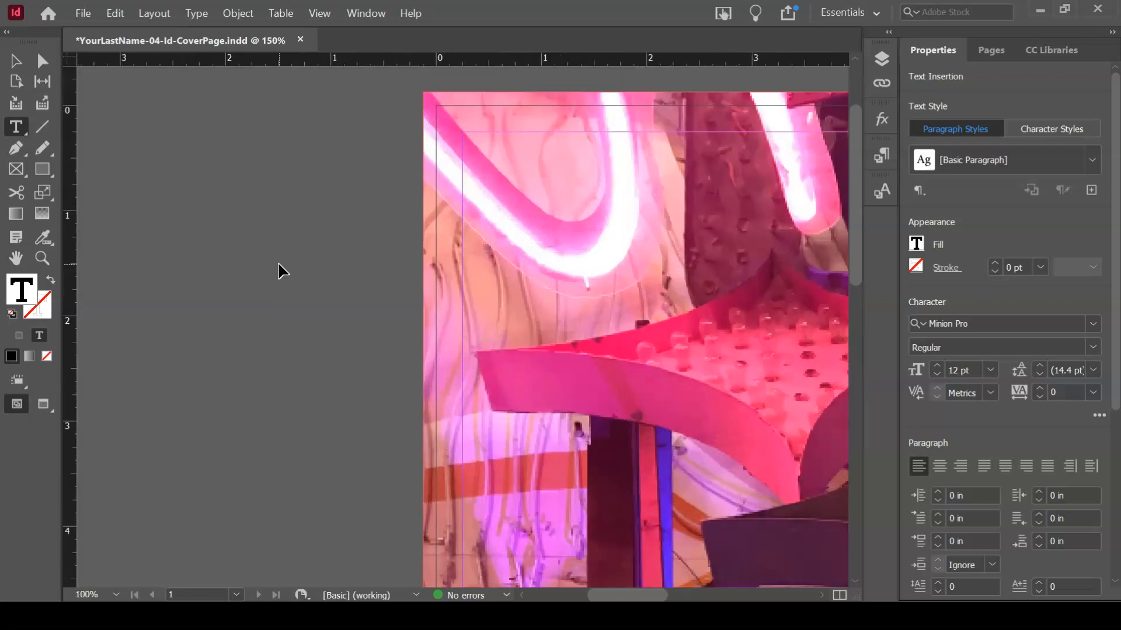
key(ctrl+minus)
key(ctrl+minus)
key(ctrl+minus)
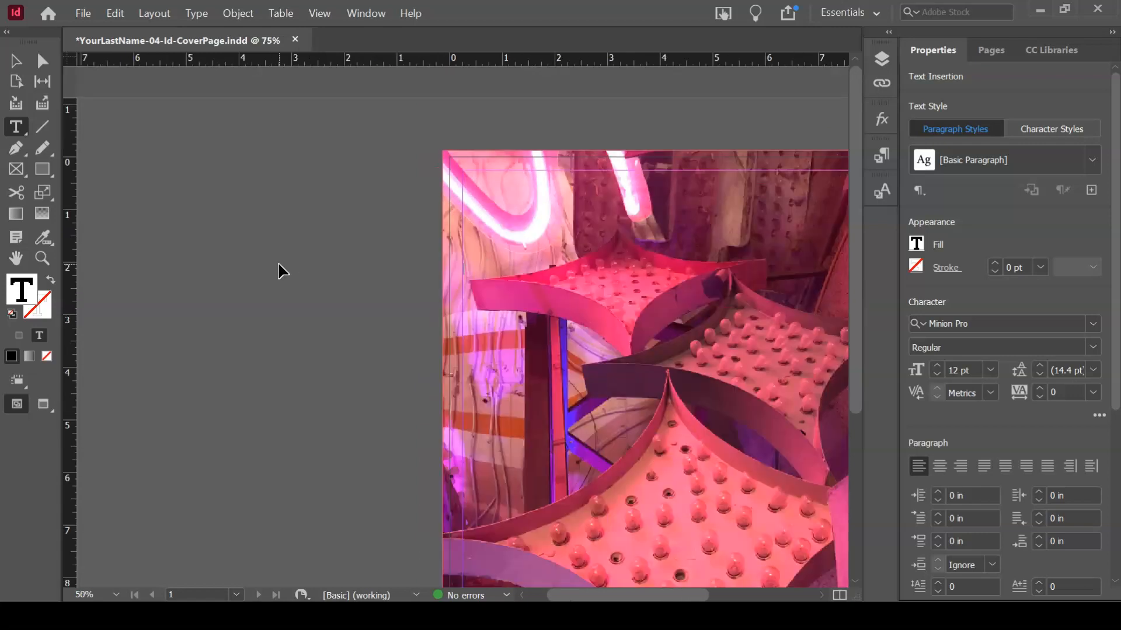
key(ctrl+equal)
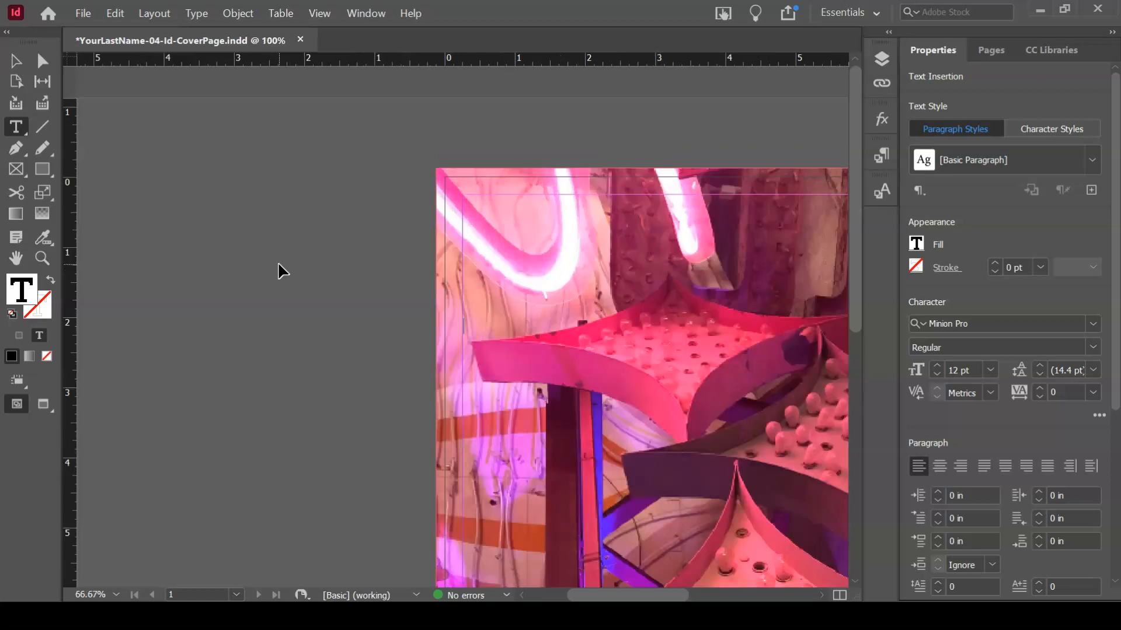
Step: Enter "Adobe Design Suite" and "Fall 2020" on two separate lines in the text frame over the photo
key(ctrl+minus)
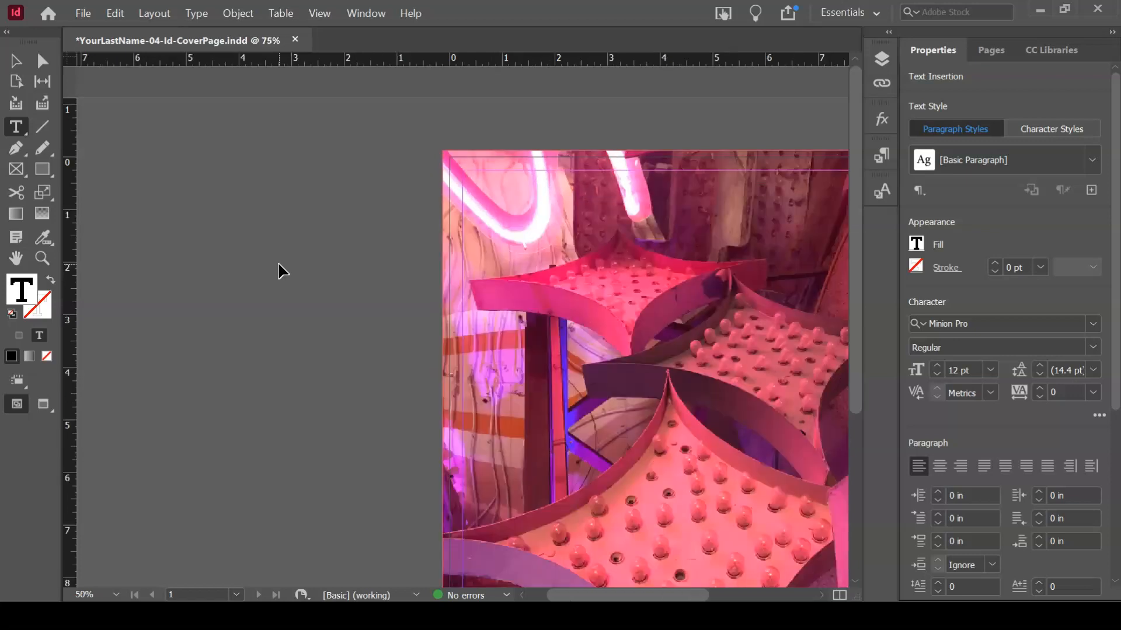
key(ctrl+equal)
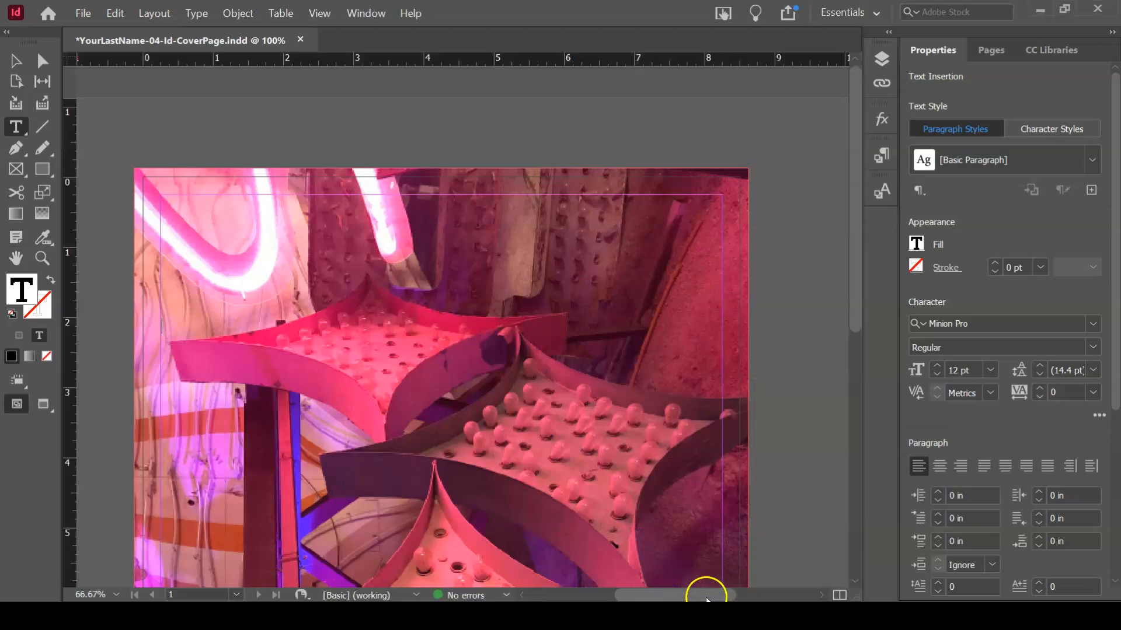
scroll(692, 590, left, 3)
mouse_move(688, 589)
mouse_down()
mouse_move(716, 584)
mouse_move(703, 583)
mouse_up()
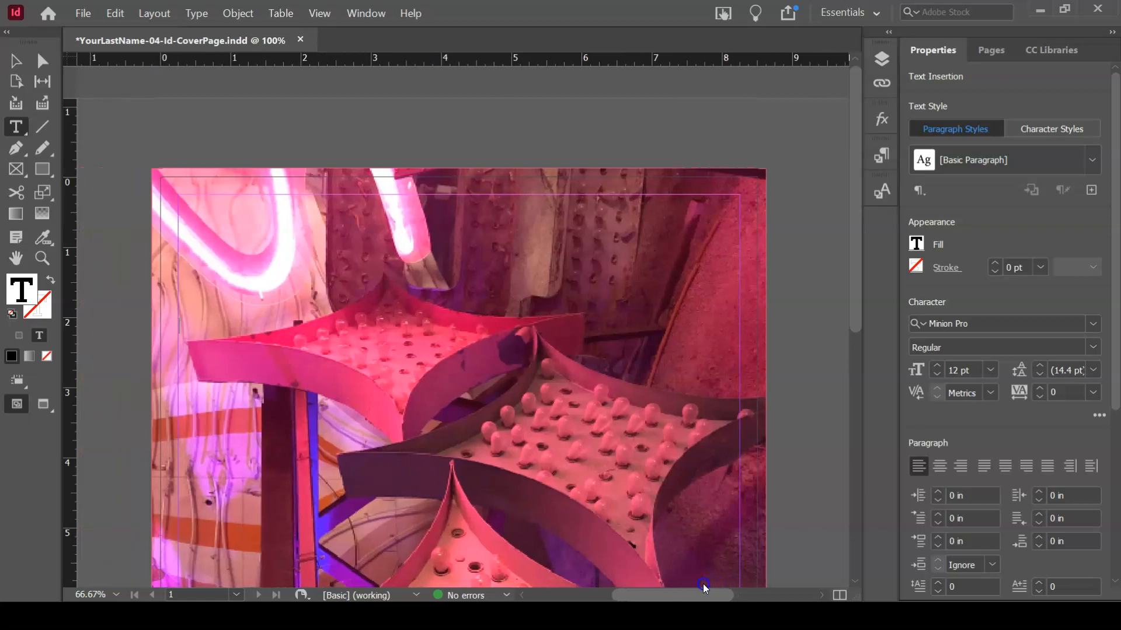
drag(858, 263, 868, 304)
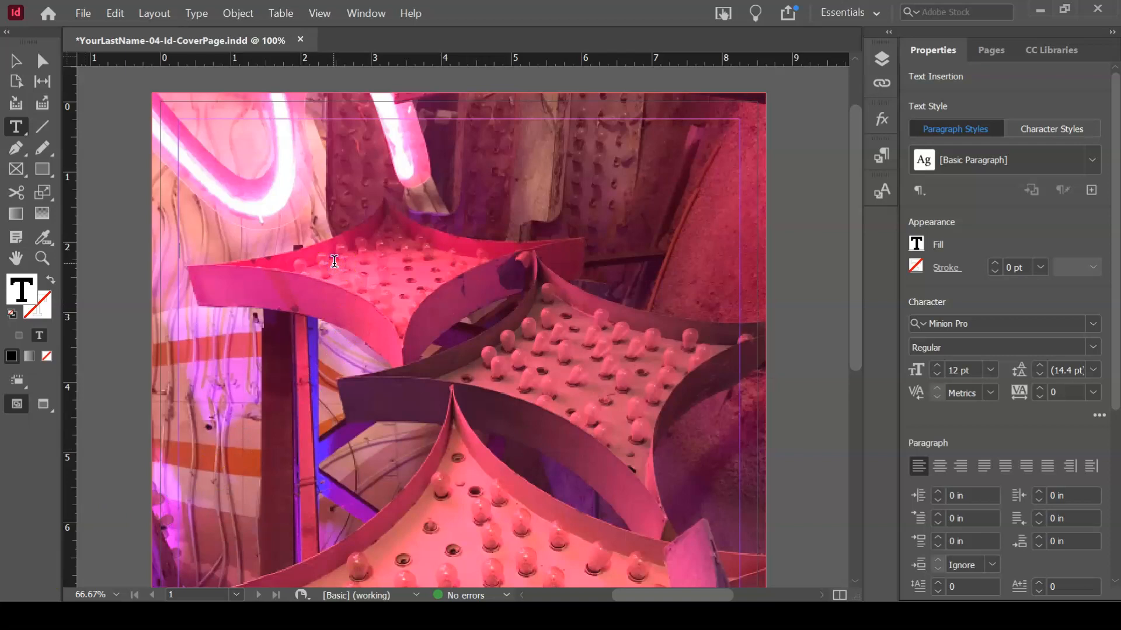
text(Adobe Design Suite)
key(Return)
text(Fall 2020)
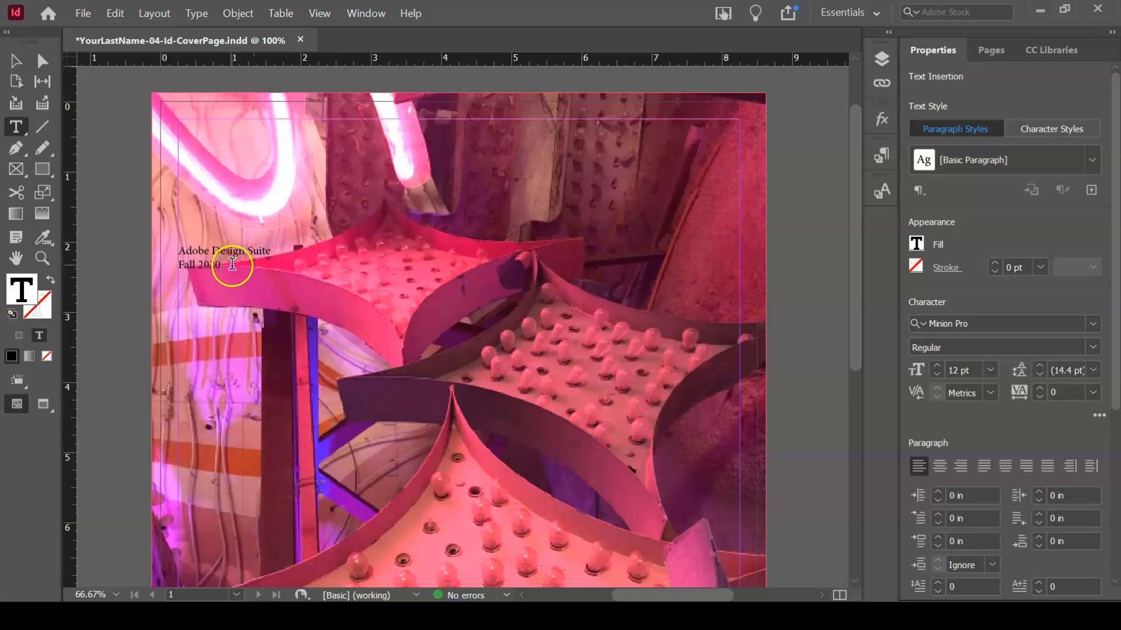
Step: Set both title lines in the BC Alphapipe font with the SemiBold style
drag(229, 266, 158, 249)
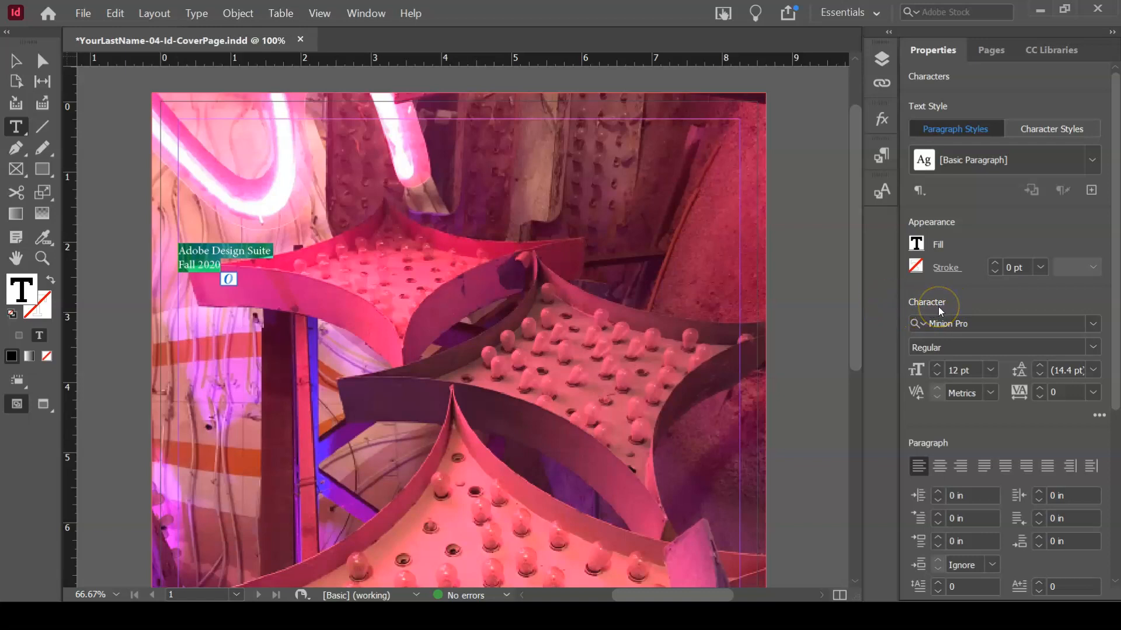
click(1093, 325)
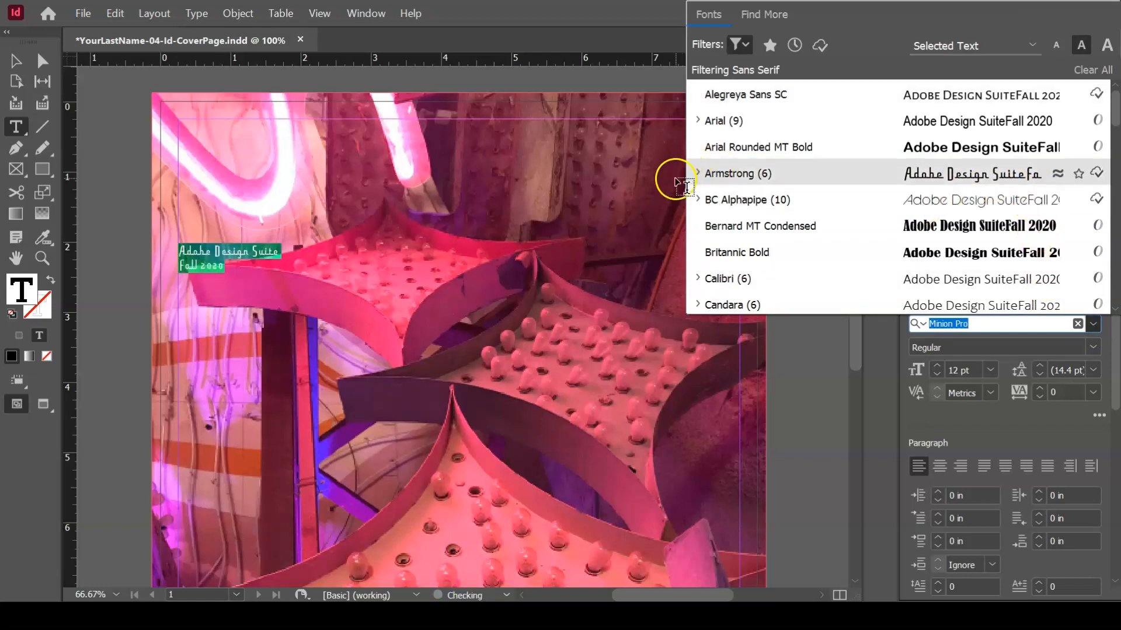
click(697, 199)
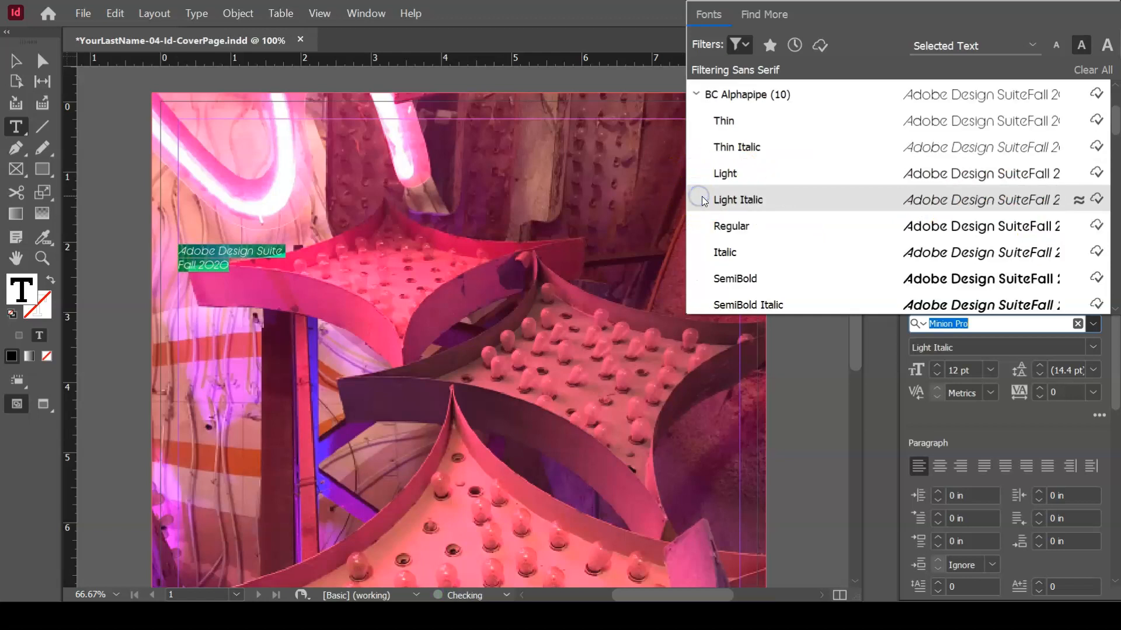
click(696, 93)
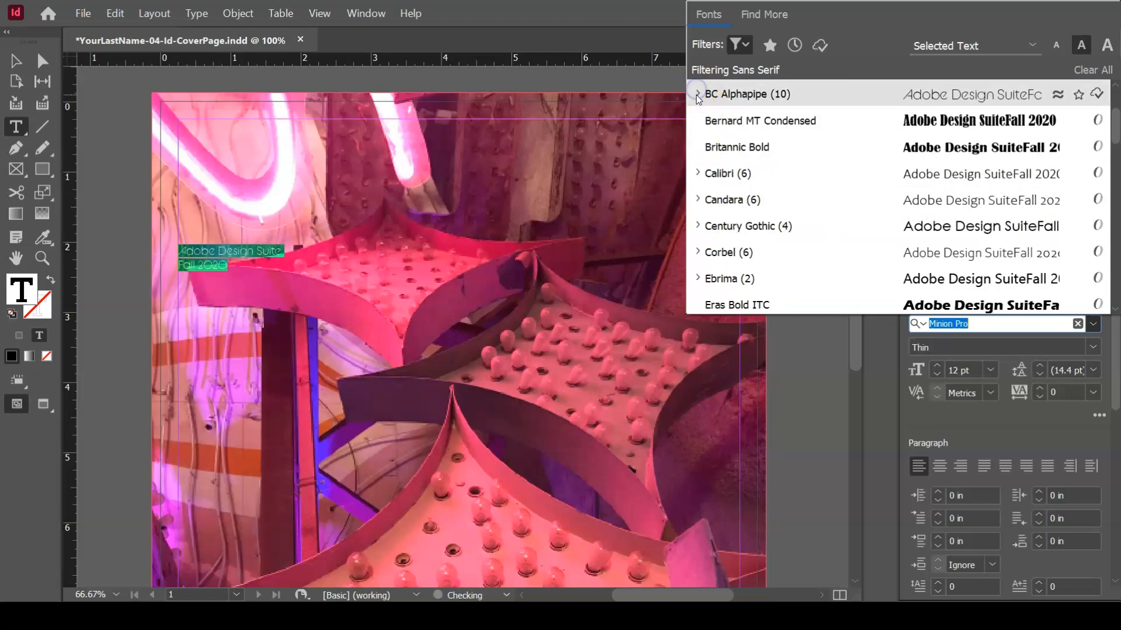
click(697, 94)
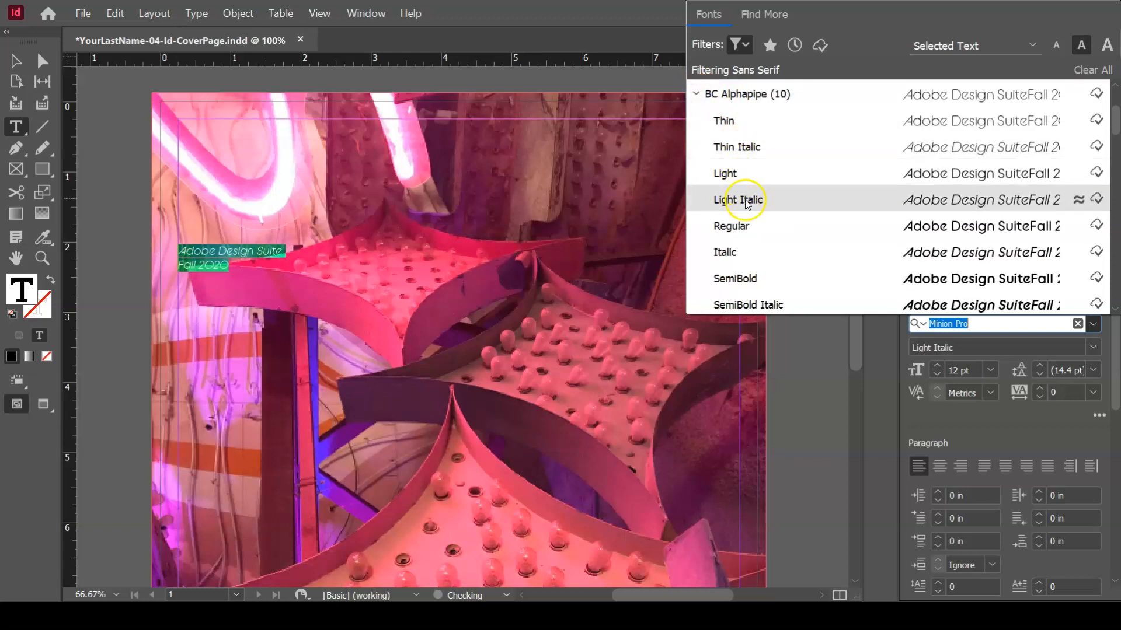
click(750, 233)
click(750, 251)
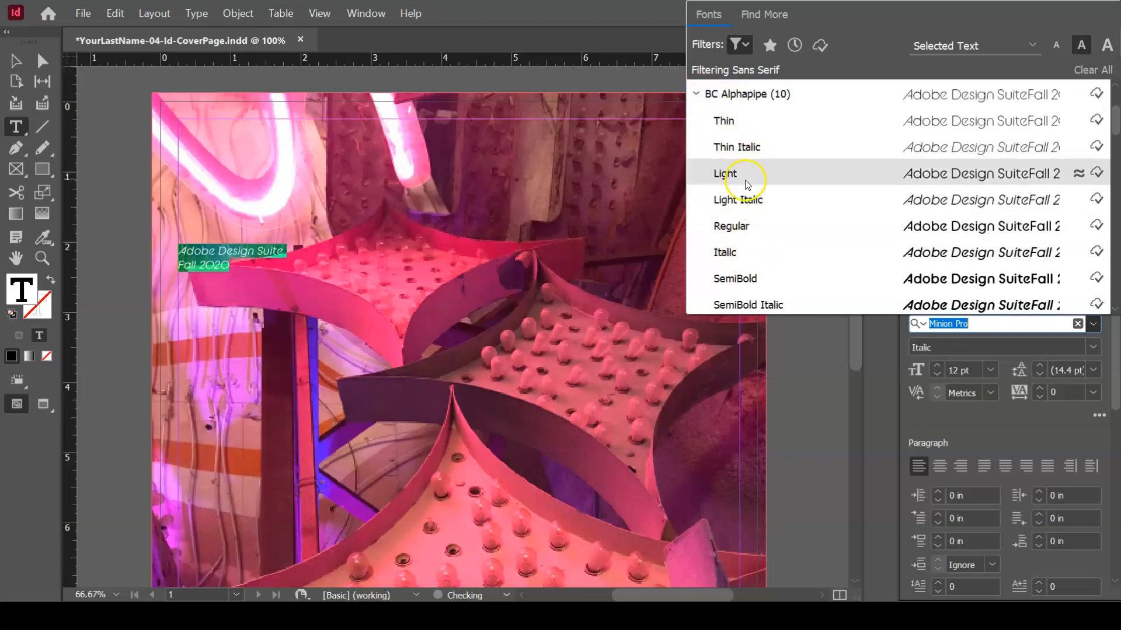
click(752, 275)
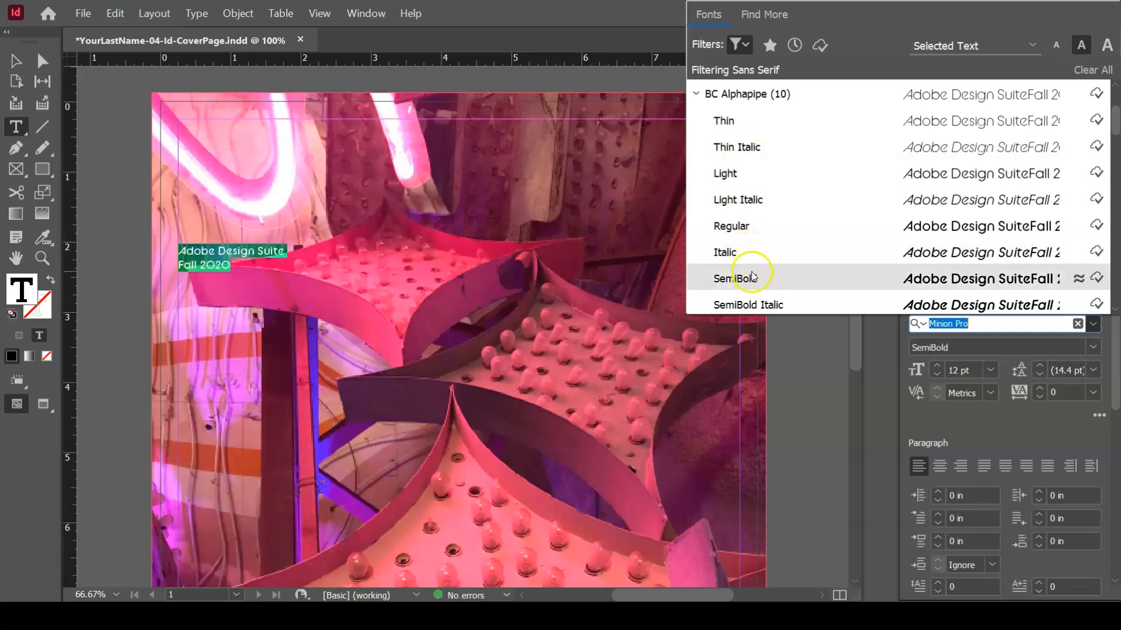
click(753, 278)
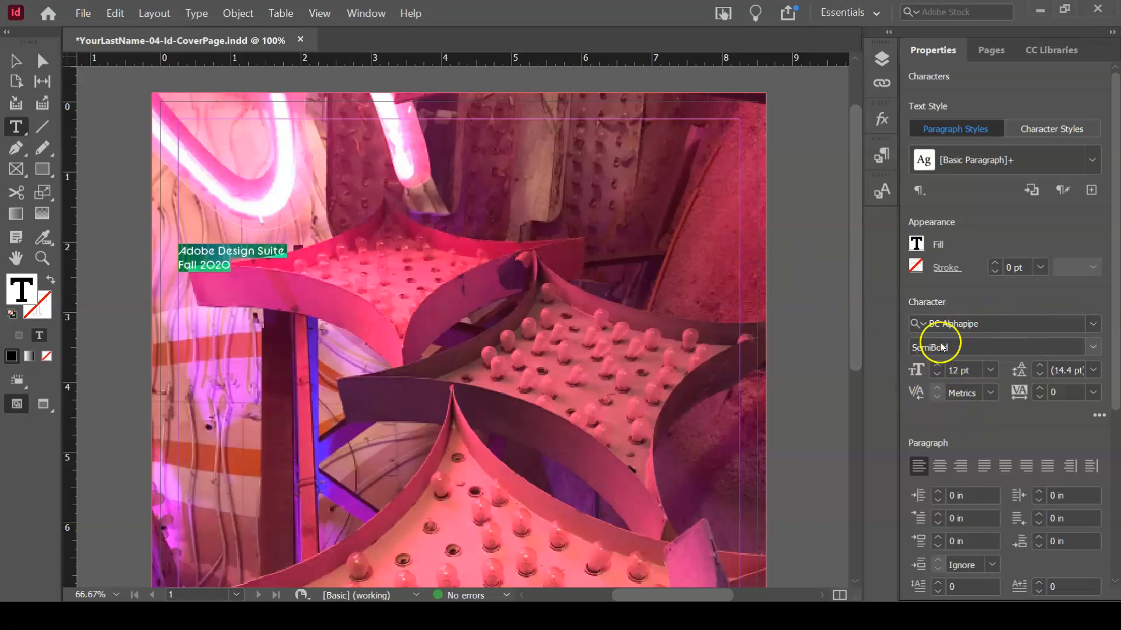
click(1092, 347)
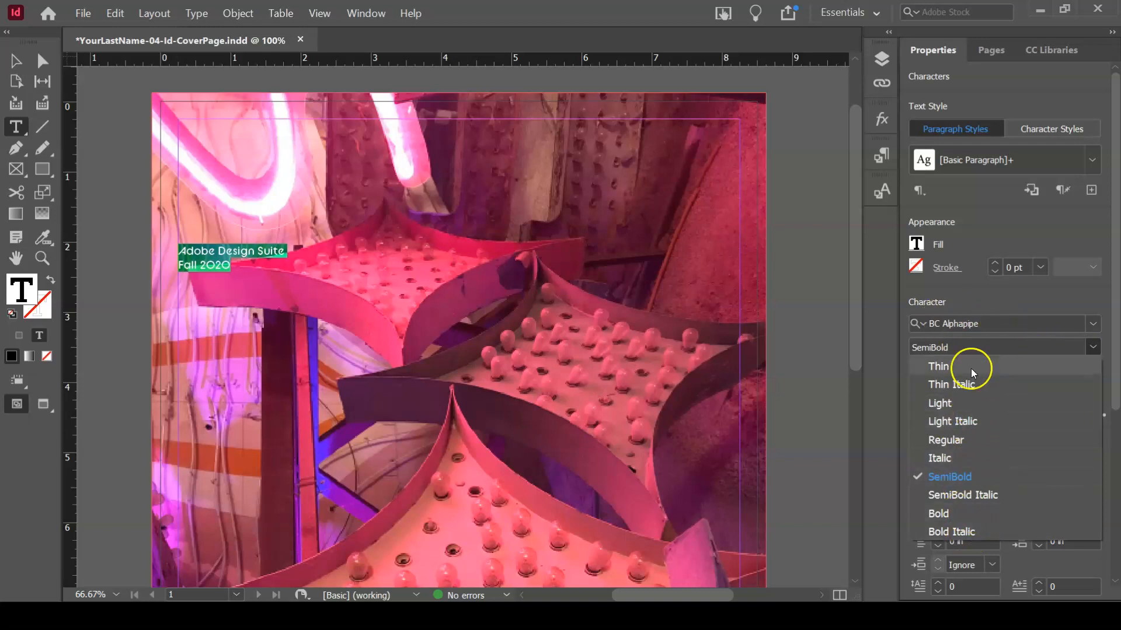
click(886, 370)
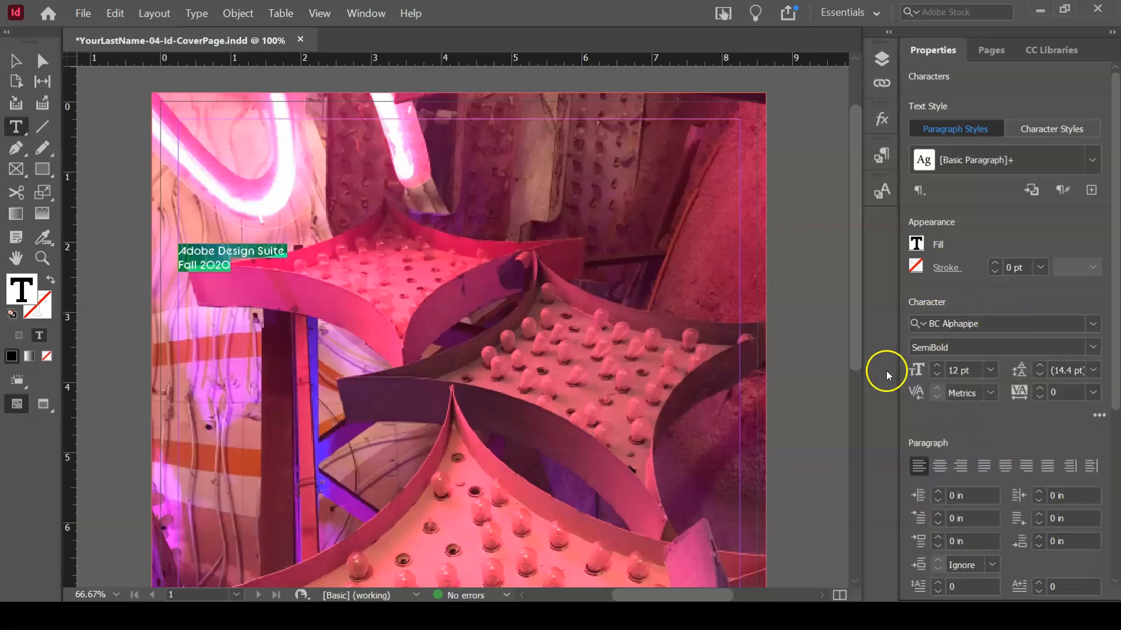
Step: Enlarge the two title lines gradually to 23 pt
click(991, 370)
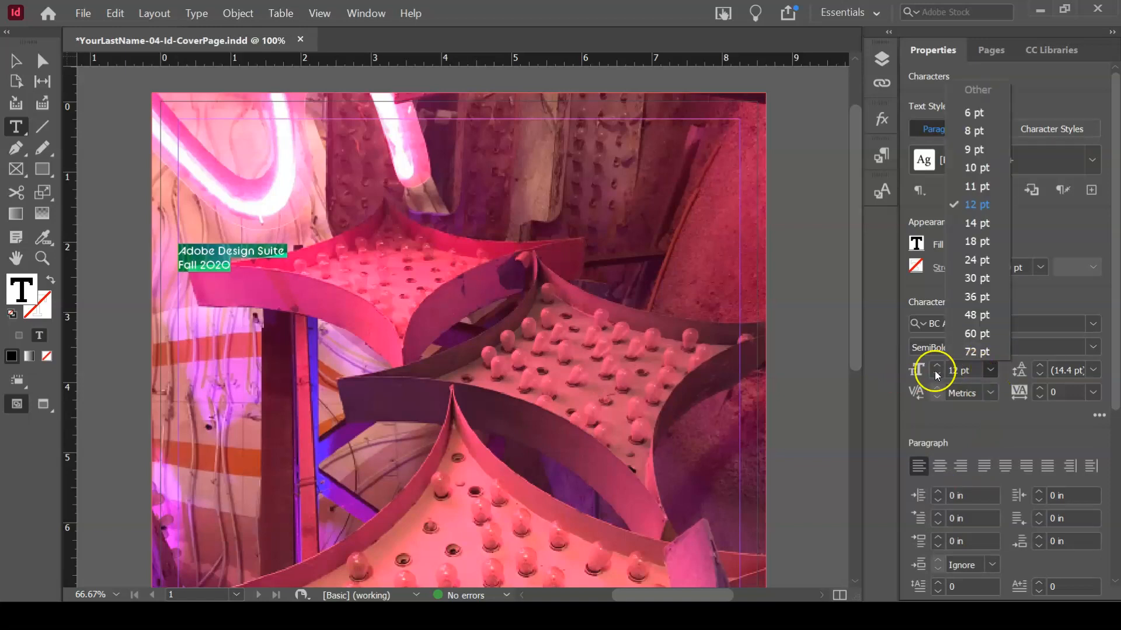
click(915, 412)
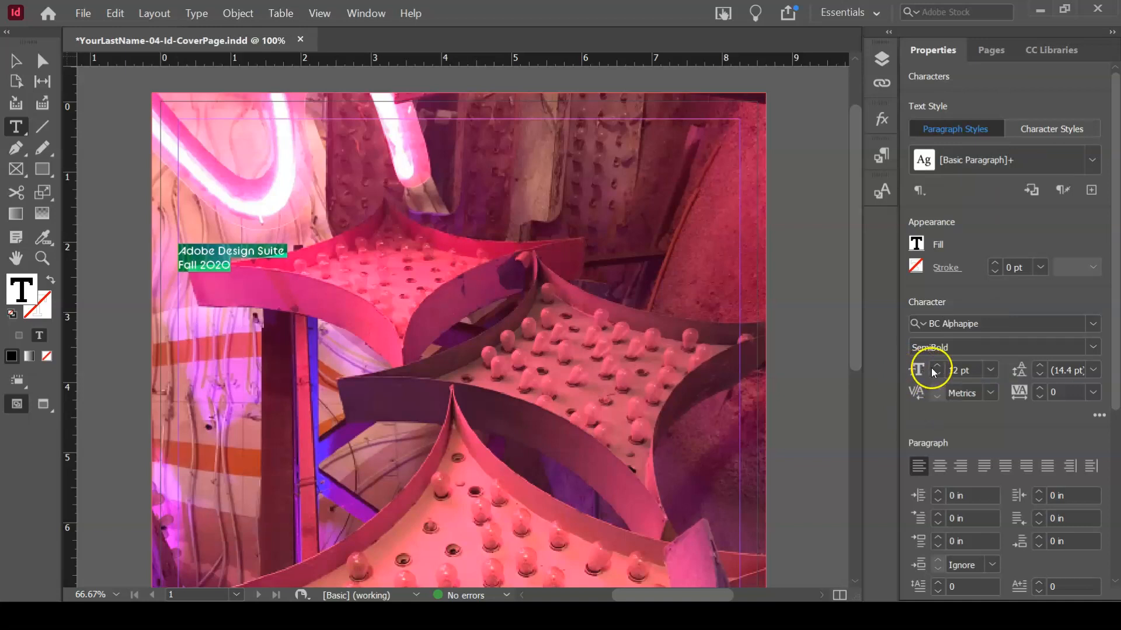
click(937, 365)
click(937, 367)
click(937, 366)
click(937, 367)
click(936, 367)
click(936, 366)
click(937, 367)
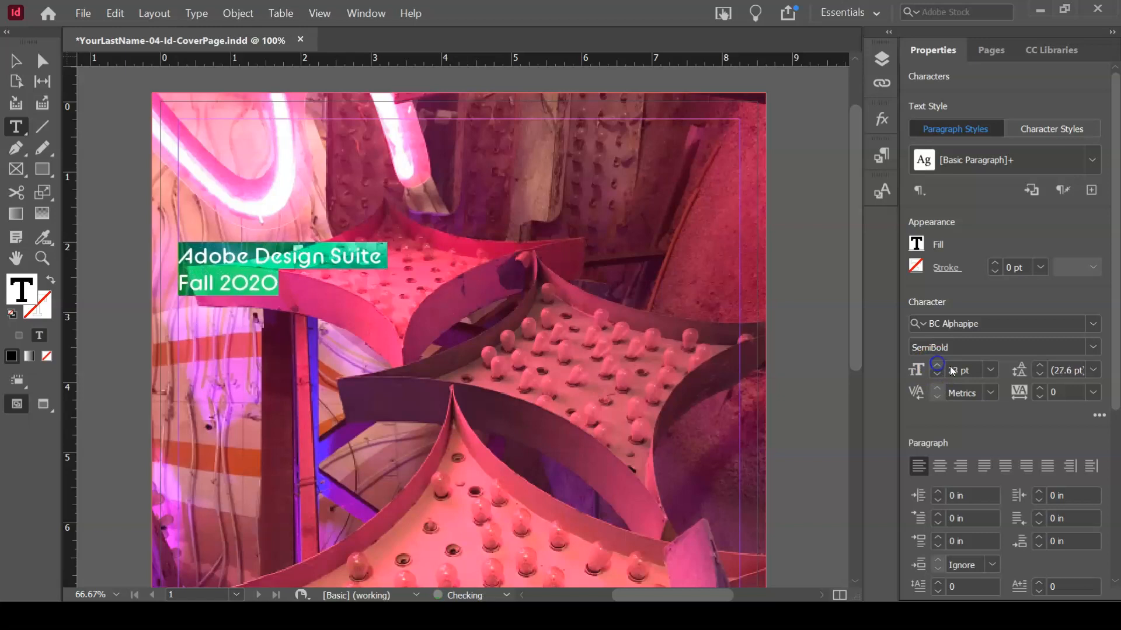
Step: Set the title text to 72 pt and reduce it gradually to 63 pt so "Adobe Design Suite" fits on one line
click(990, 370)
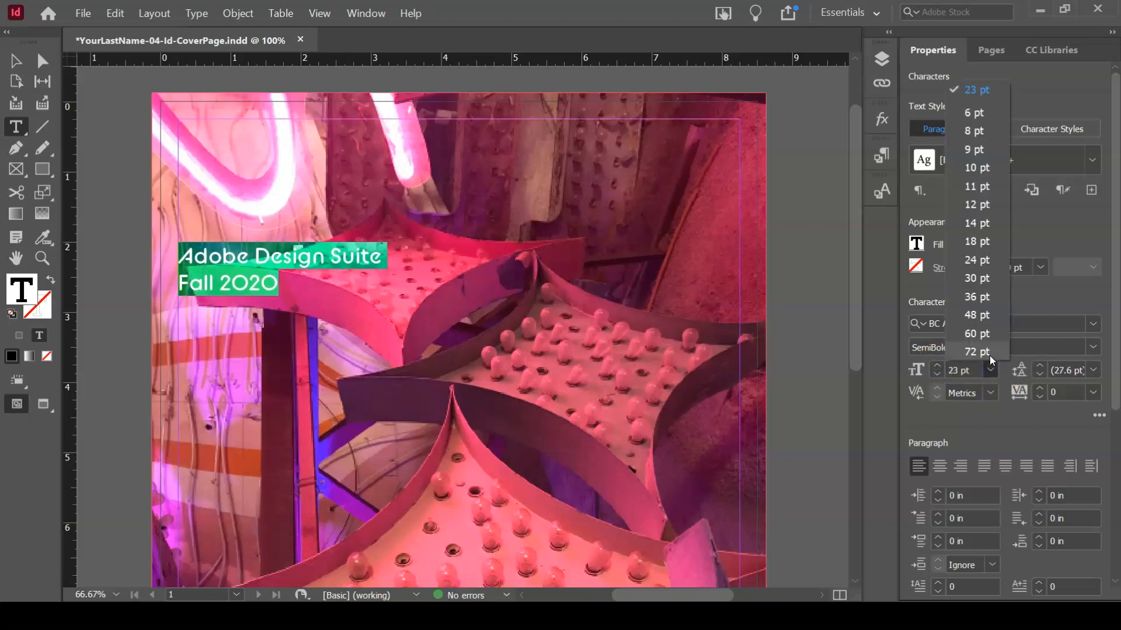
click(990, 353)
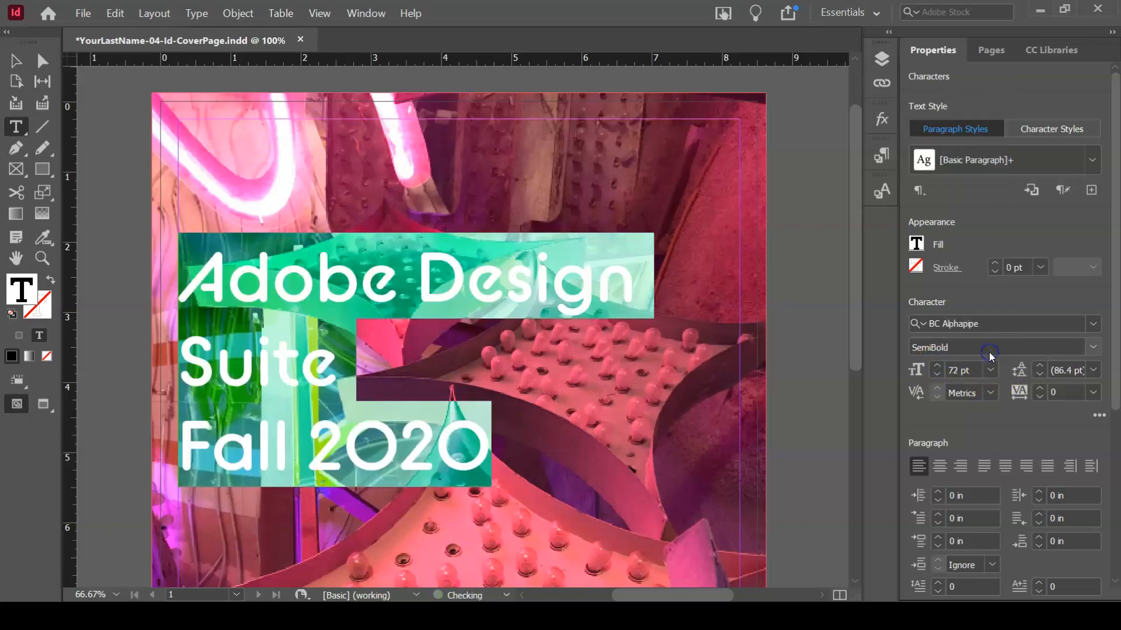
click(937, 377)
click(937, 377)
click(937, 376)
click(936, 376)
click(937, 376)
click(936, 376)
click(937, 377)
click(937, 377)
click(937, 376)
Step: Try a 67 pt size on the title text, and bring it back down to 63 pt
click(952, 370)
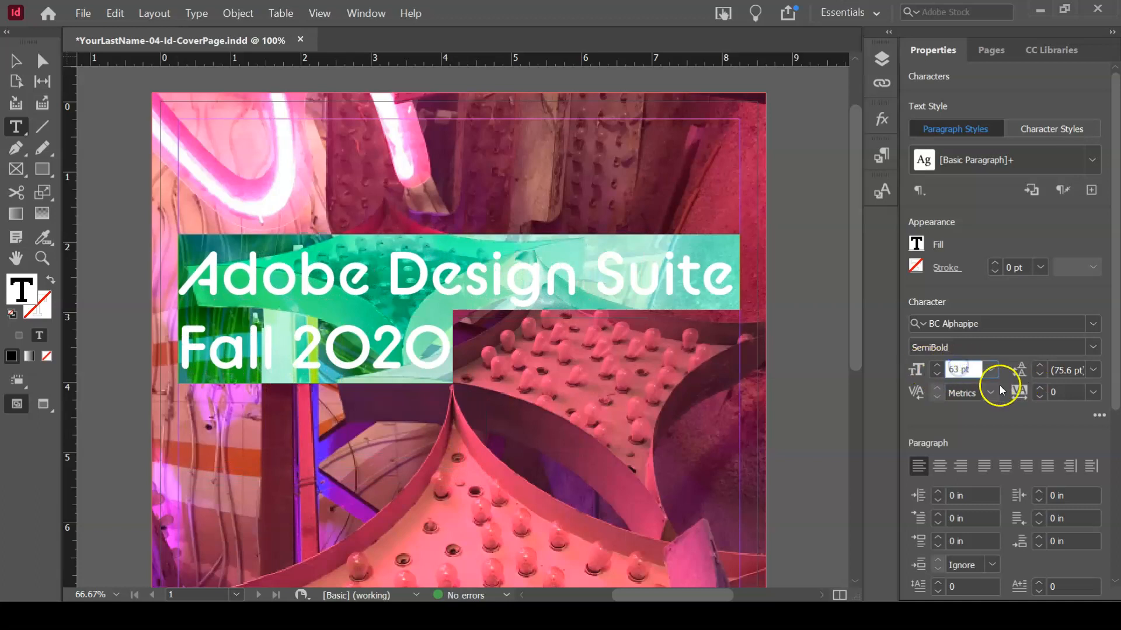
triple_click(953, 369)
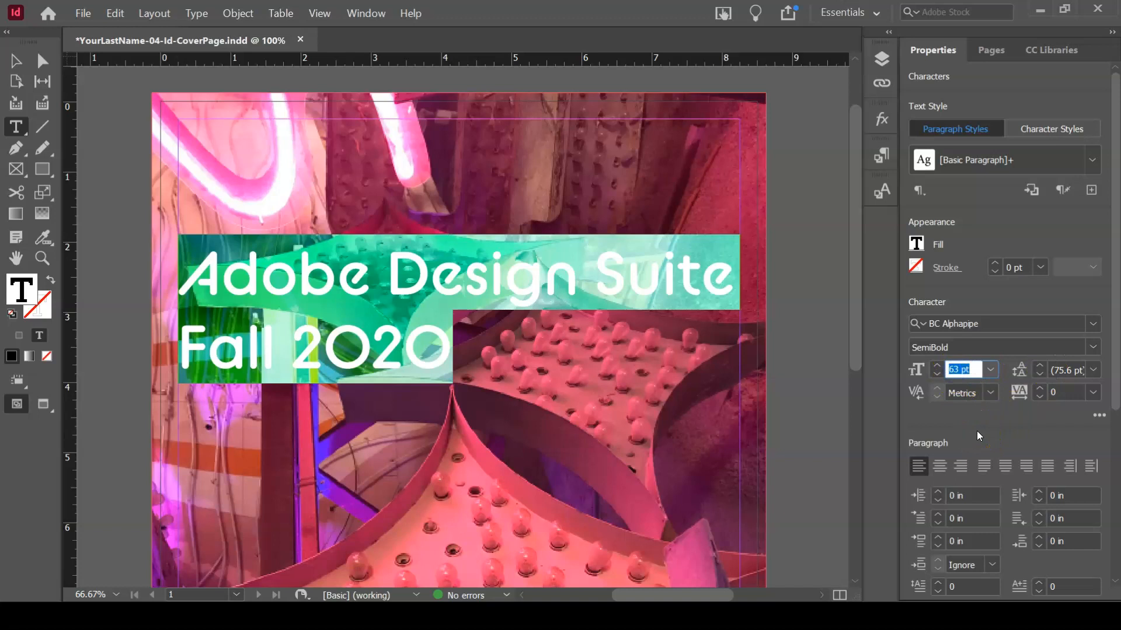
click(963, 368)
double_click(953, 369)
text(67)
key(Return)
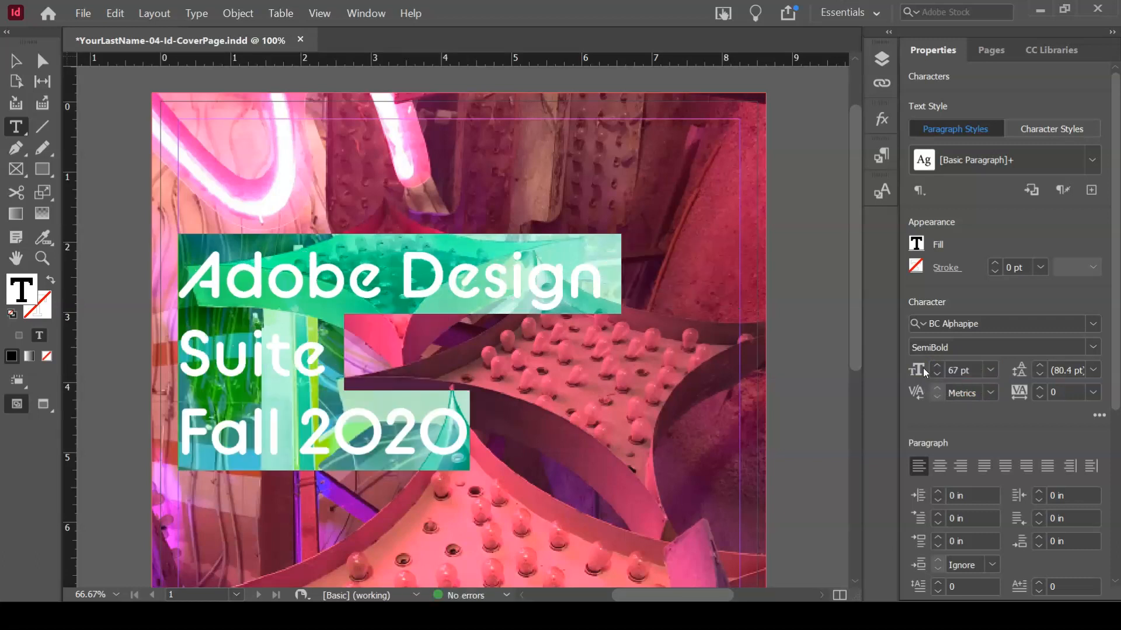
click(937, 376)
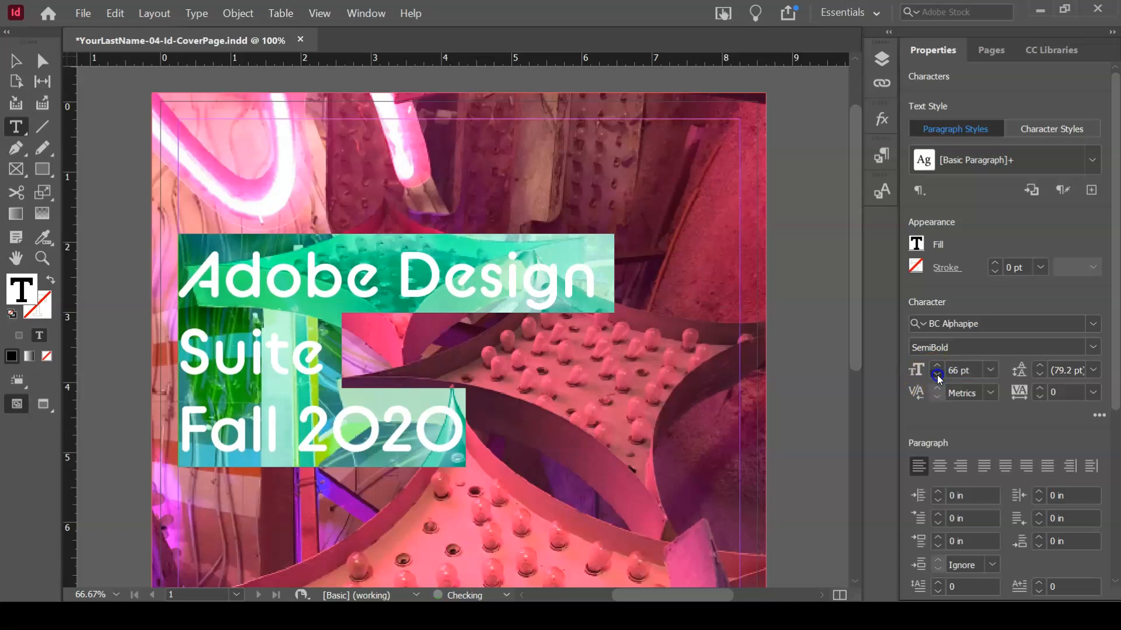
click(937, 377)
click(937, 377)
click(937, 377)
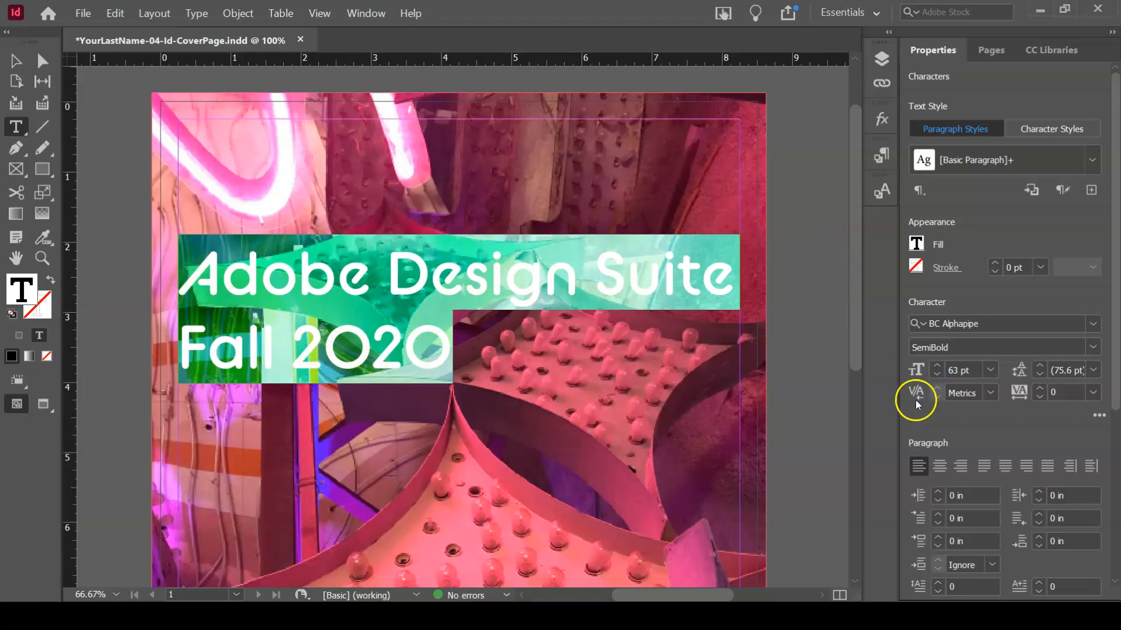
Step: Center-align both title lines within the text frame and deselect the text
drag(1110, 280, 1110, 368)
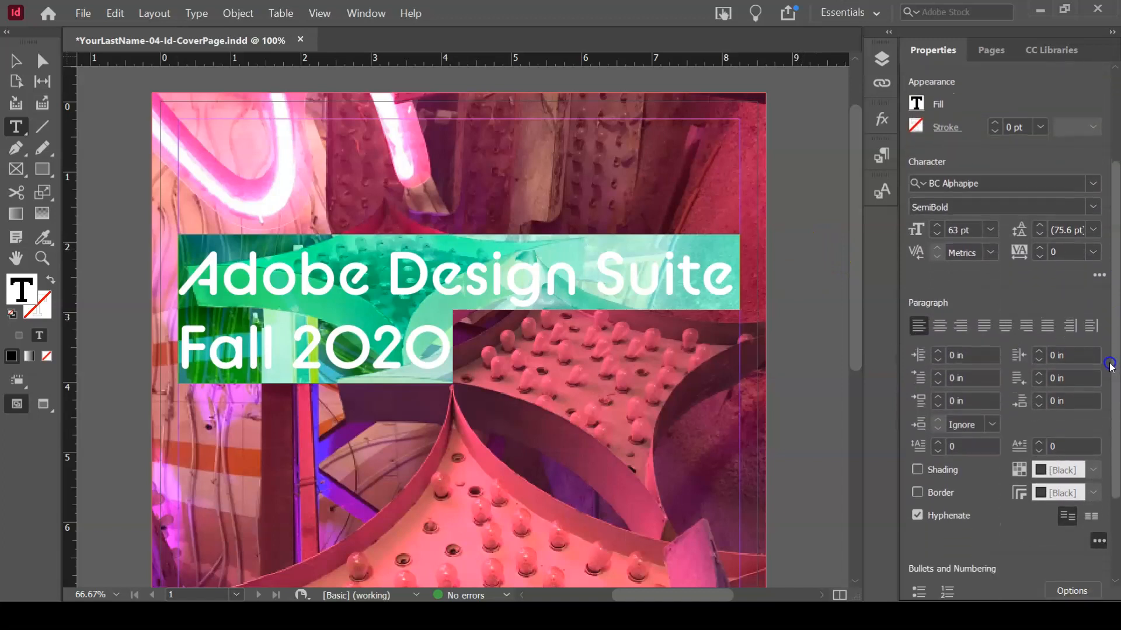
click(940, 326)
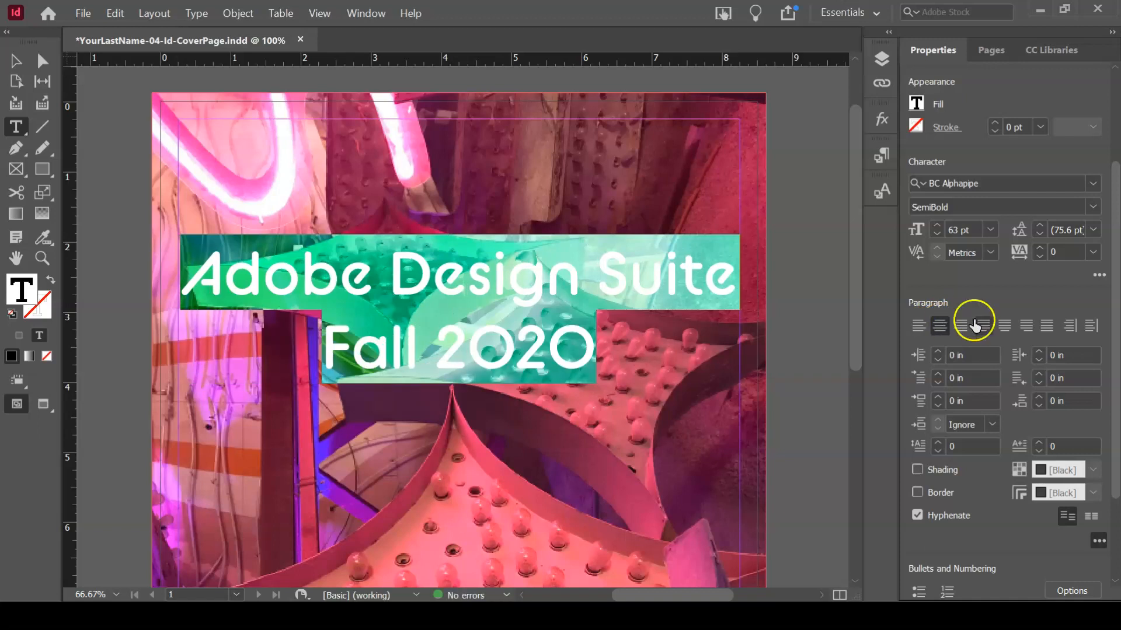
click(625, 351)
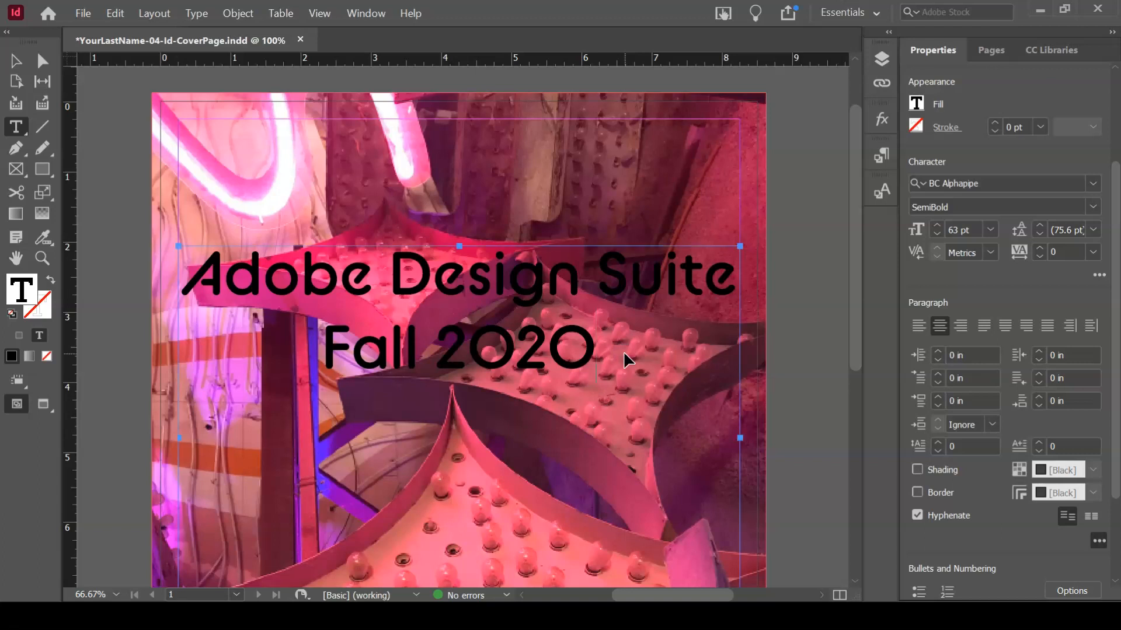
key(ctrl+0)
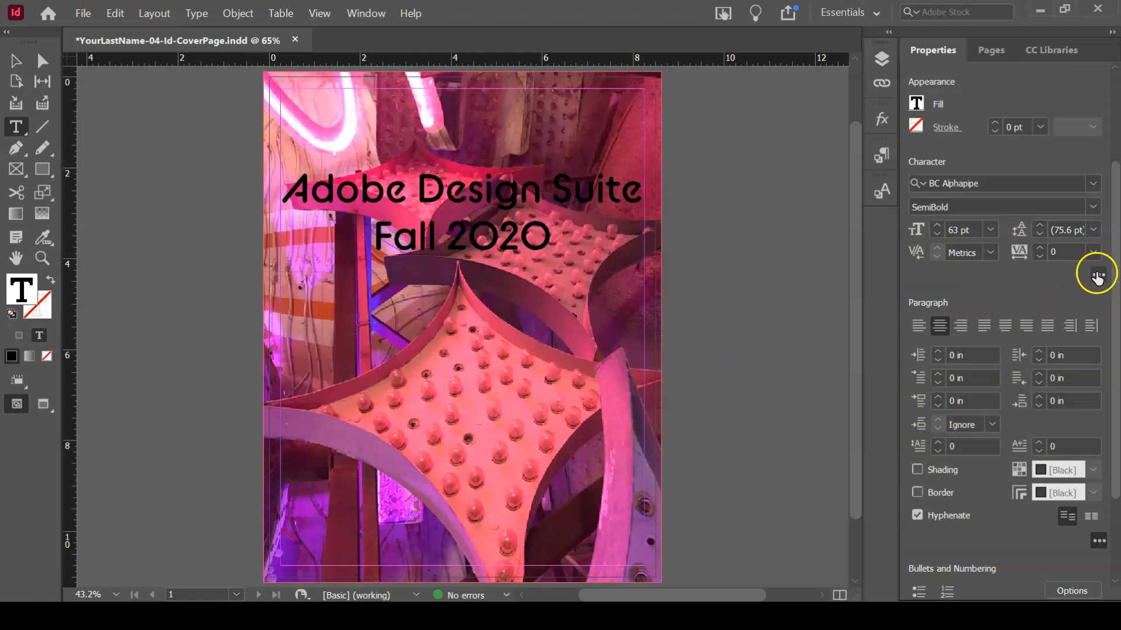
click(604, 230)
drag(550, 241, 284, 186)
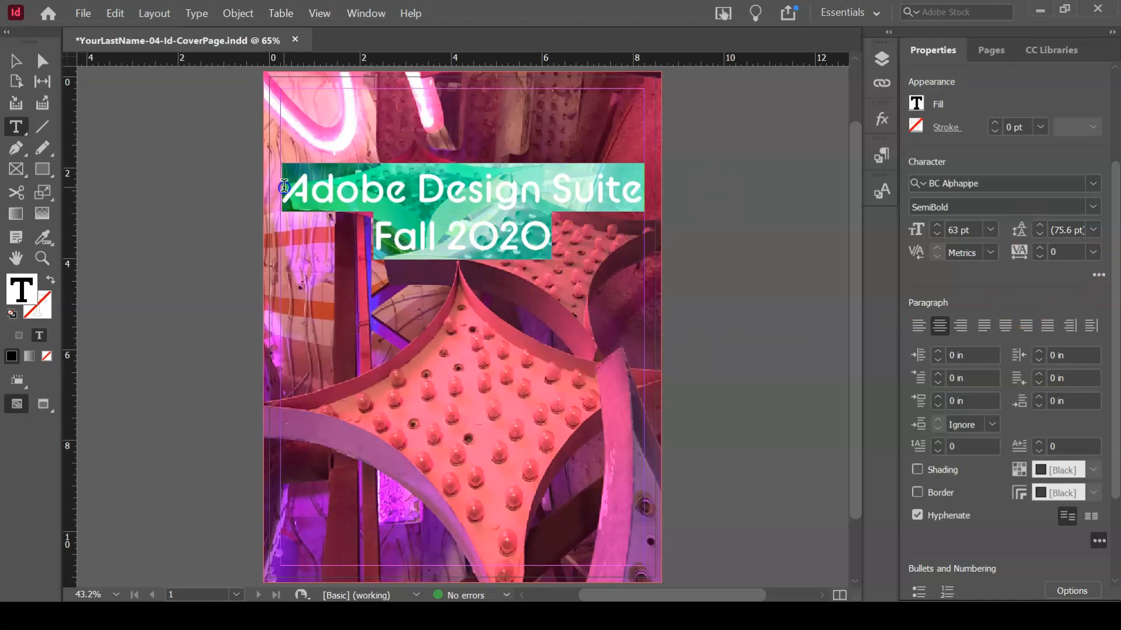
click(639, 260)
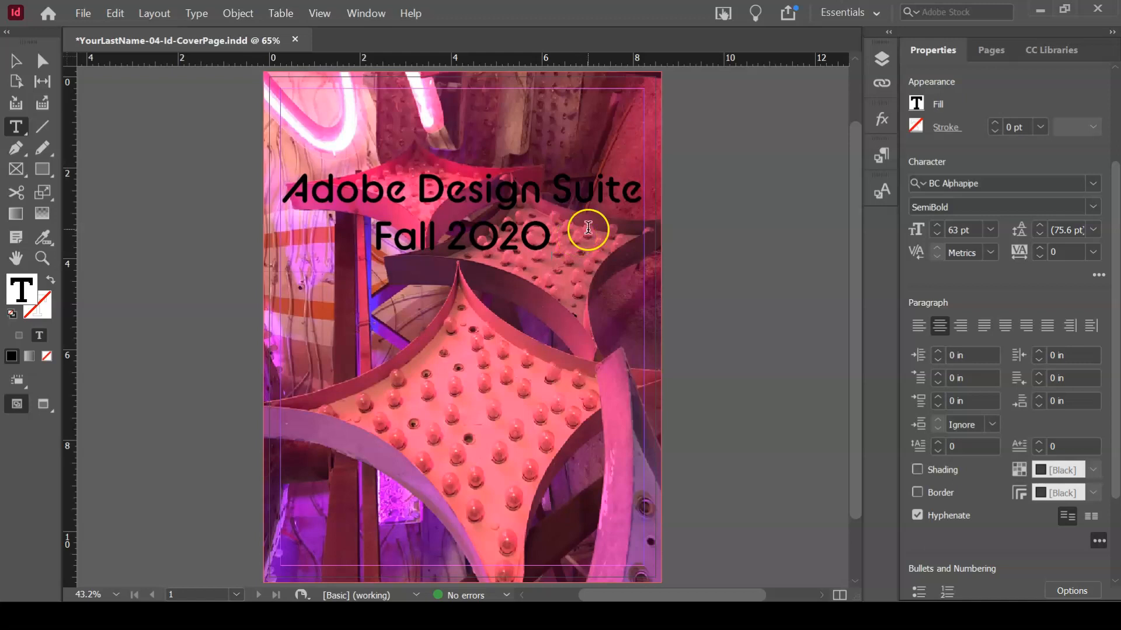
Step: Fill both title lines with the white [Paper] swatch and save the document
click(570, 236)
drag(569, 236, 272, 186)
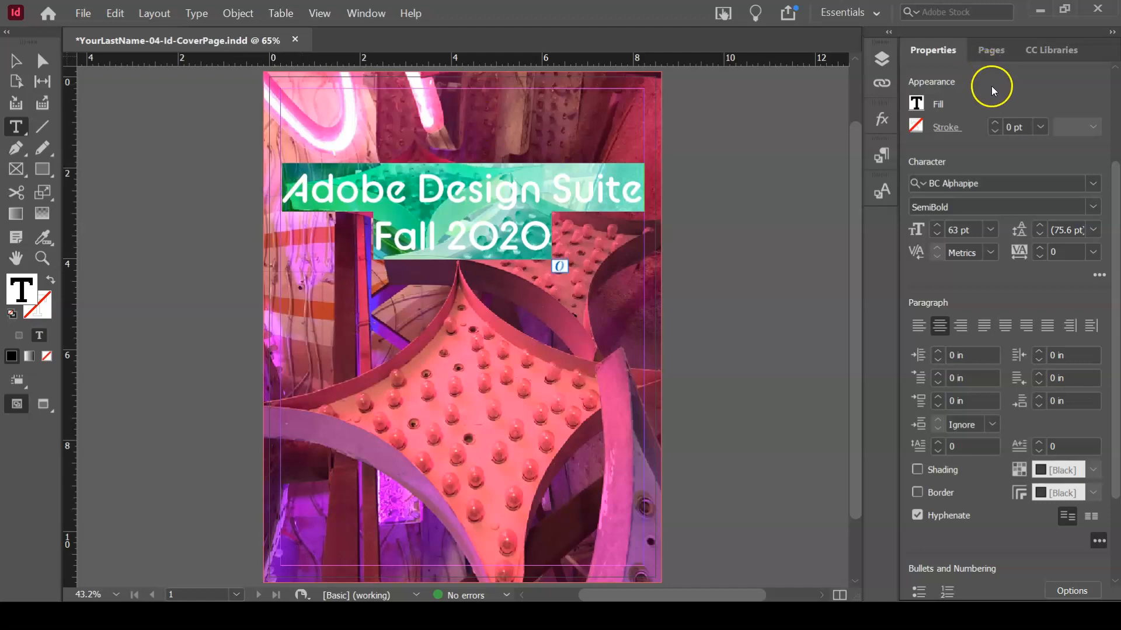
click(919, 102)
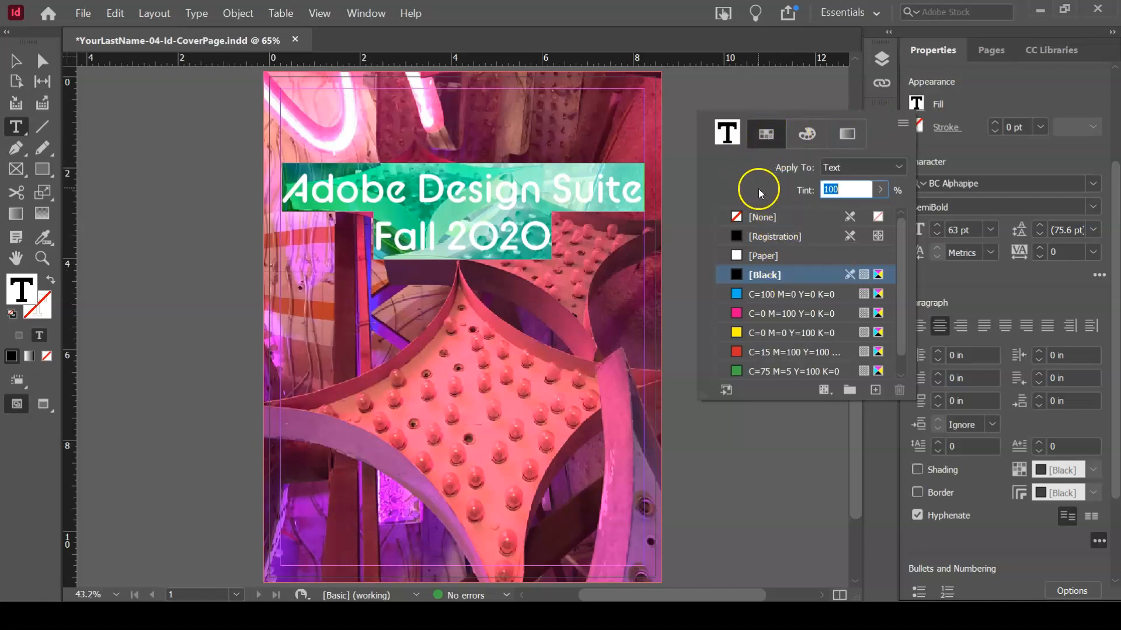
mouse_move(901, 236)
mouse_down()
mouse_move(903, 268)
mouse_move(903, 230)
mouse_up()
click(806, 134)
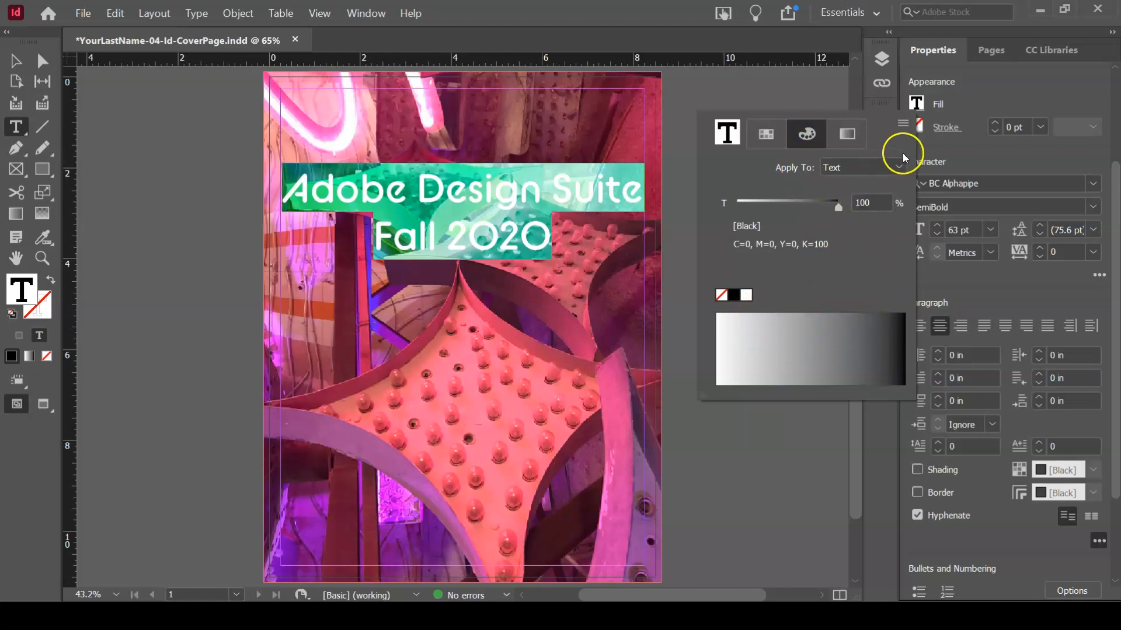
click(845, 133)
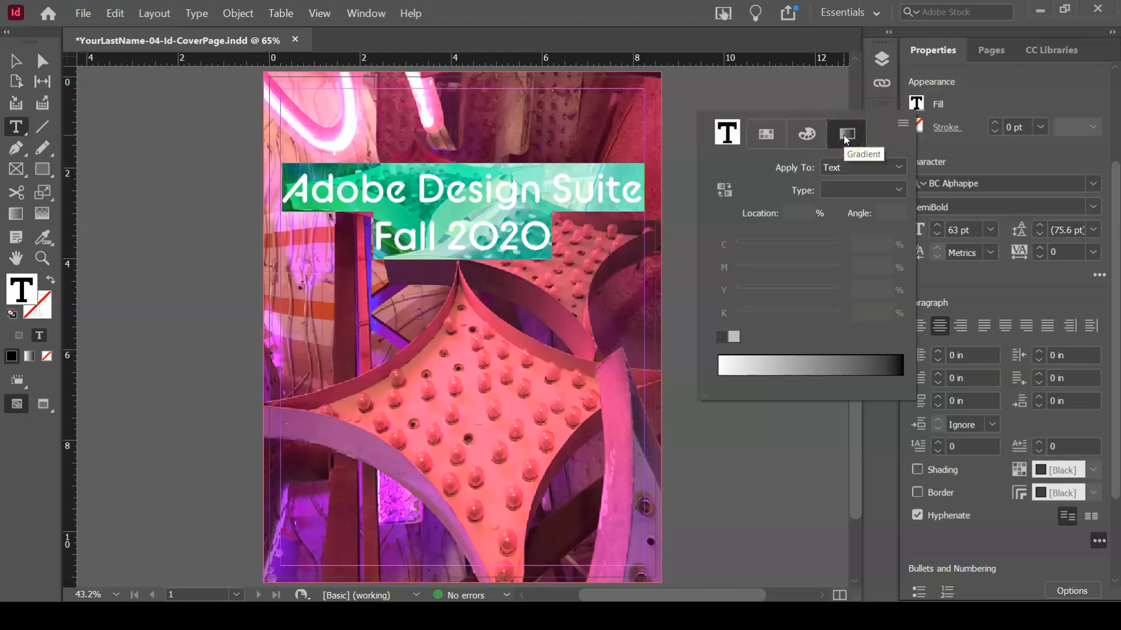
click(766, 136)
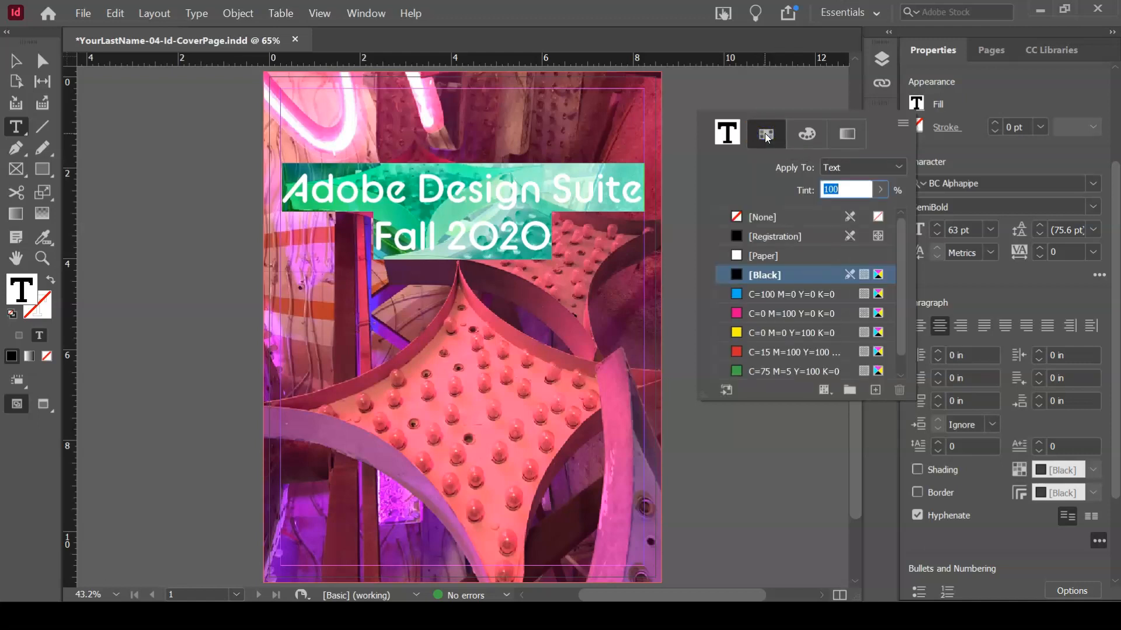
click(764, 257)
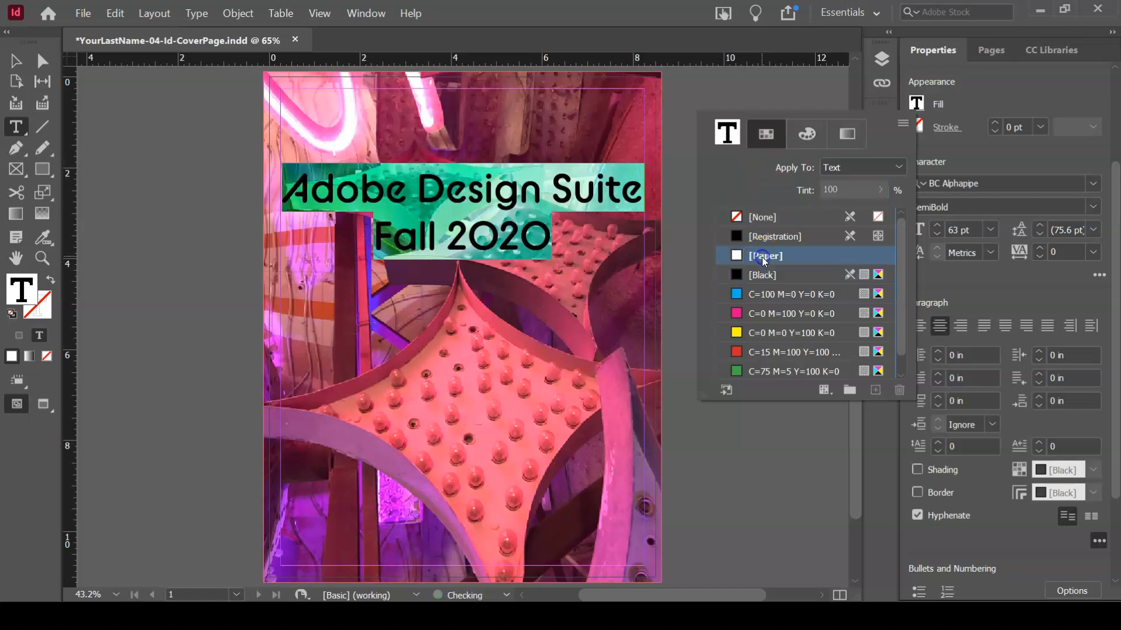
click(363, 202)
click(299, 188)
click(79, 460)
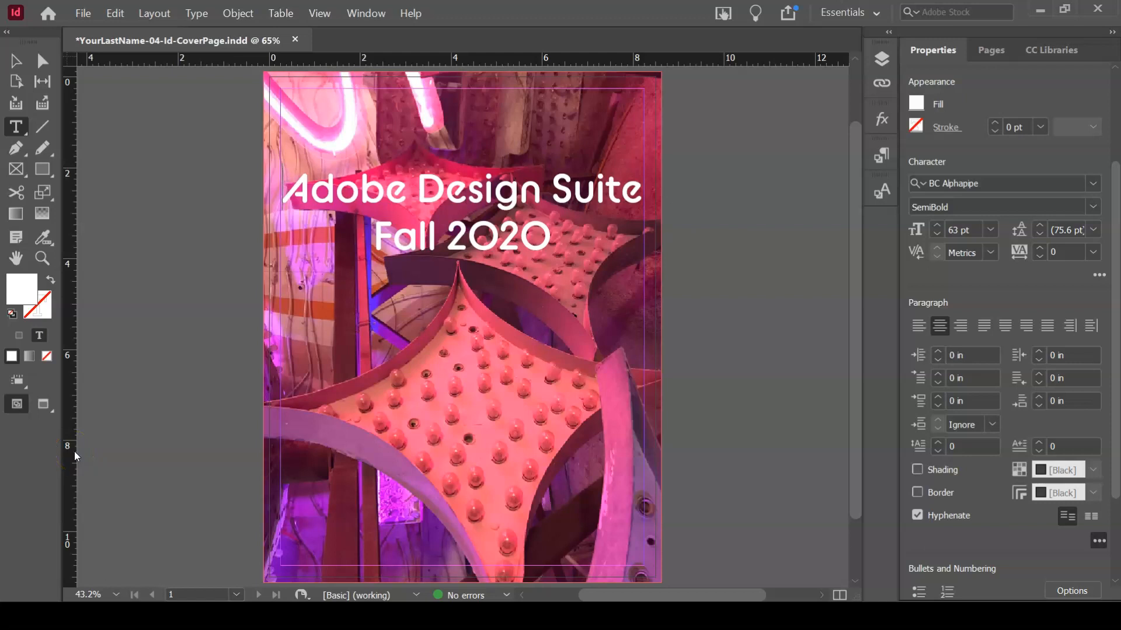
click(83, 13)
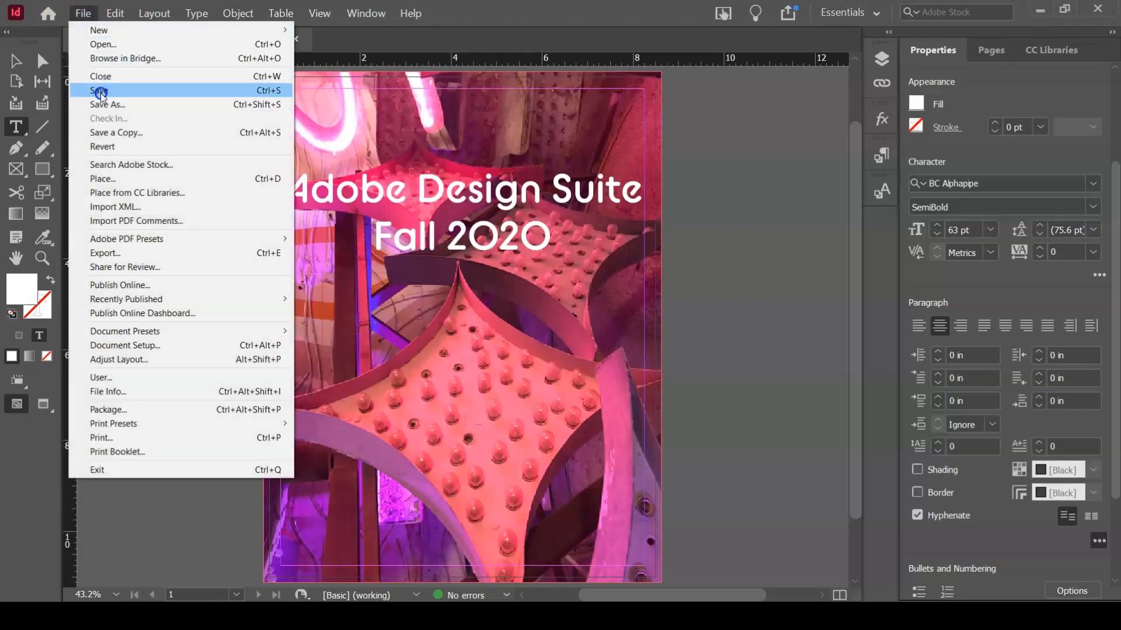
click(100, 92)
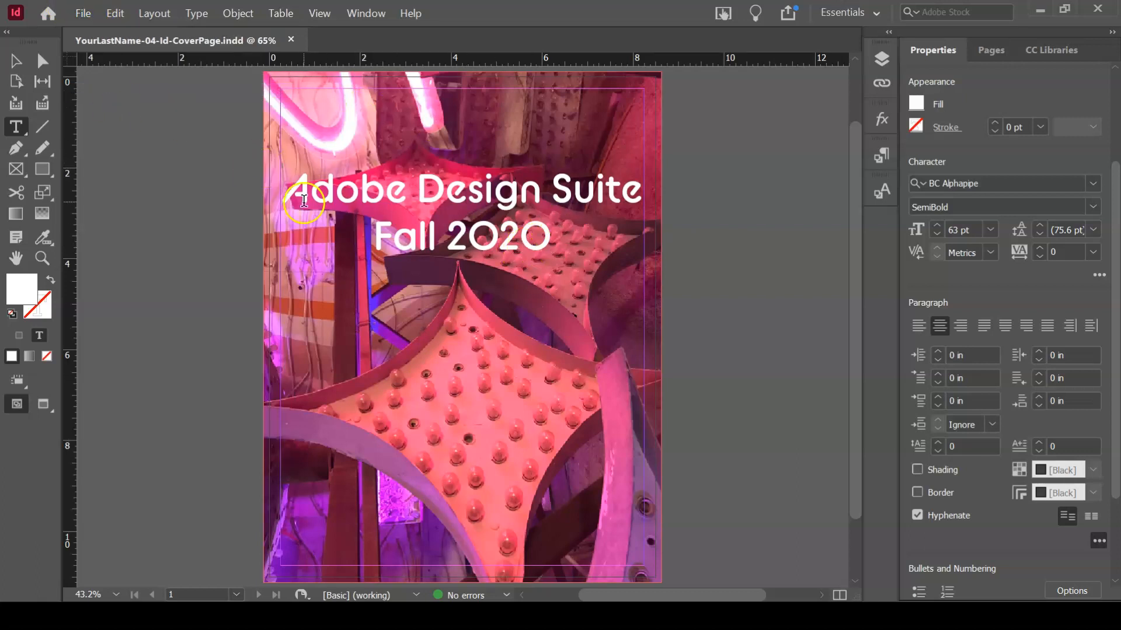
double_click(538, 218)
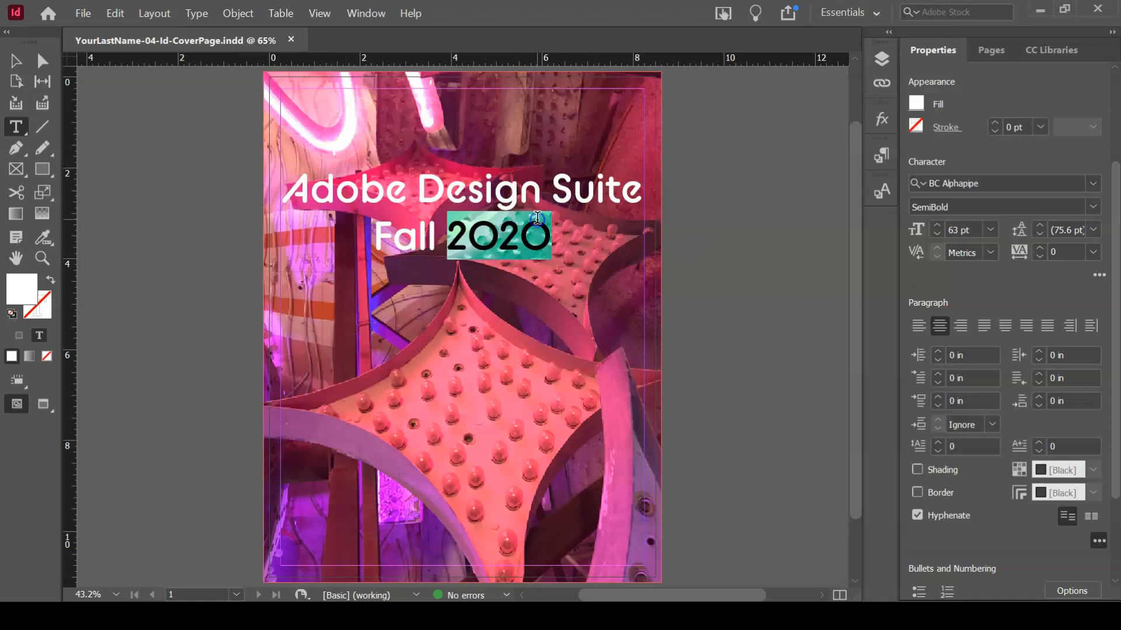
click(538, 217)
click(537, 217)
click(538, 218)
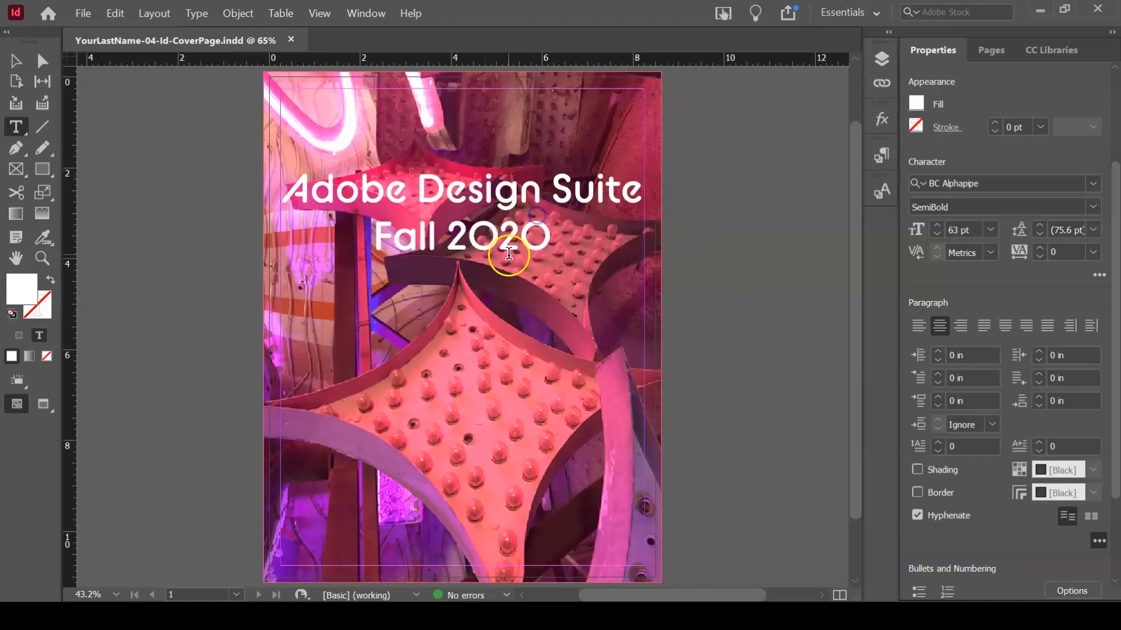
double_click(496, 217)
click(571, 234)
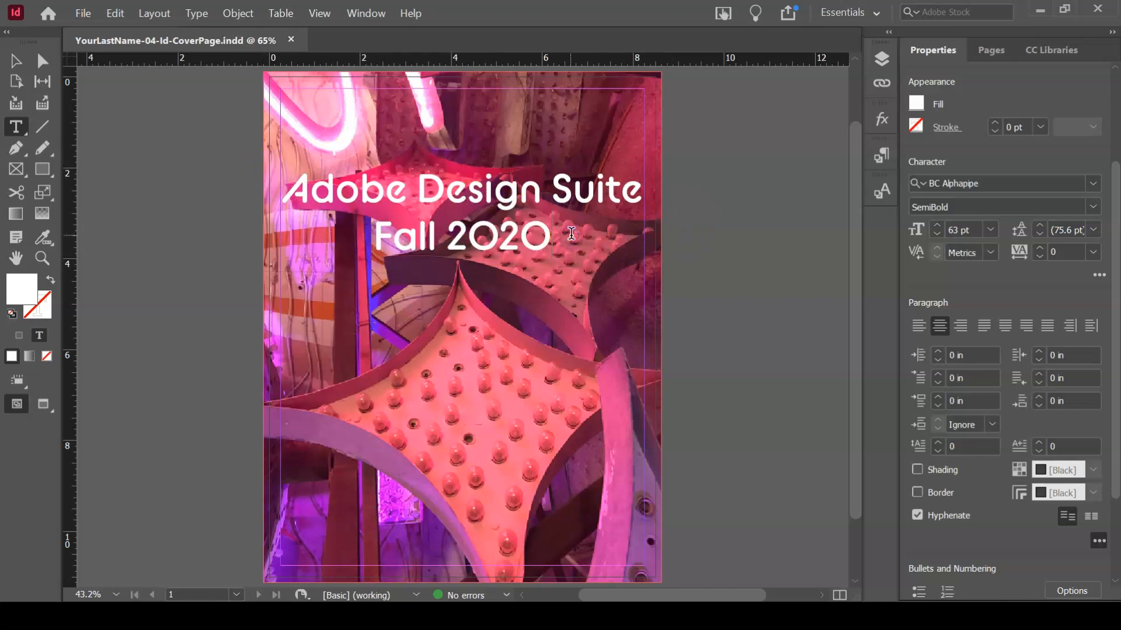
Step: Select the title text frame and move it straight down the page to a Y position of about 7.26 in
click(13, 61)
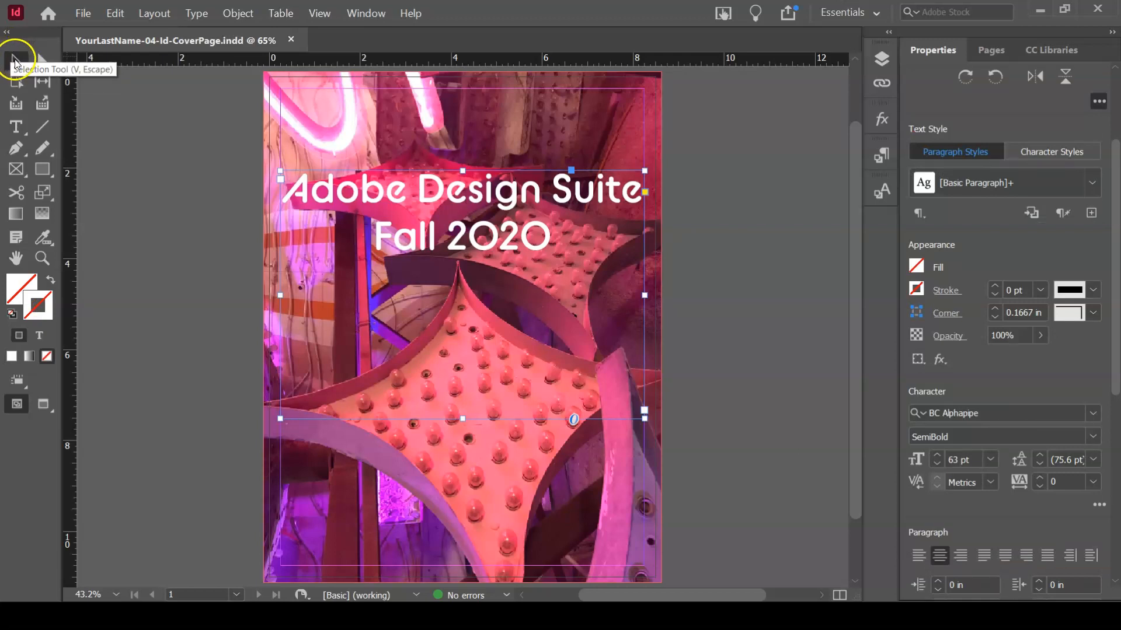
click(709, 233)
click(642, 163)
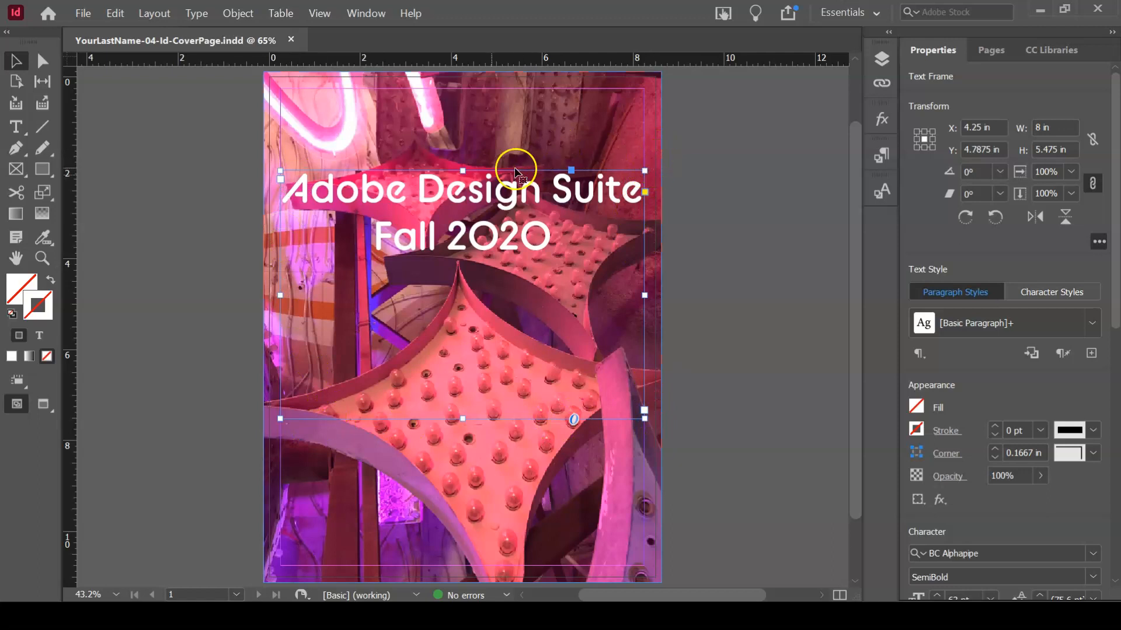
drag(510, 239, 511, 353)
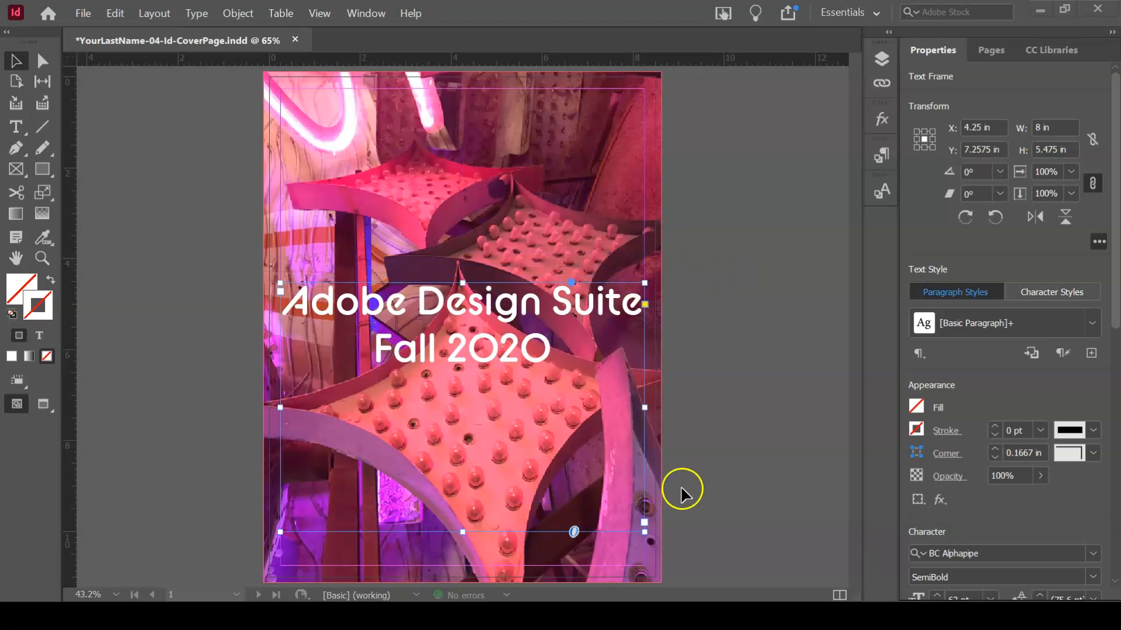
Step: Narrow the title text frame to about 3.75 in wide and move it into the upper-right corner of the page margins
drag(645, 283, 450, 284)
drag(390, 393, 581, 258)
drag(571, 369, 577, 197)
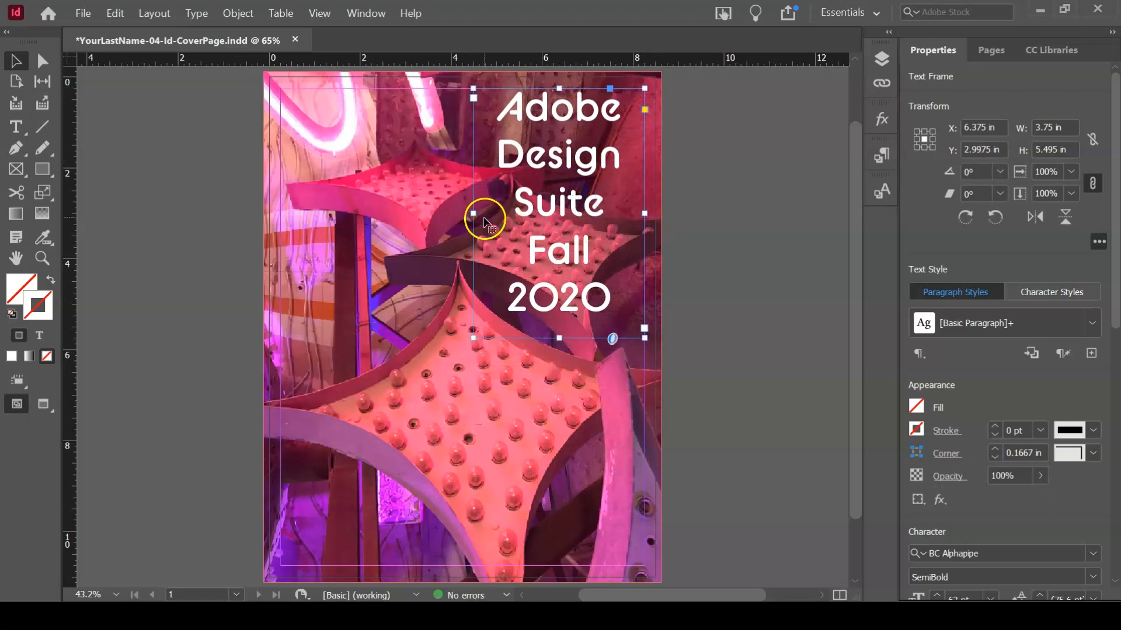
Step: Widen the title text frame leftward to about 8.14 in and right-align both title lines
drag(476, 213, 274, 188)
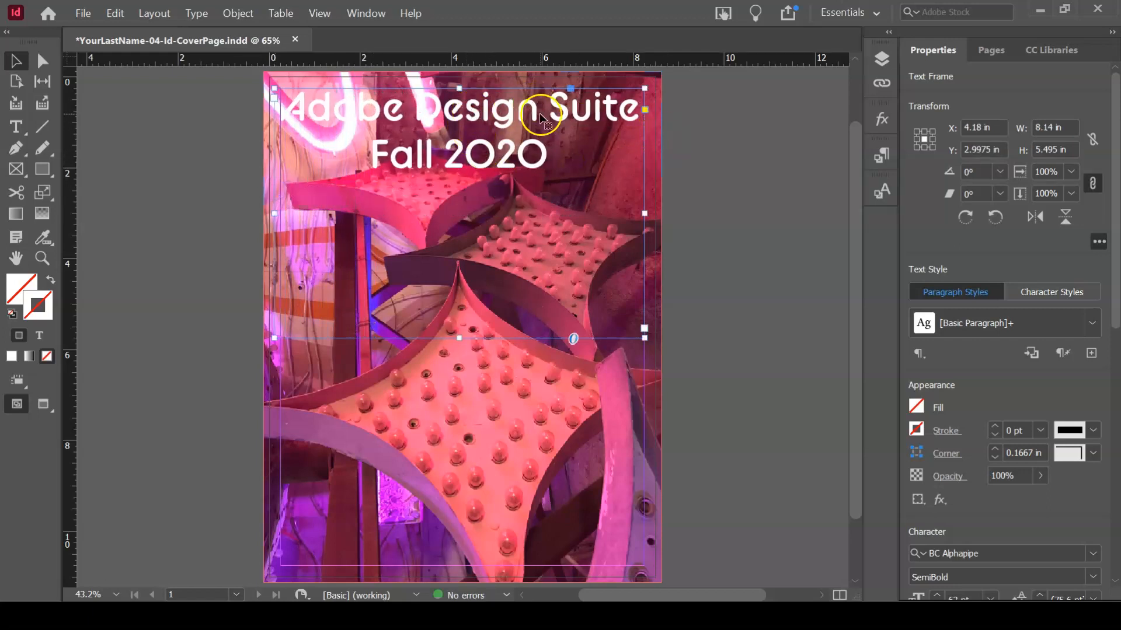
scroll(1038, 427, down, 3)
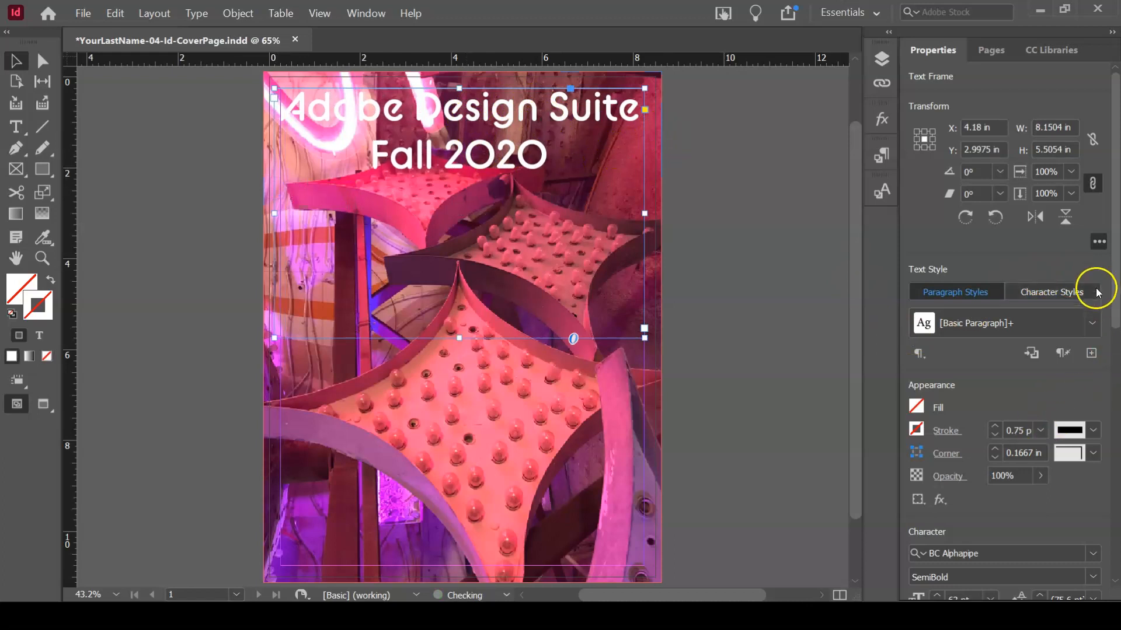
drag(1117, 287, 1117, 420)
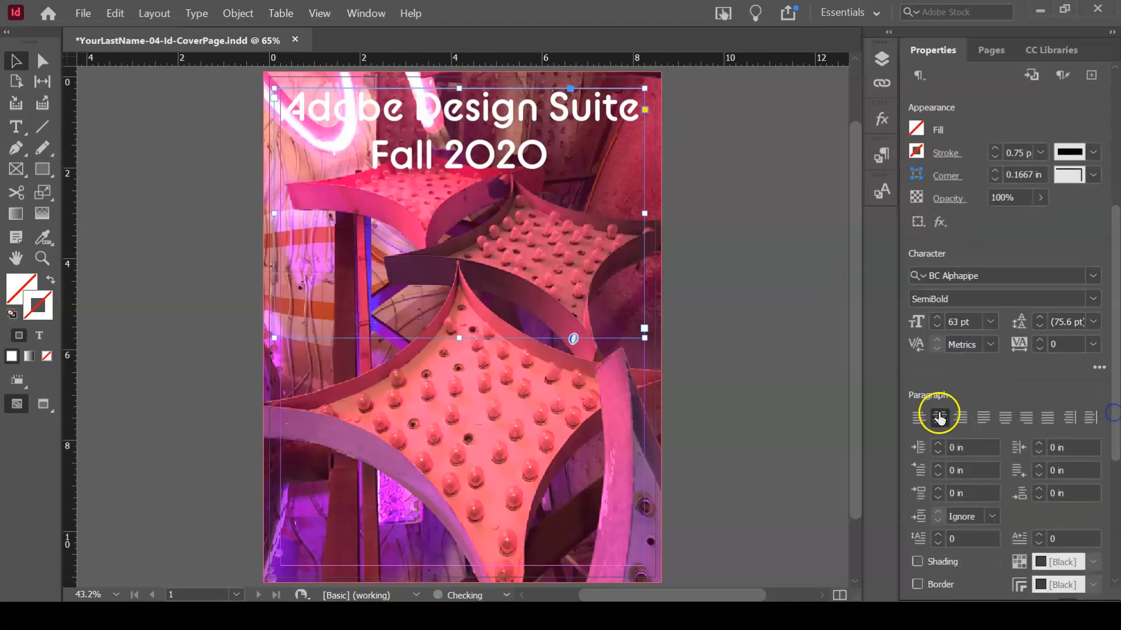
click(960, 418)
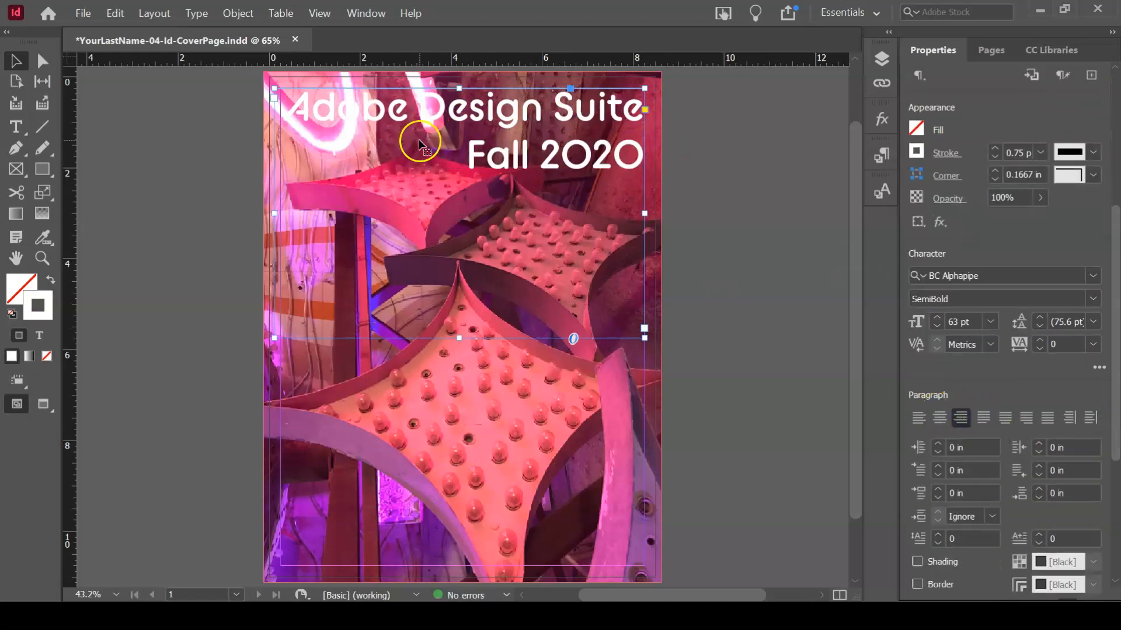
drag(456, 143, 457, 141)
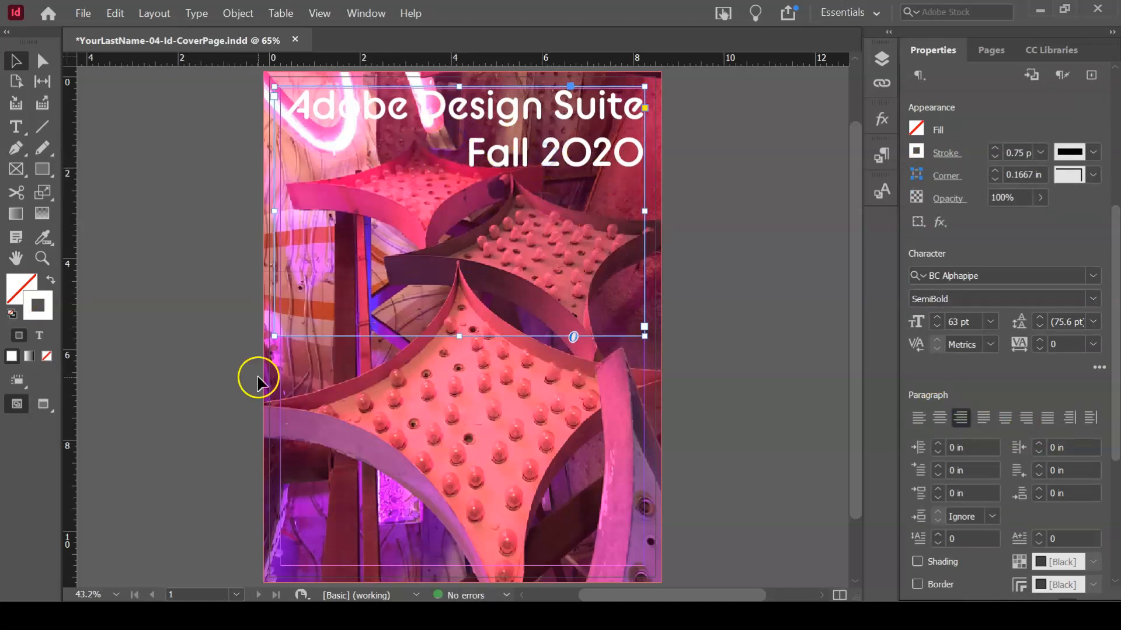
click(398, 299)
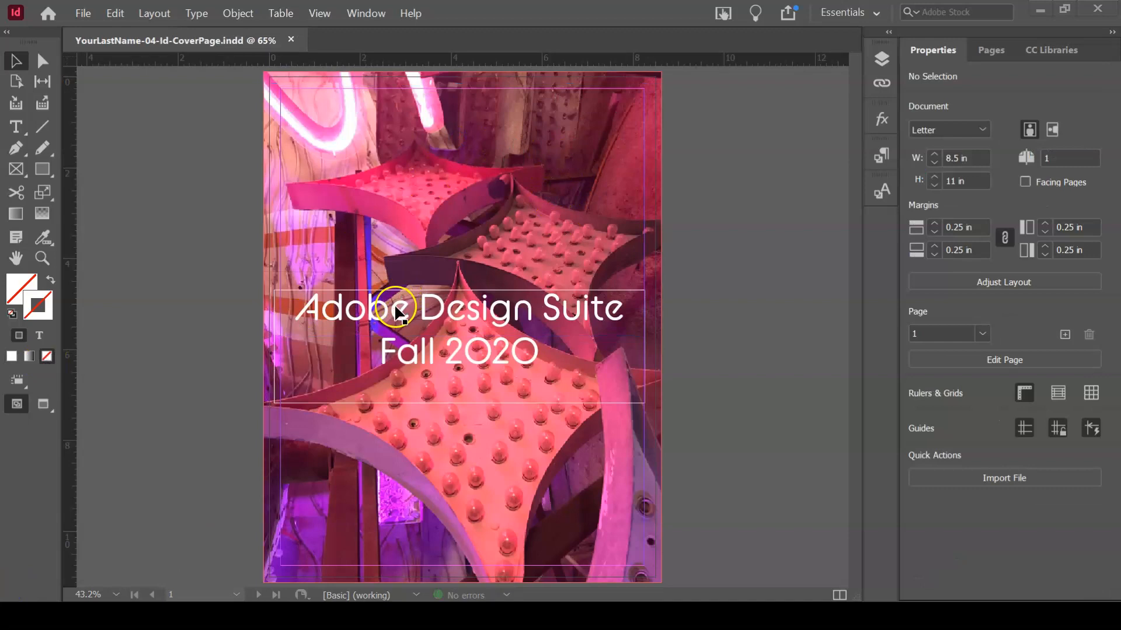
click(318, 152)
click(296, 329)
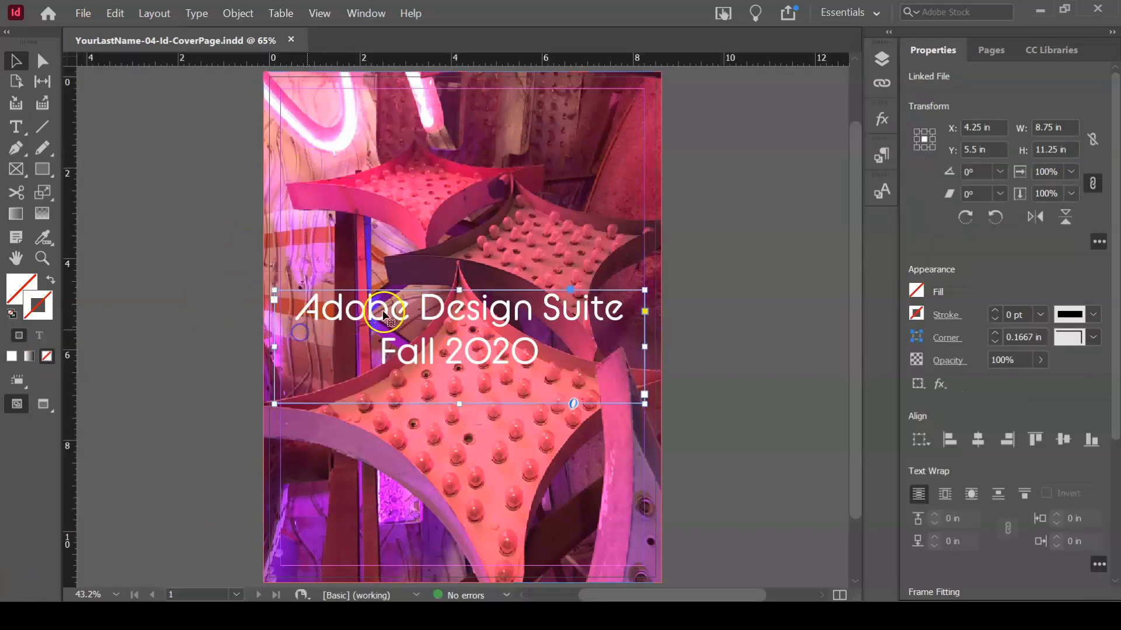
click(195, 171)
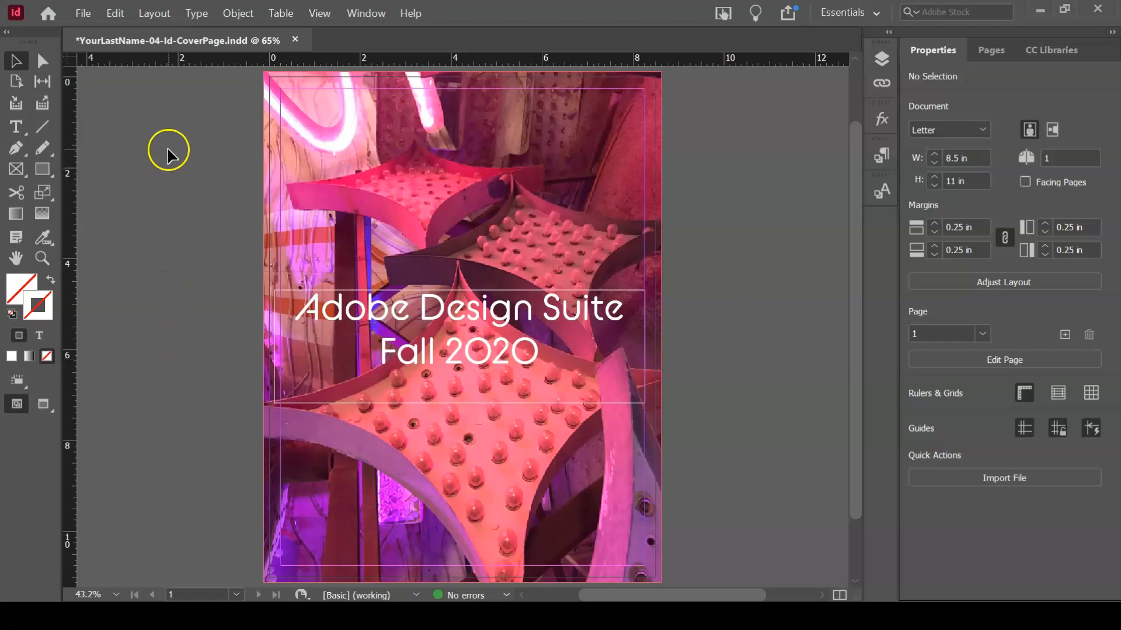
Step: Turn on Overprint Preview for the cover page and save the document
click(323, 15)
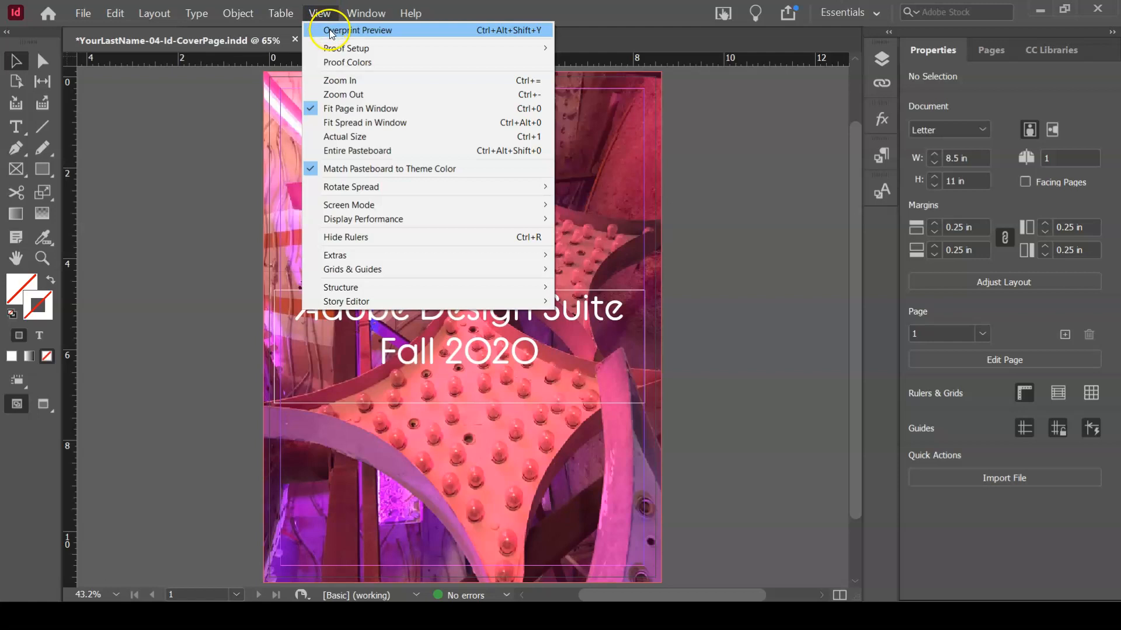
click(391, 33)
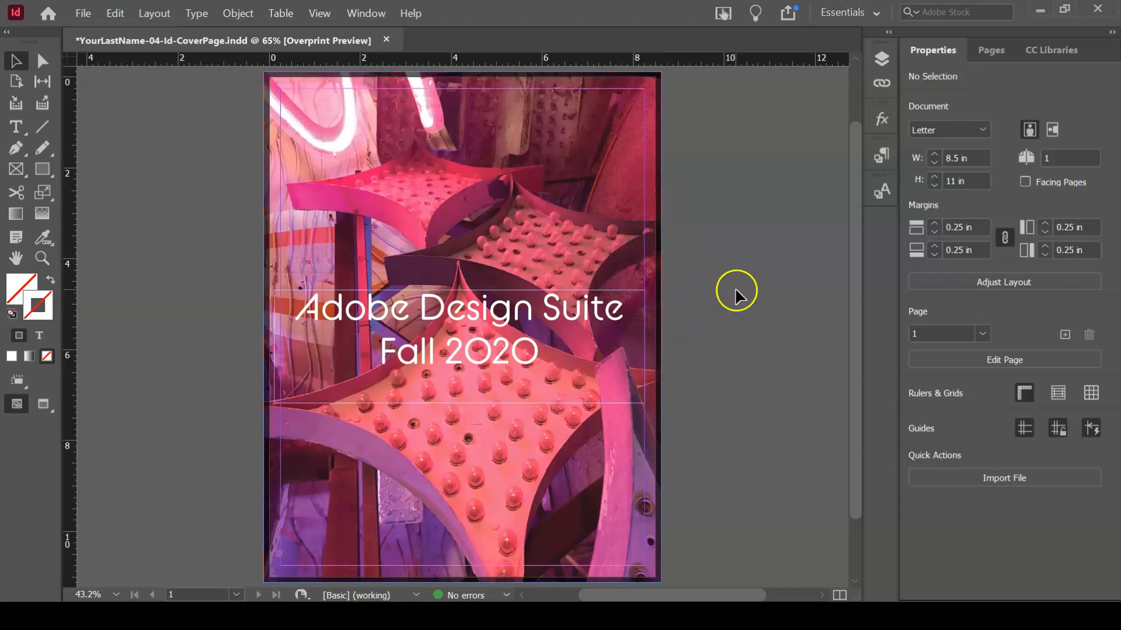
key(ctrl+s)
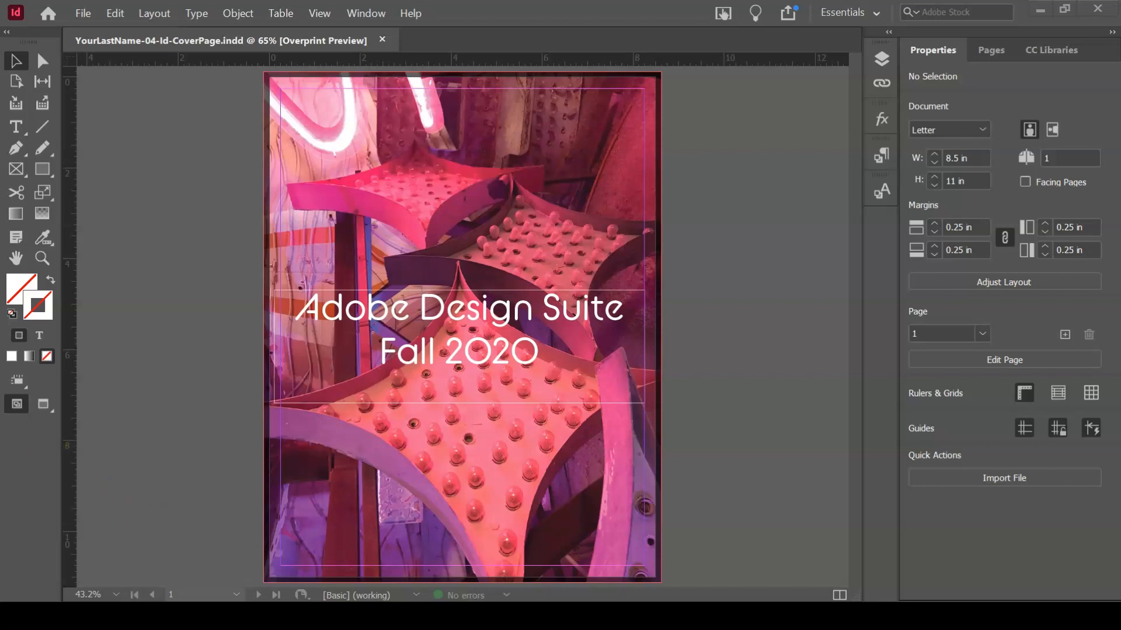
Step: Check the document's links for the source file path of the placed cover photo, and close the list
click(372, 13)
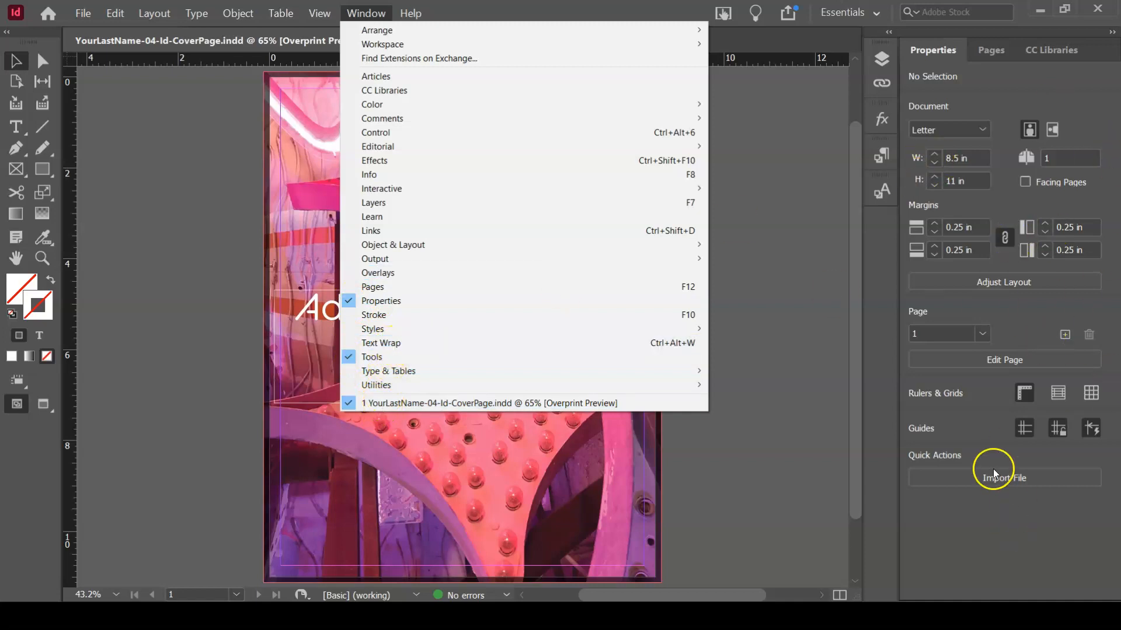
click(600, 231)
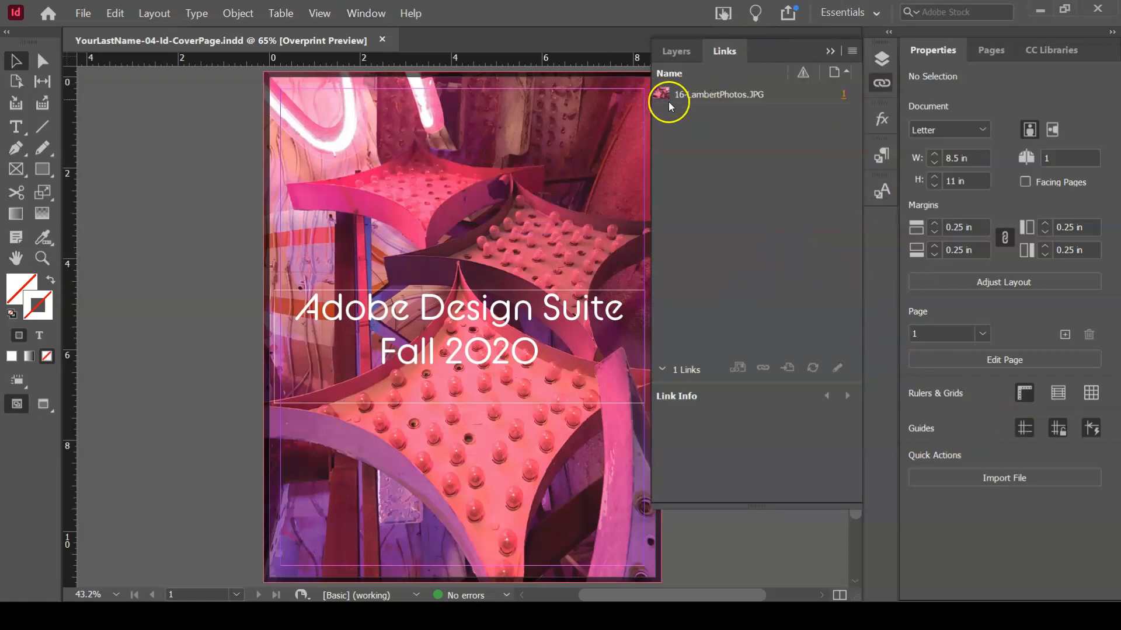
mouse_move(680, 101)
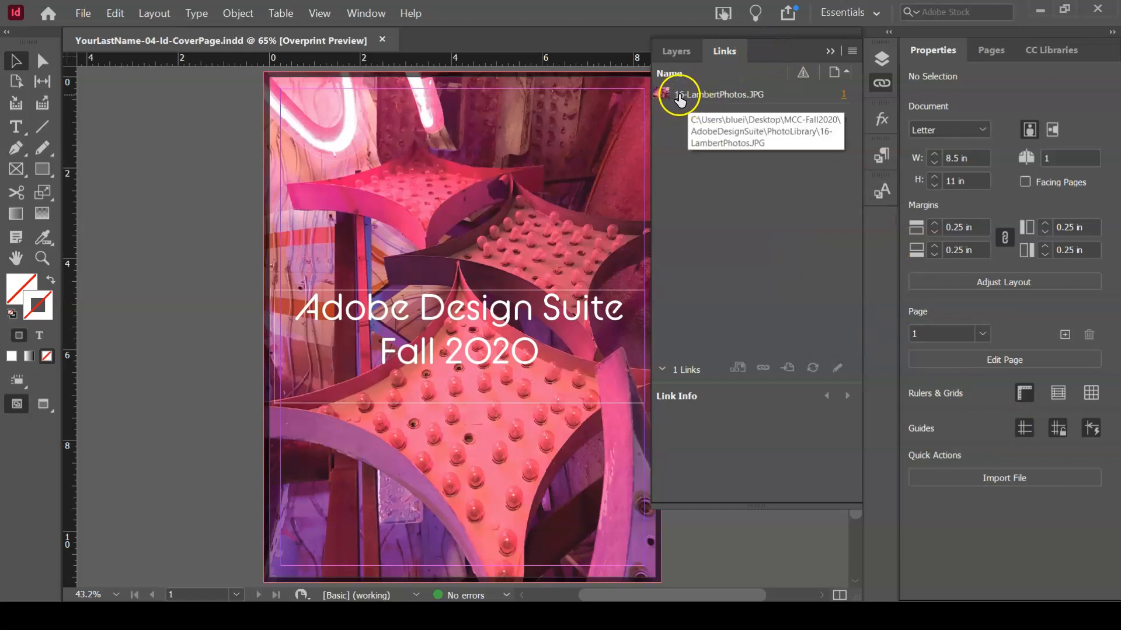
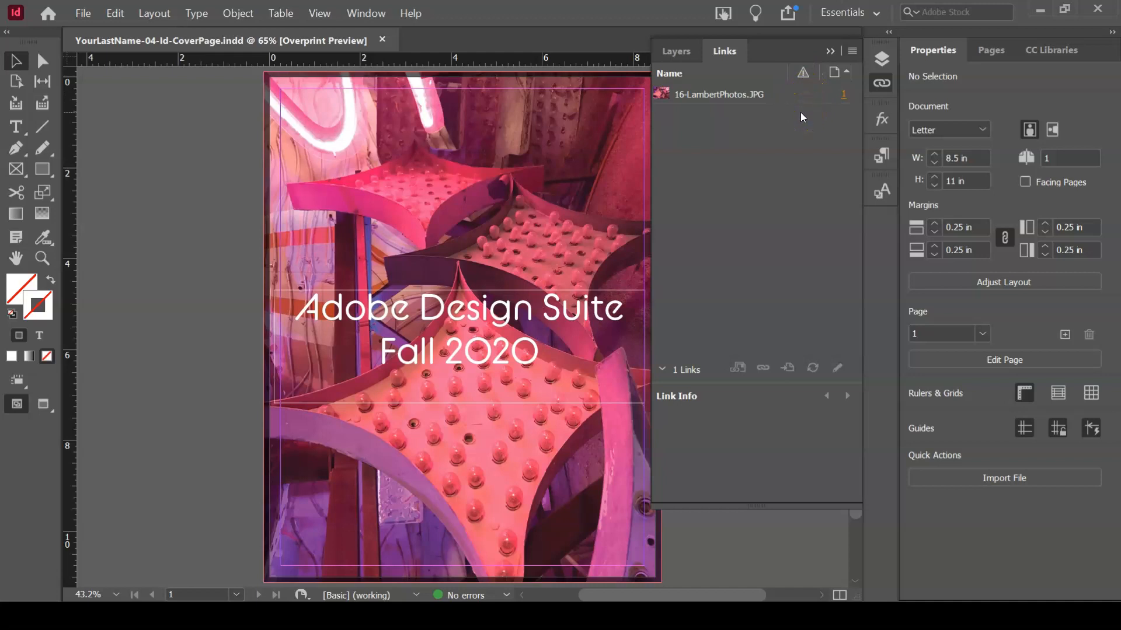
click(830, 52)
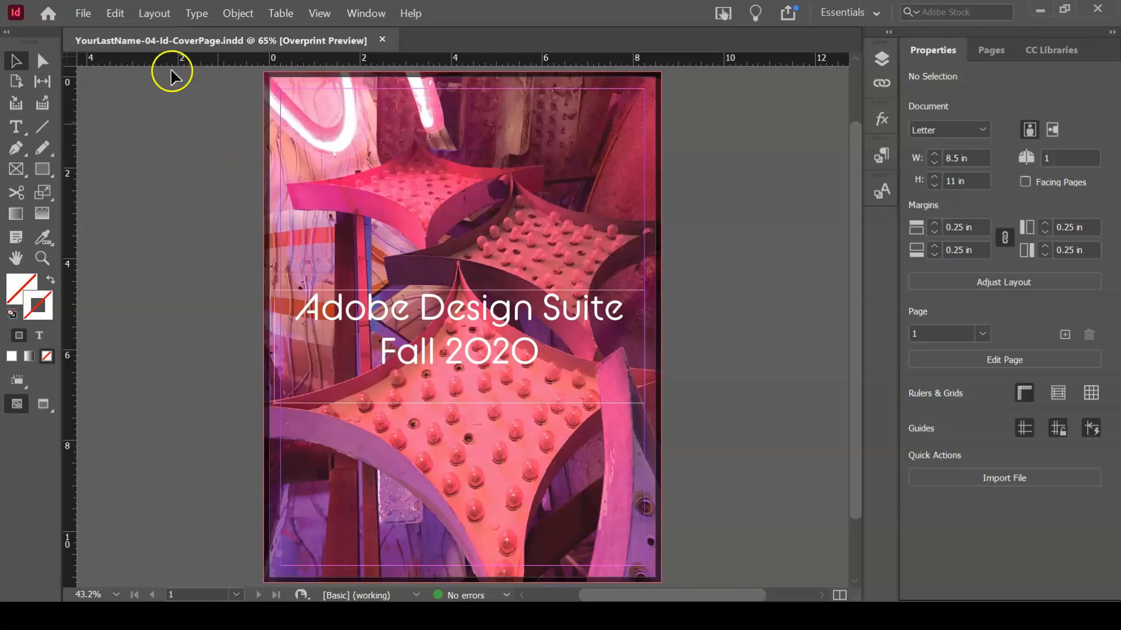
Step: Start packaging the cover page and review the package's summary, fonts, links and images, colors and inks, and external plug-ins
click(84, 13)
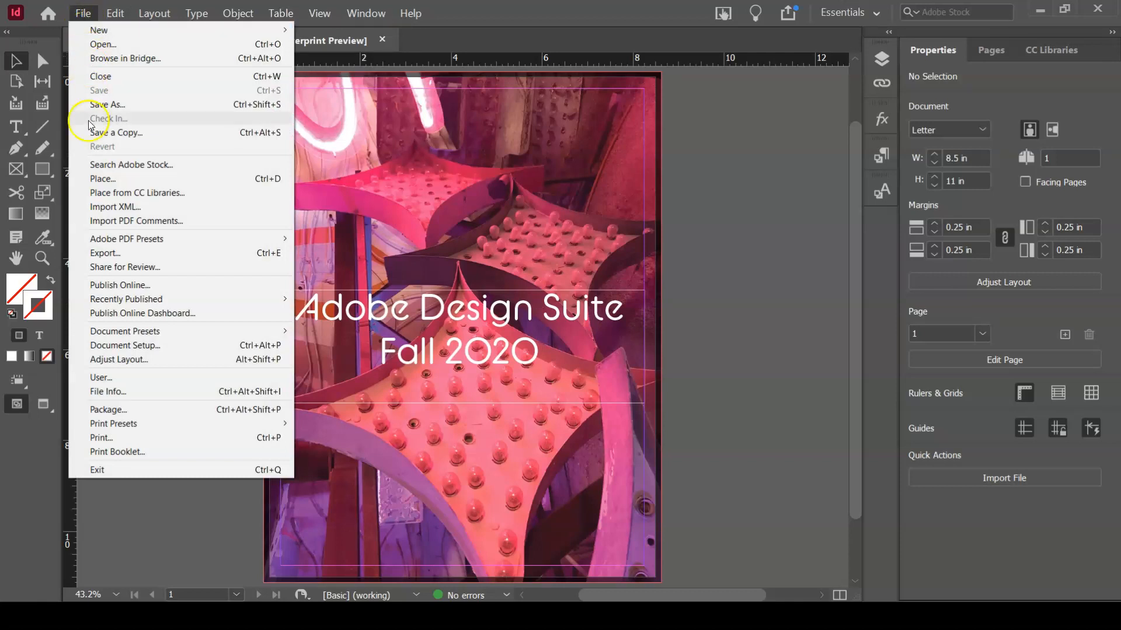
click(115, 410)
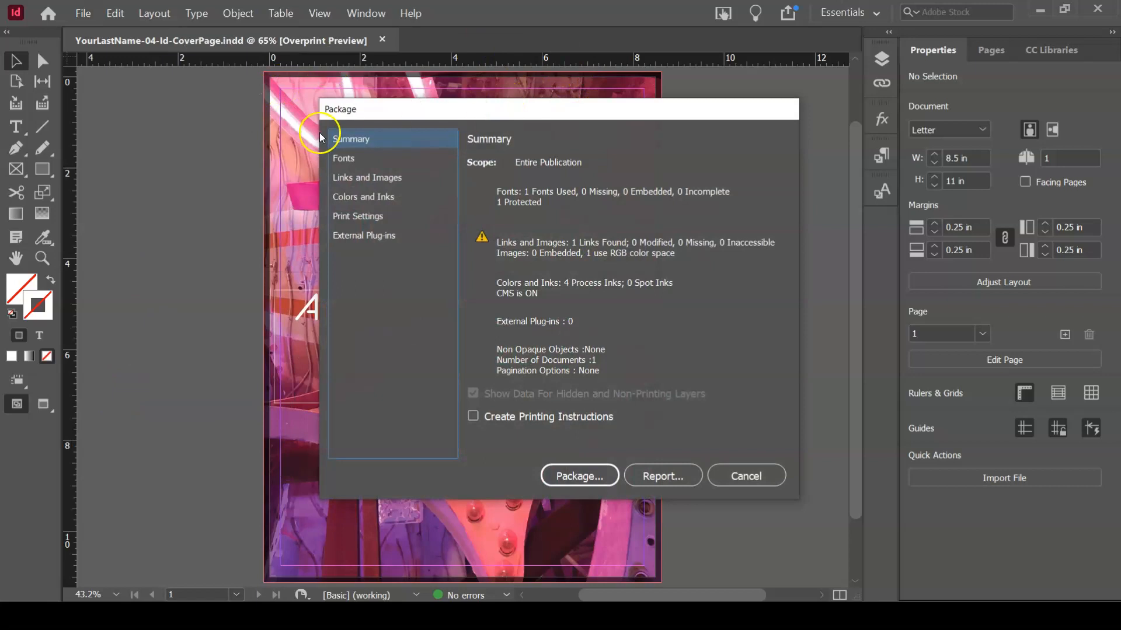
click(354, 159)
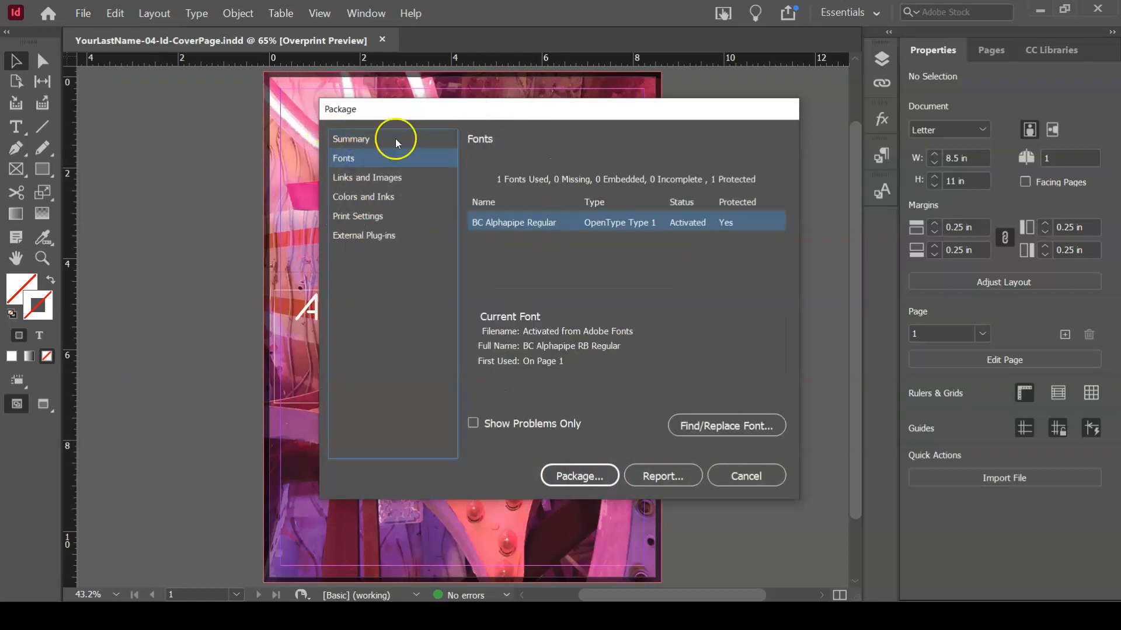
click(352, 143)
click(521, 163)
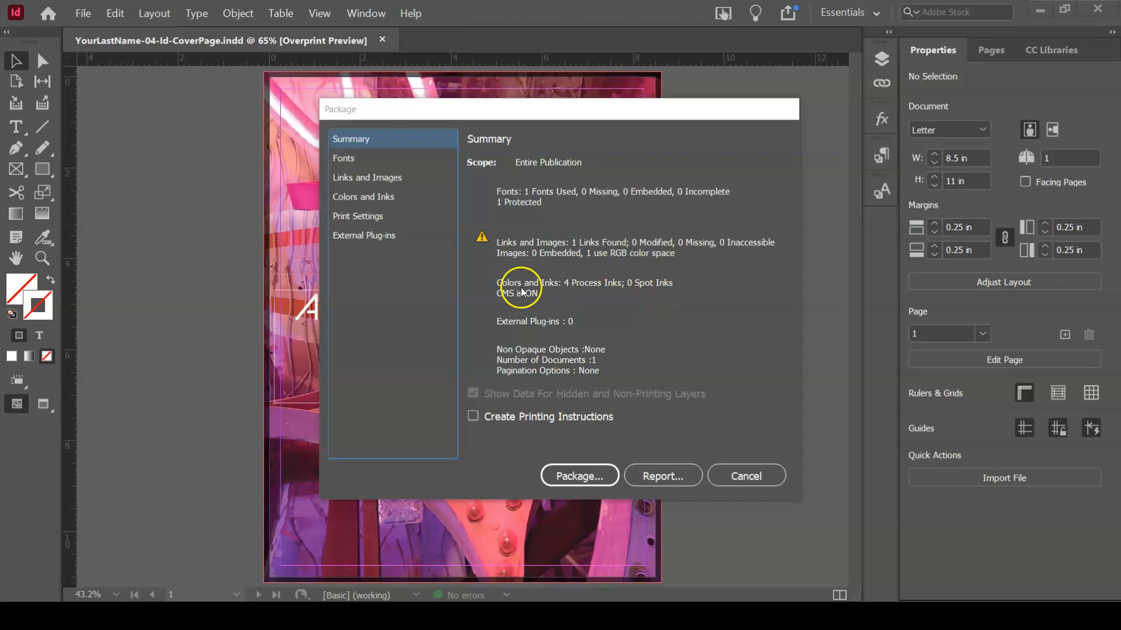
click(349, 161)
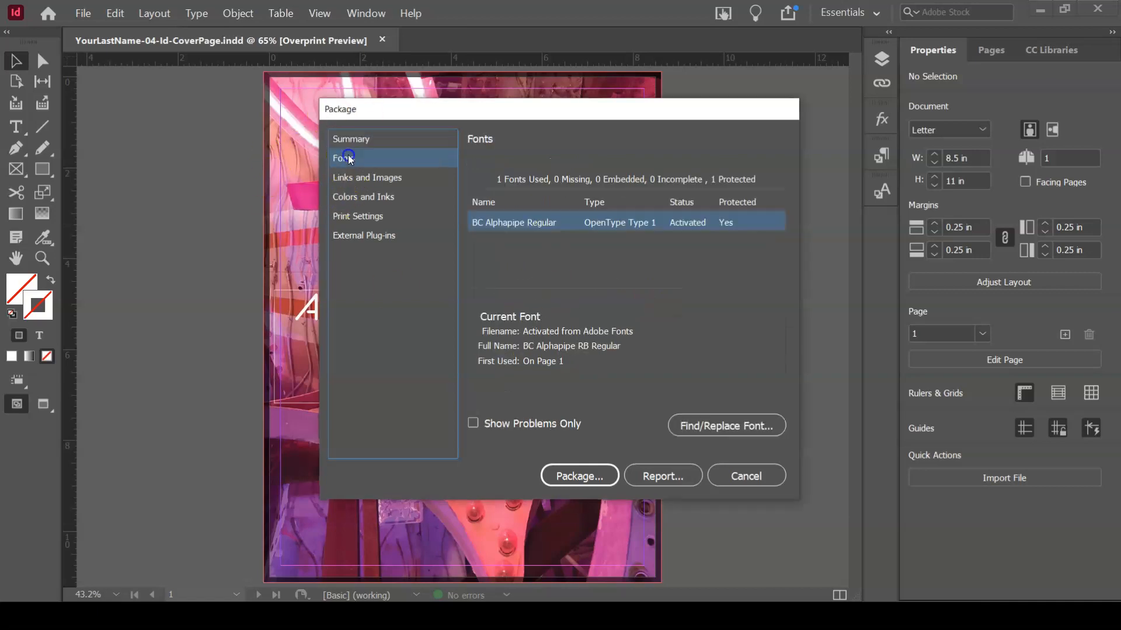
click(348, 175)
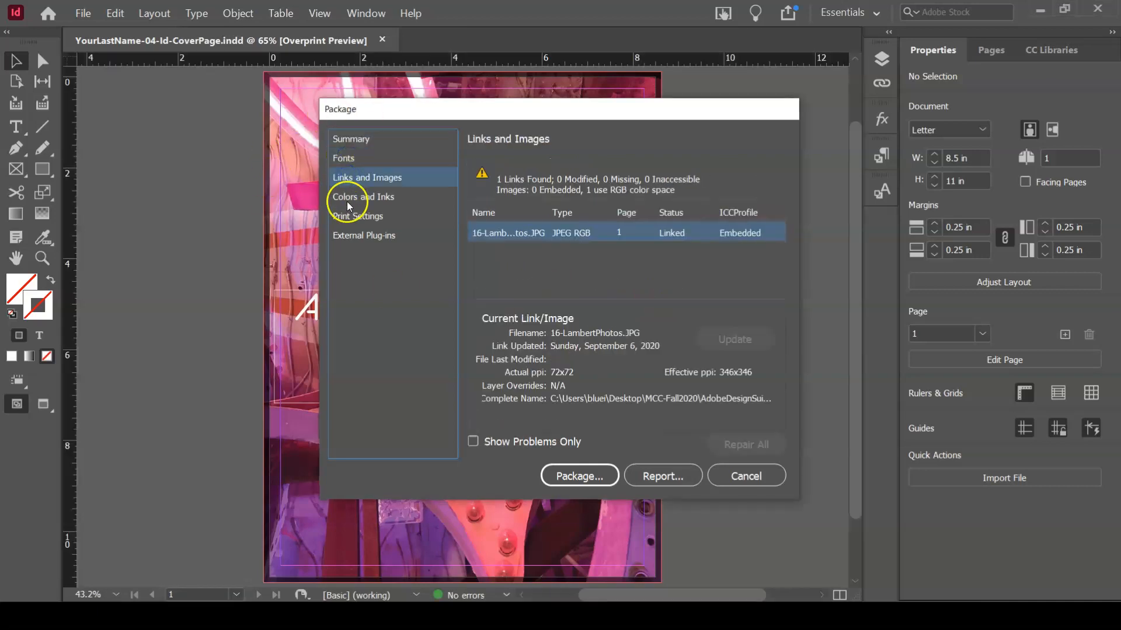
click(346, 159)
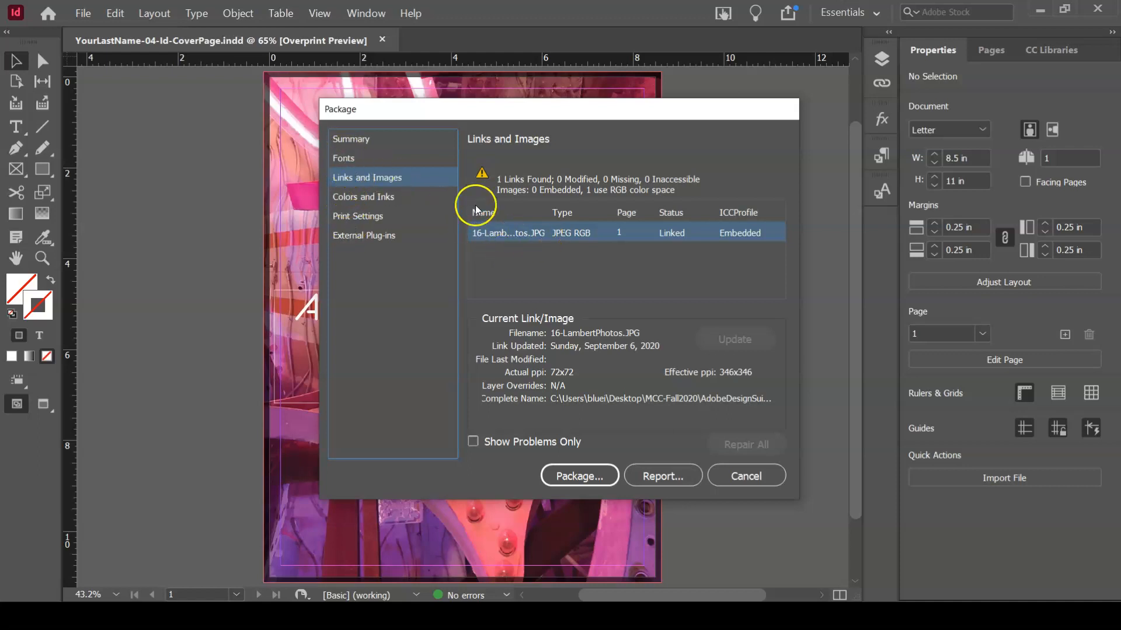
click(359, 159)
click(363, 207)
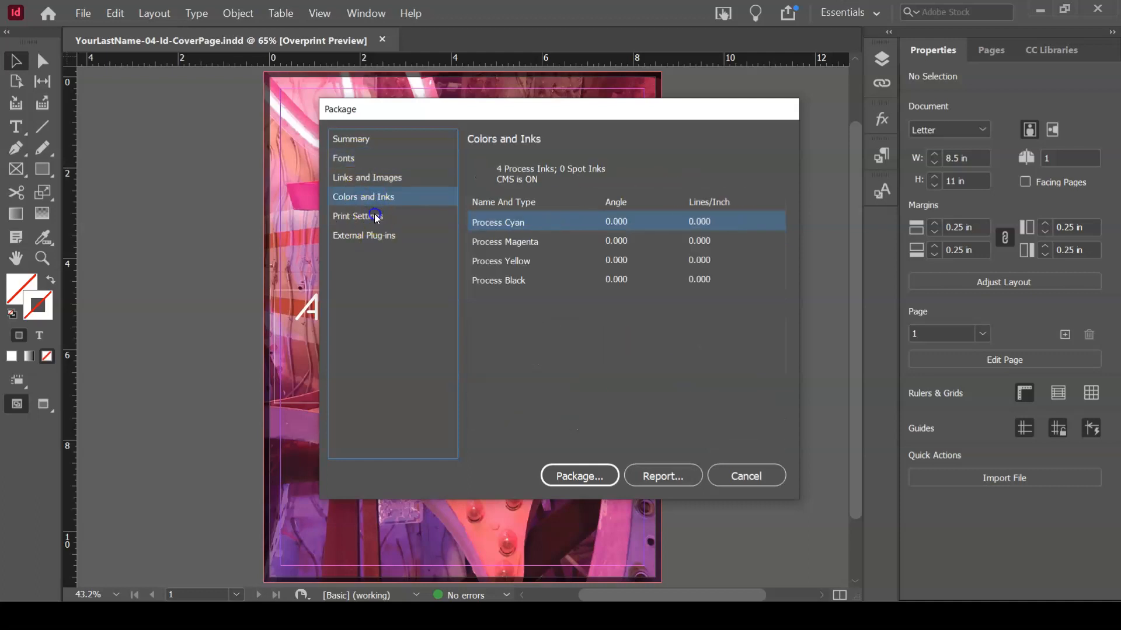
click(375, 234)
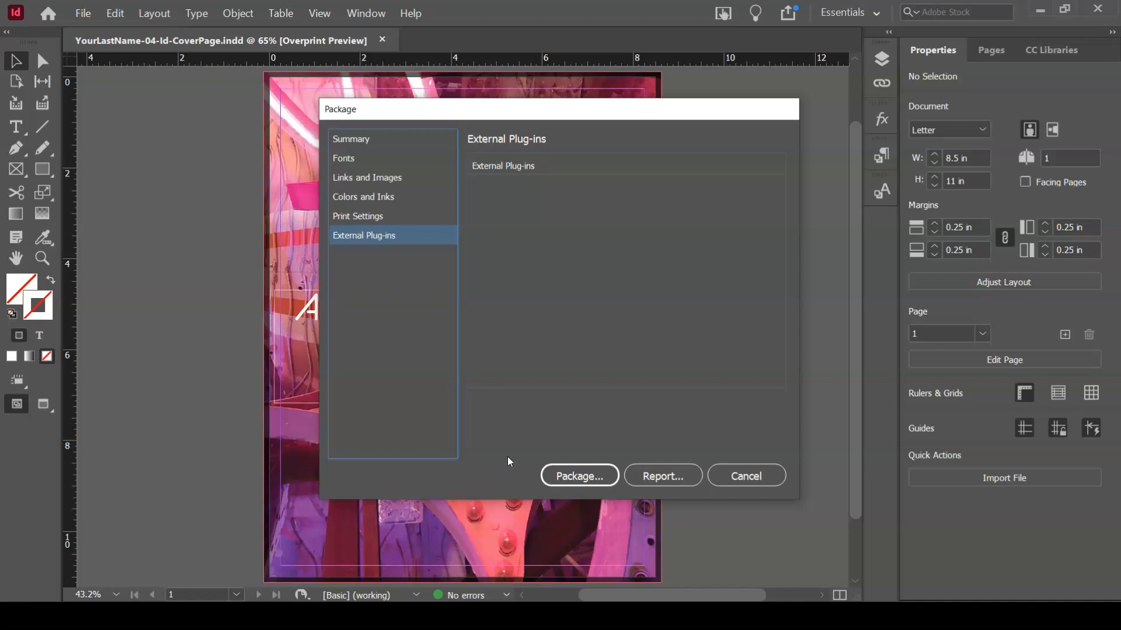
Step: Package the document into AdobeDesignSuite > Lab04-Id-CoverPage, including IDML and a print PDF with the High Quality Print preset
click(579, 475)
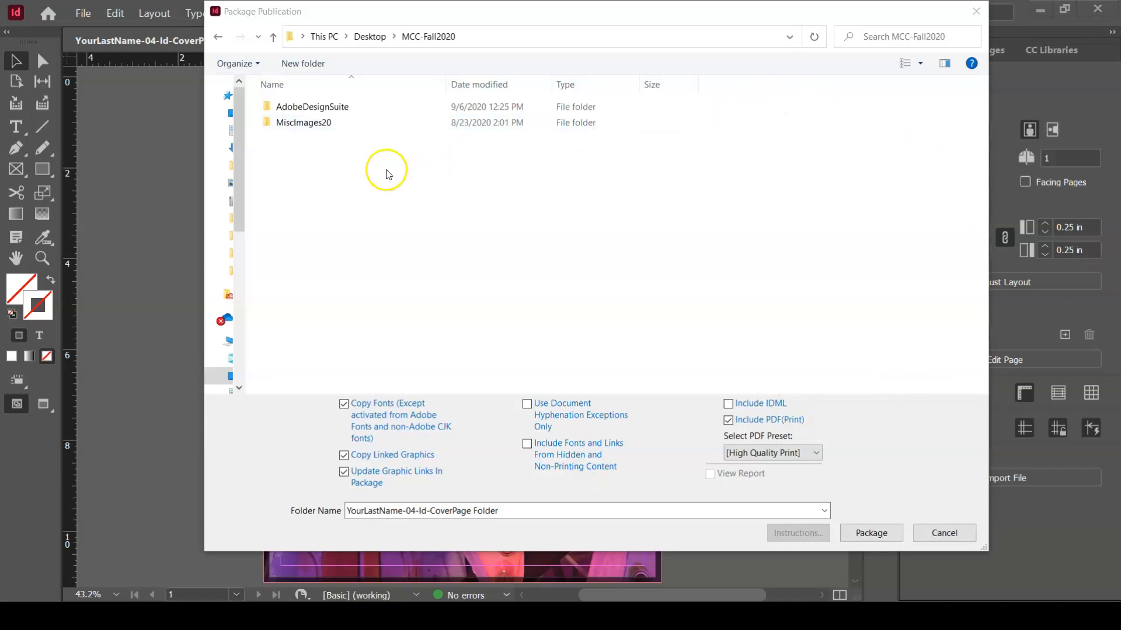
double_click(328, 107)
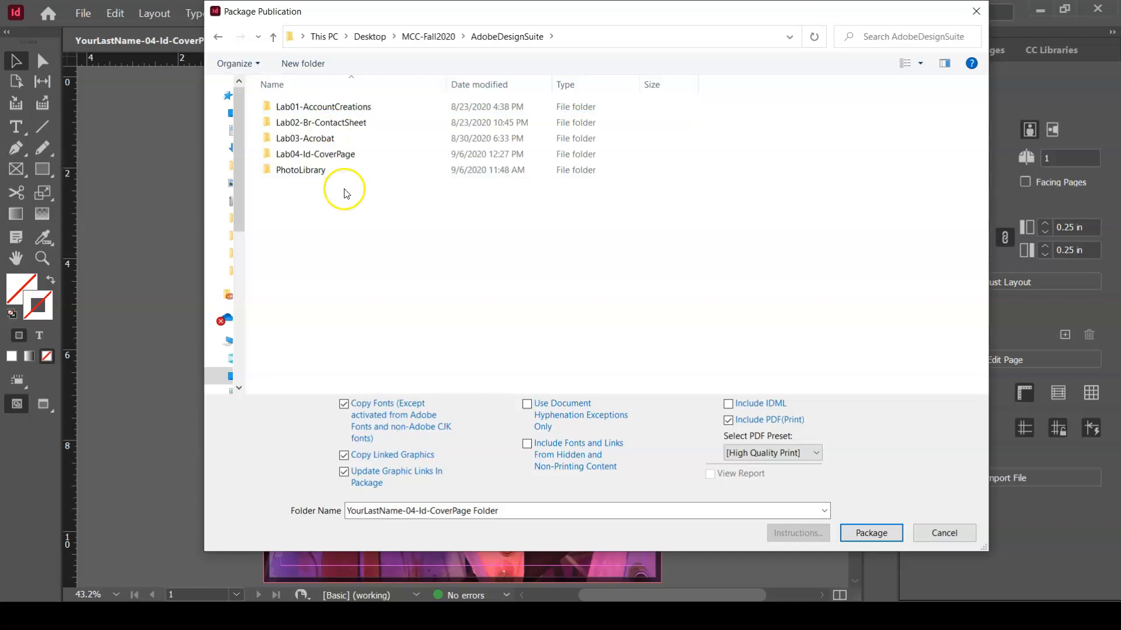
click(286, 157)
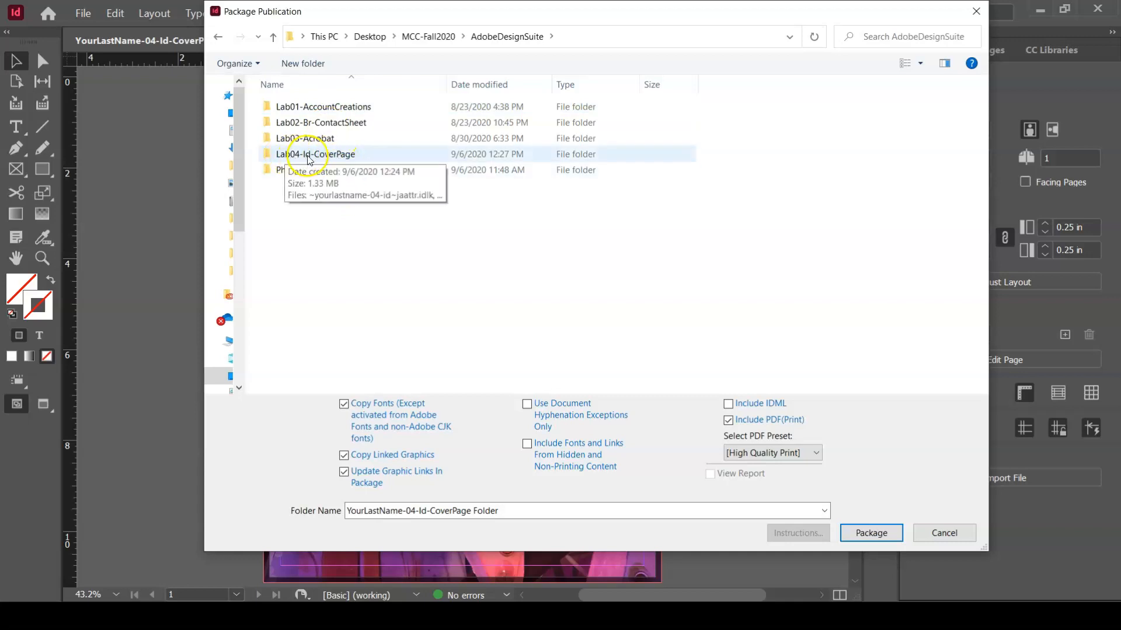
double_click(336, 156)
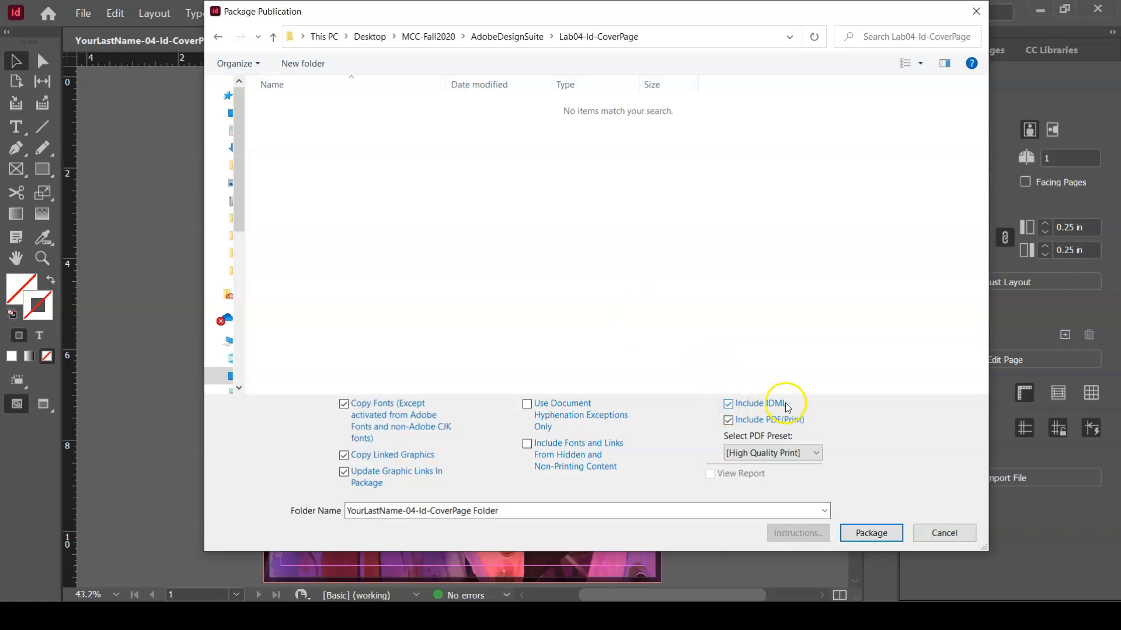
click(729, 420)
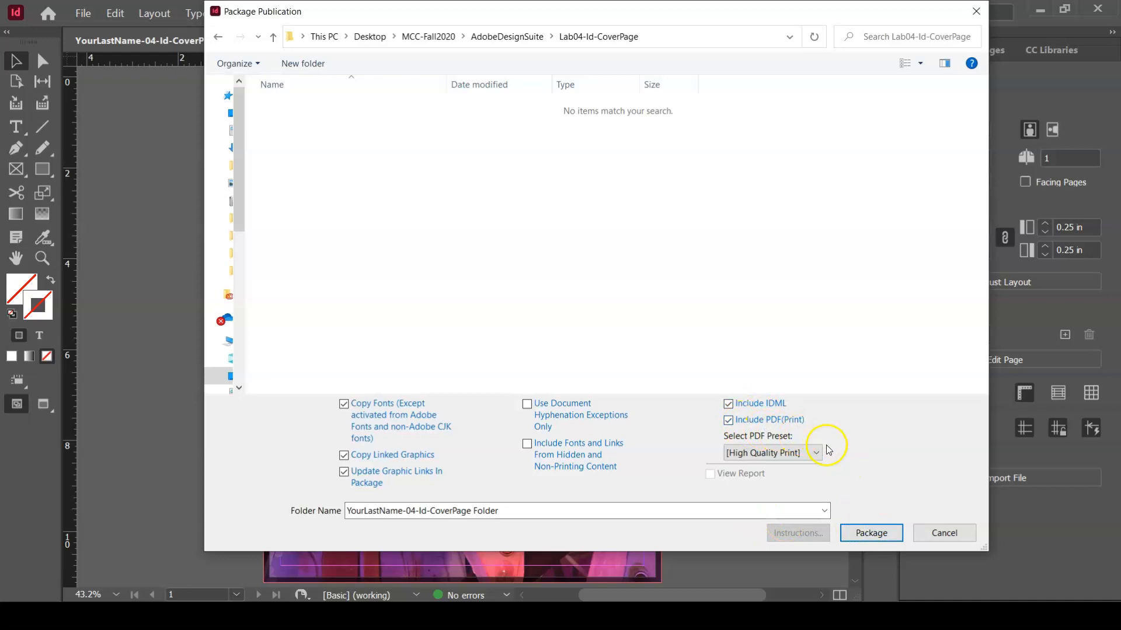
click(877, 534)
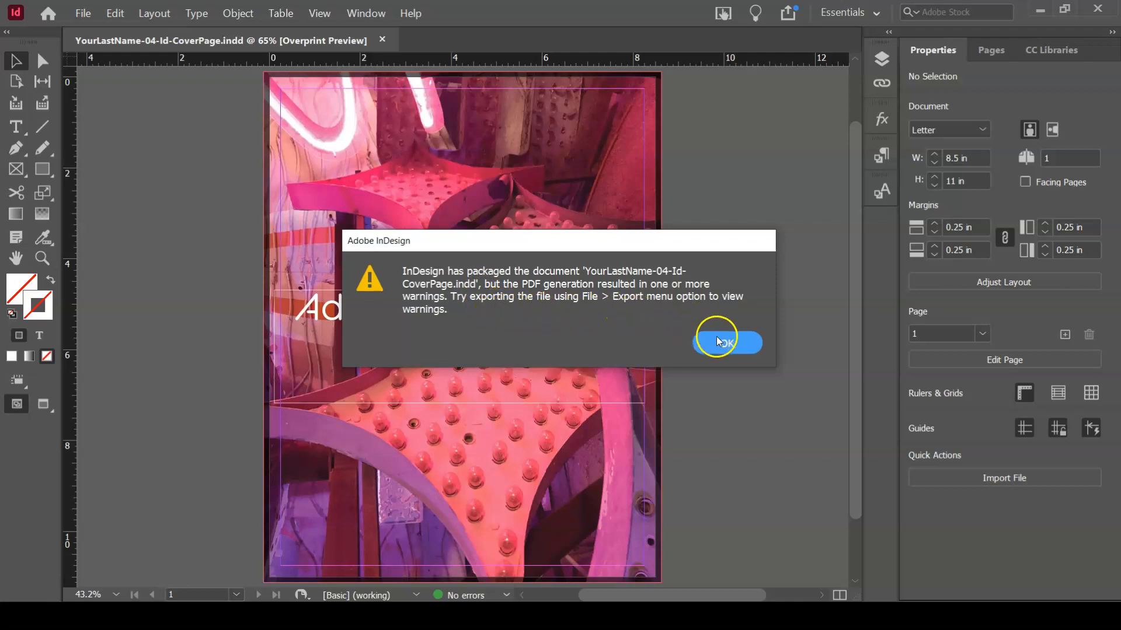
click(740, 343)
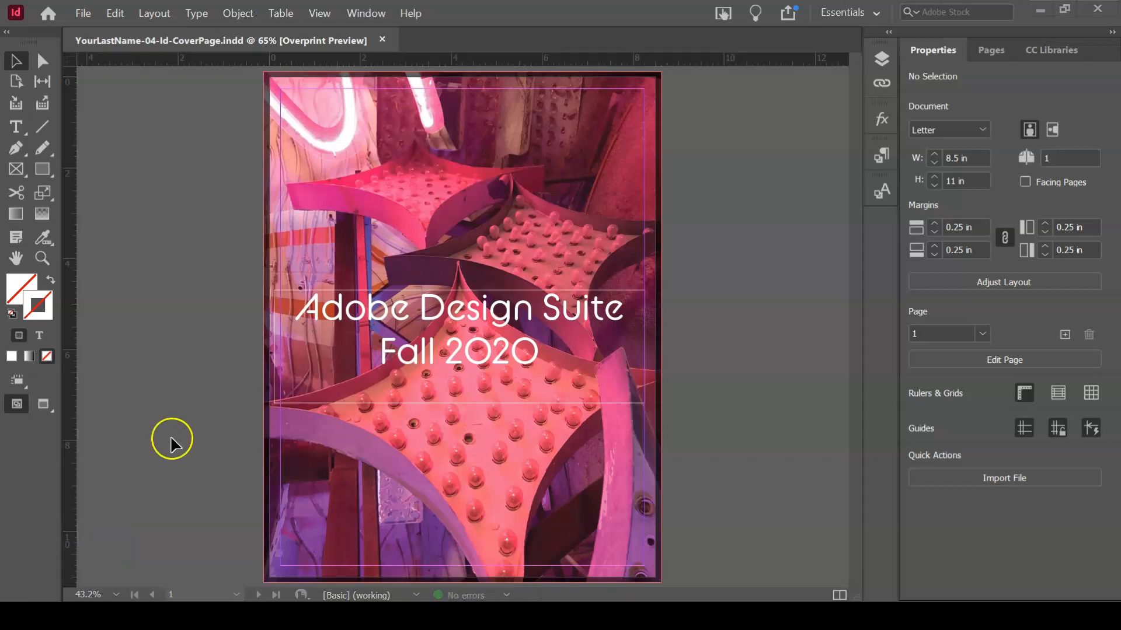
Step: Check the AdobeDesignSuite > Lab04-Id-CoverPage folder in File Explorer, and close the cover page document in InDesign
mouse_move(447, 615)
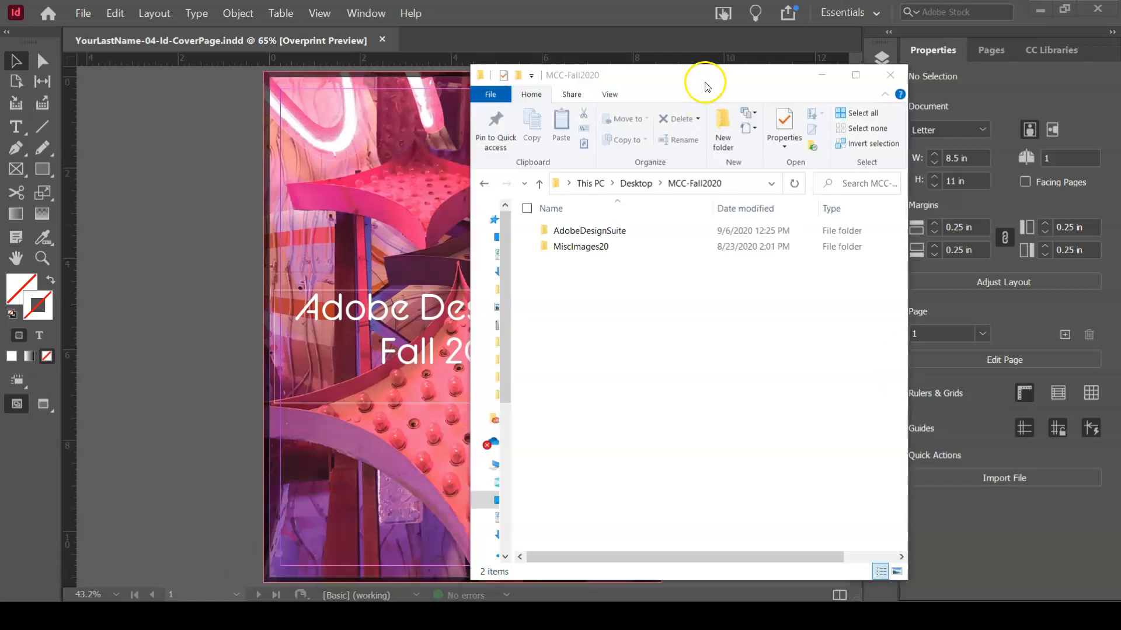
drag(702, 81, 570, 84)
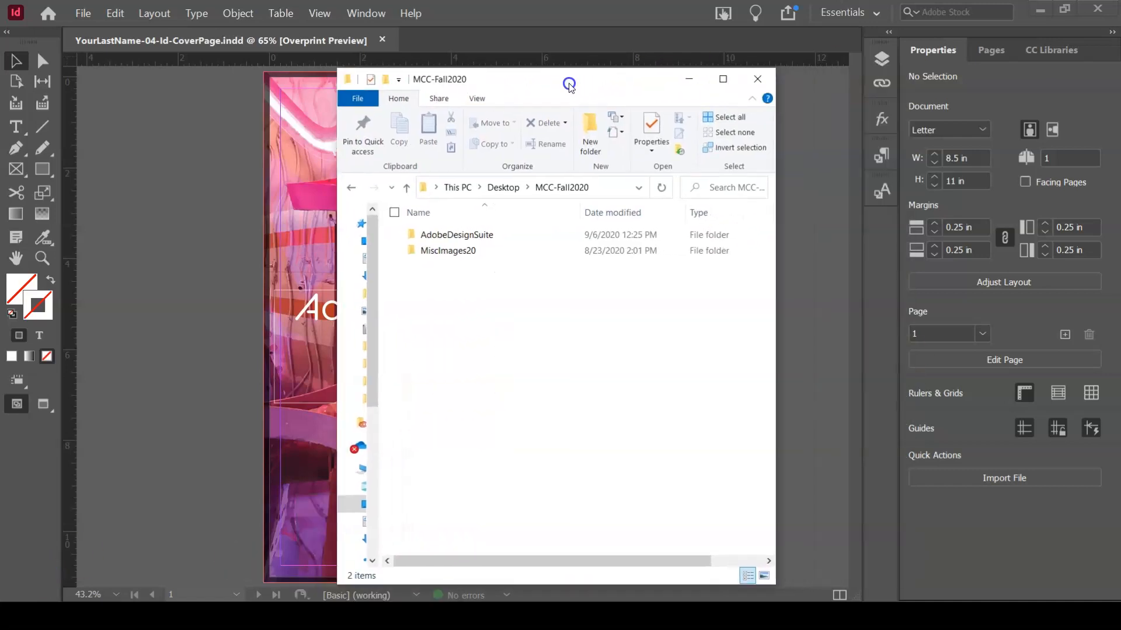
double_click(453, 235)
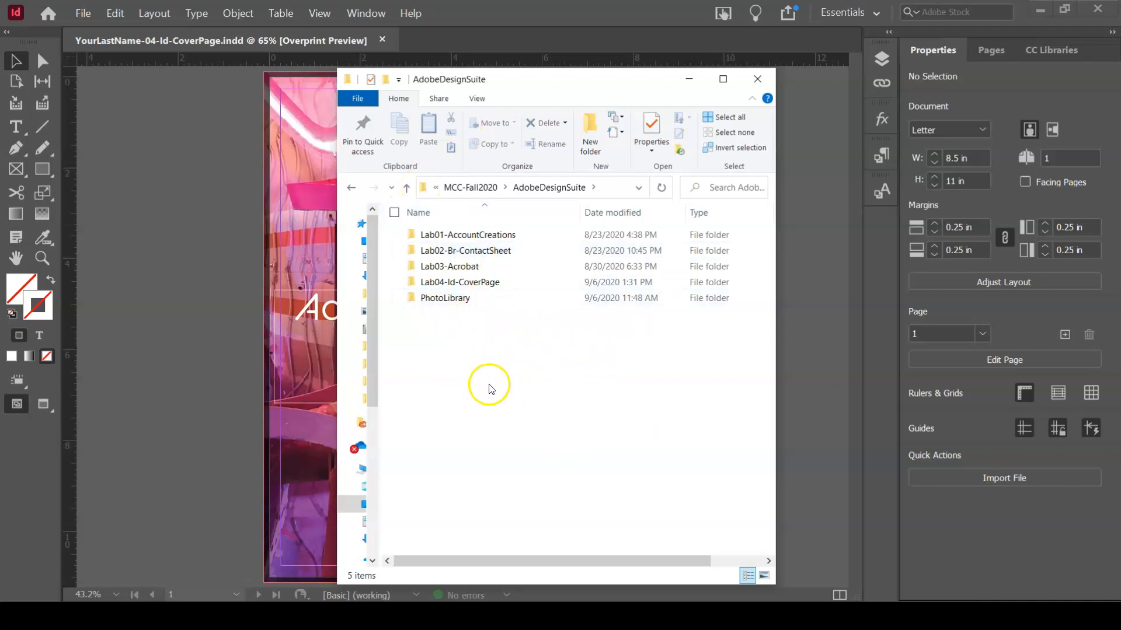
double_click(477, 284)
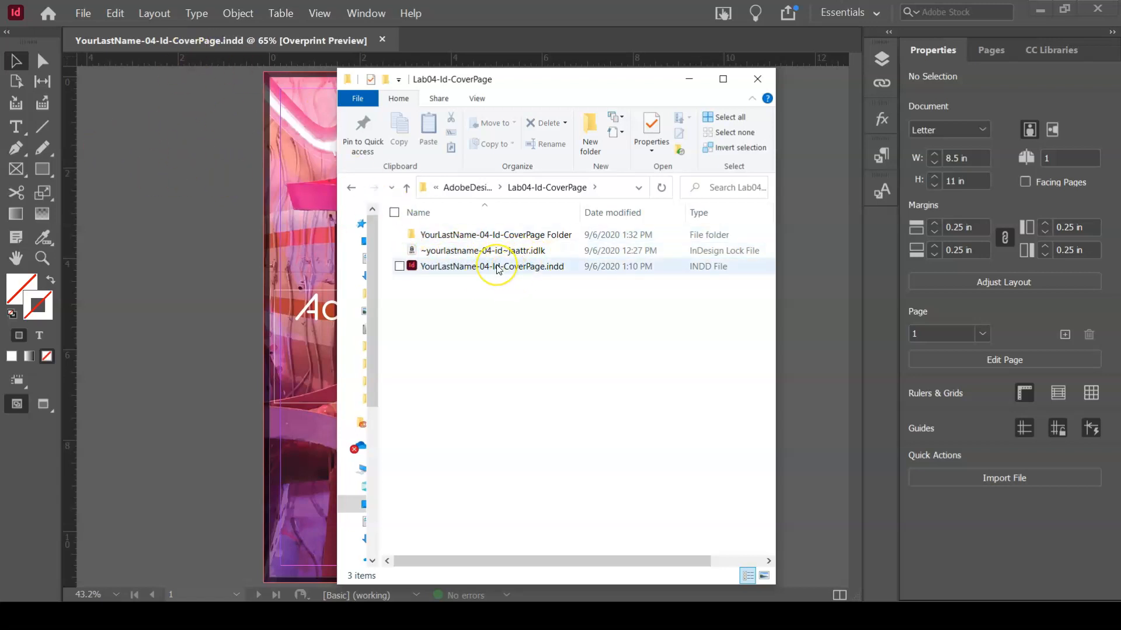
click(153, 131)
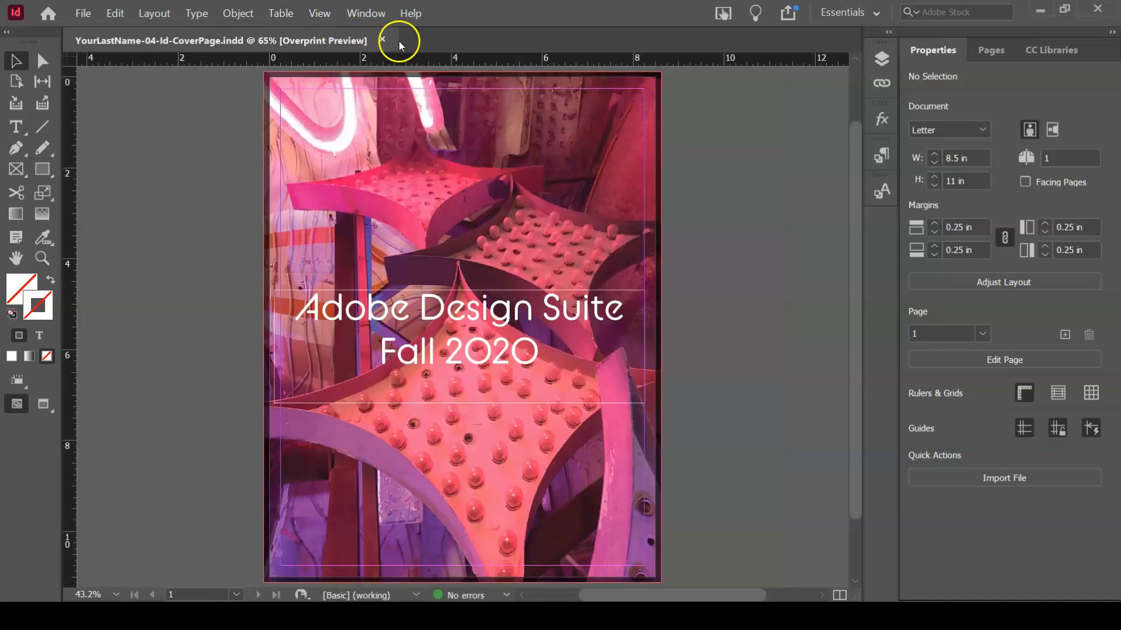
click(381, 40)
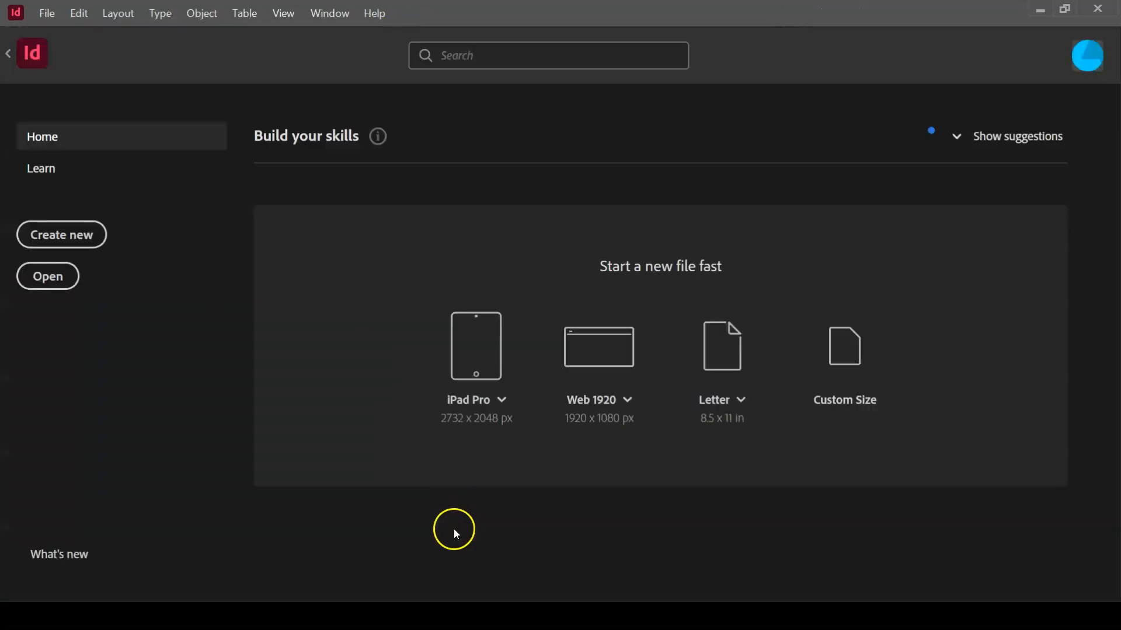
Step: Switch to File Explorer and check the contents of YourLastName-04-Id-CoverPage Folder and its Links subfolder
click(457, 616)
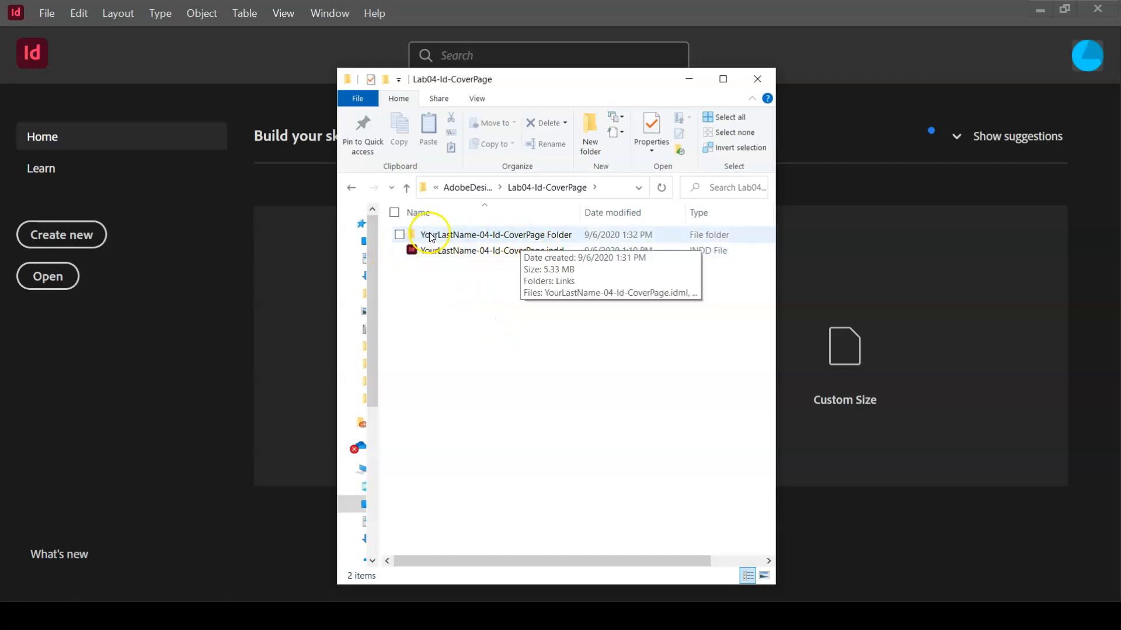
double_click(495, 235)
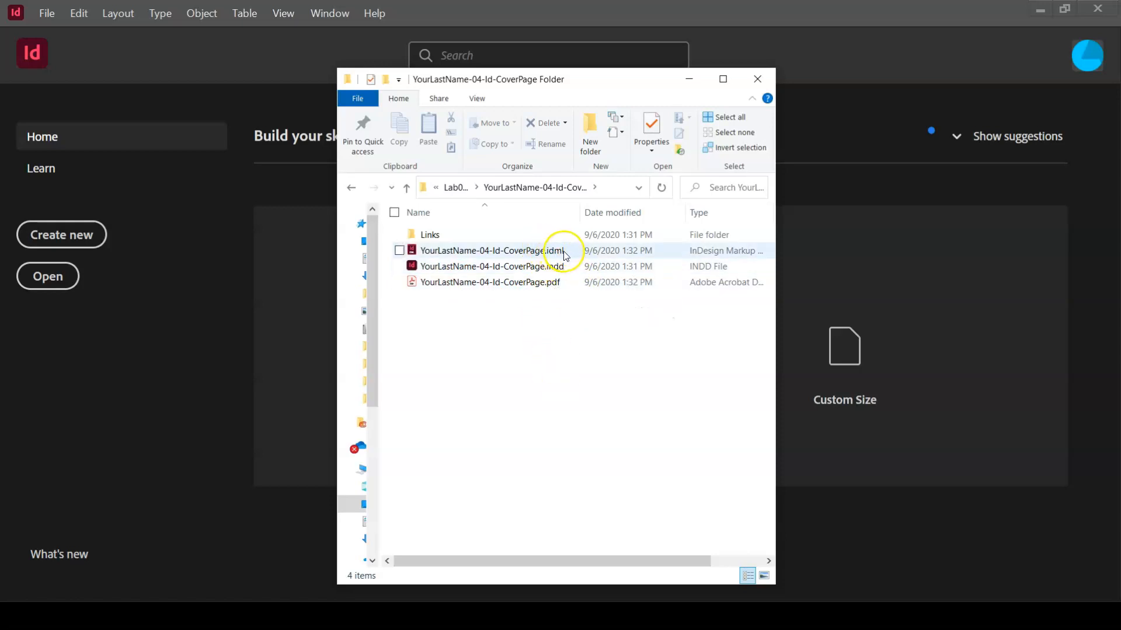
double_click(428, 235)
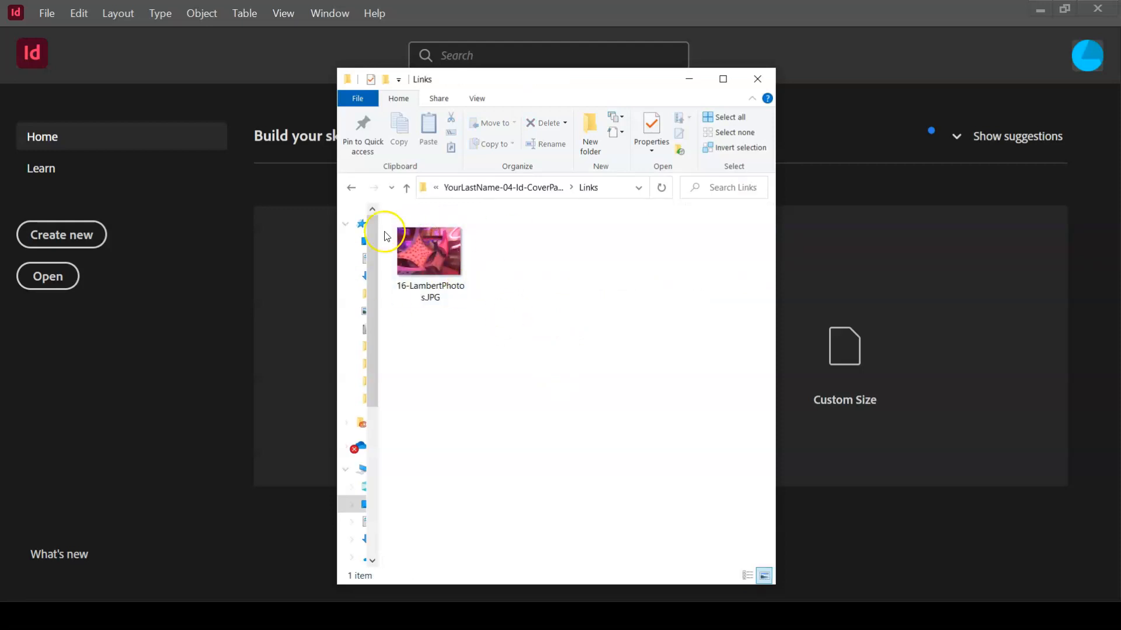
mouse_move(436, 265)
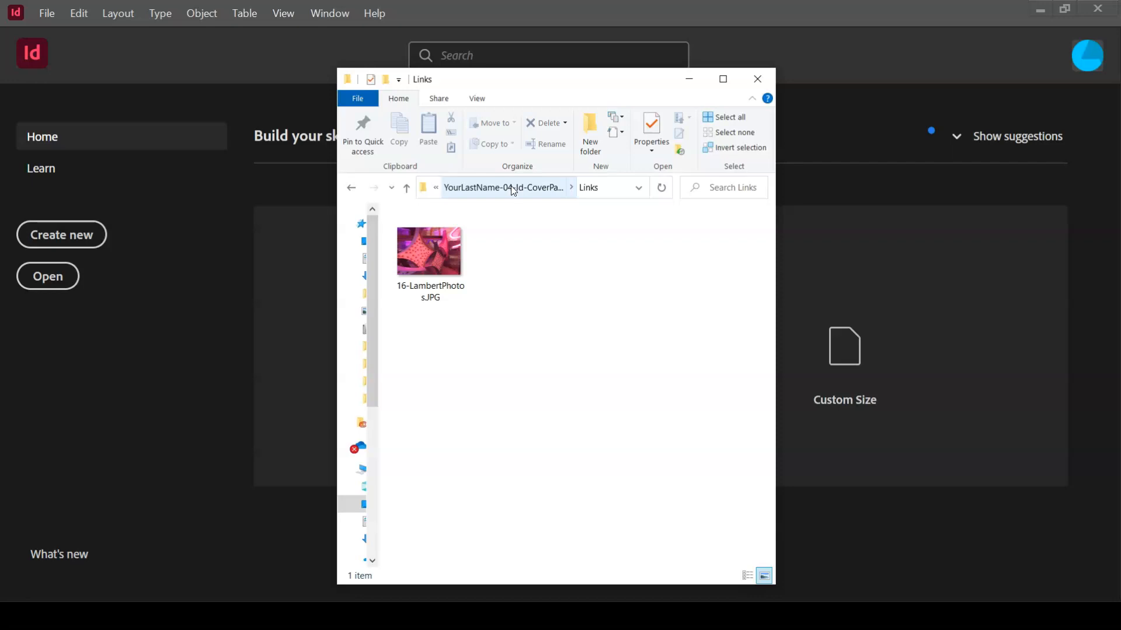
click(351, 188)
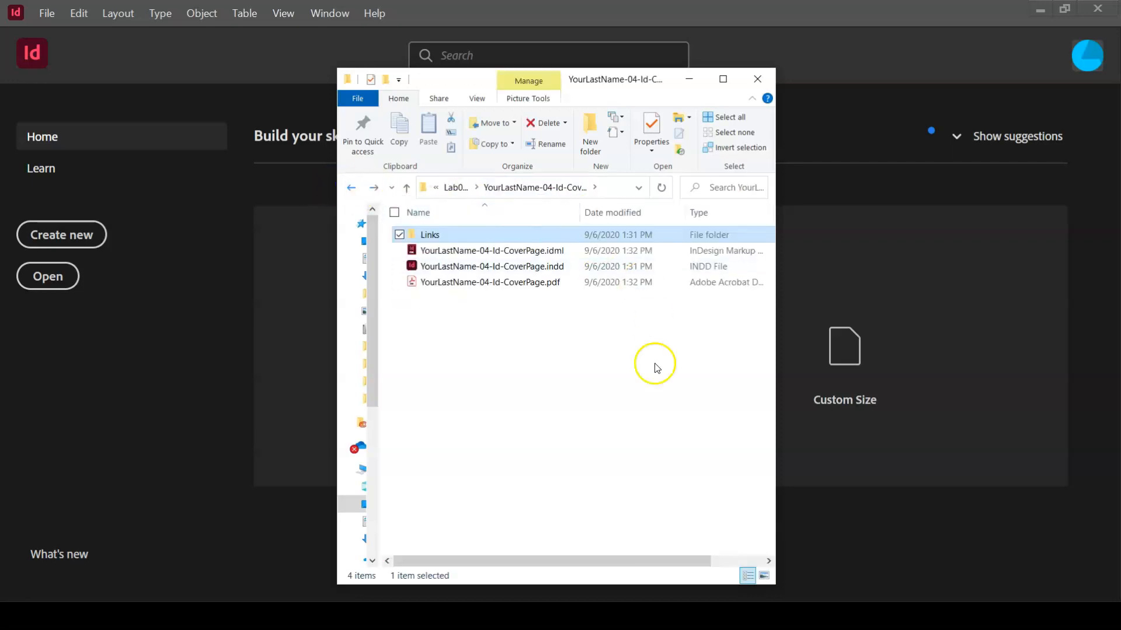
Step: Open the packaged YourLastName-04-Id-CoverPage.pdf in Acrobat, examine the whole page in an enlarged window, and close the PDF
double_click(461, 283)
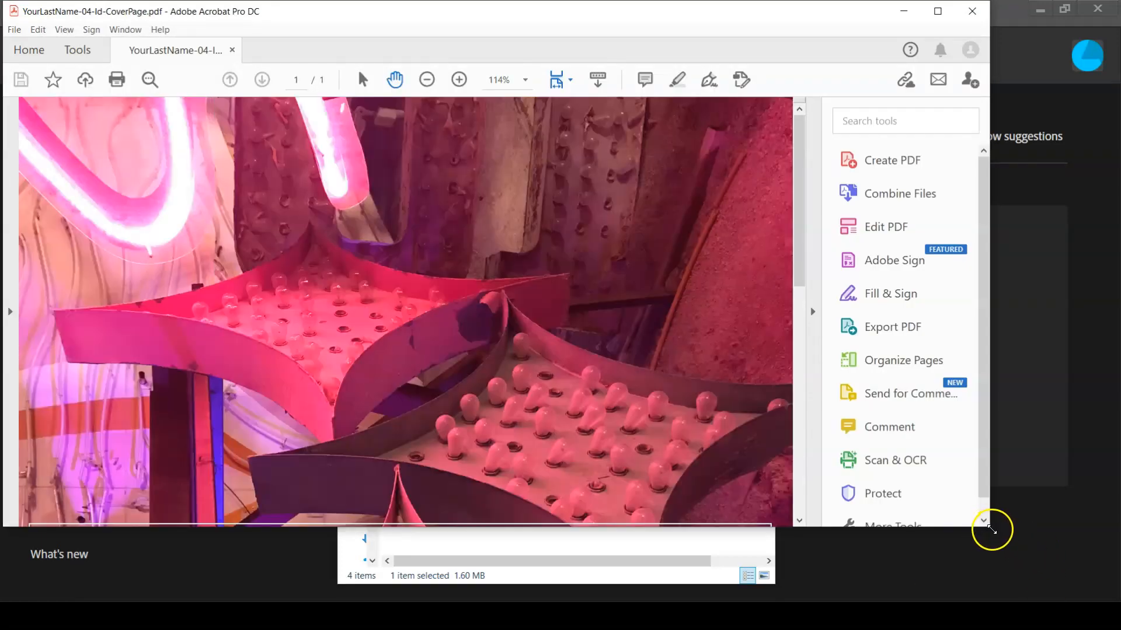
drag(991, 530, 1083, 601)
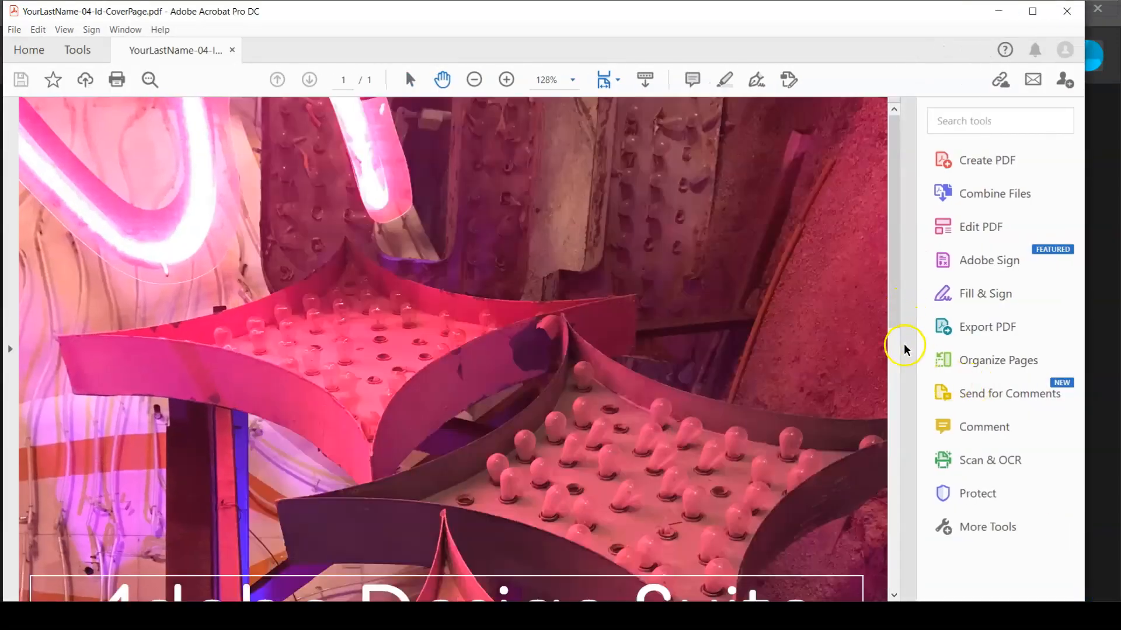
click(908, 347)
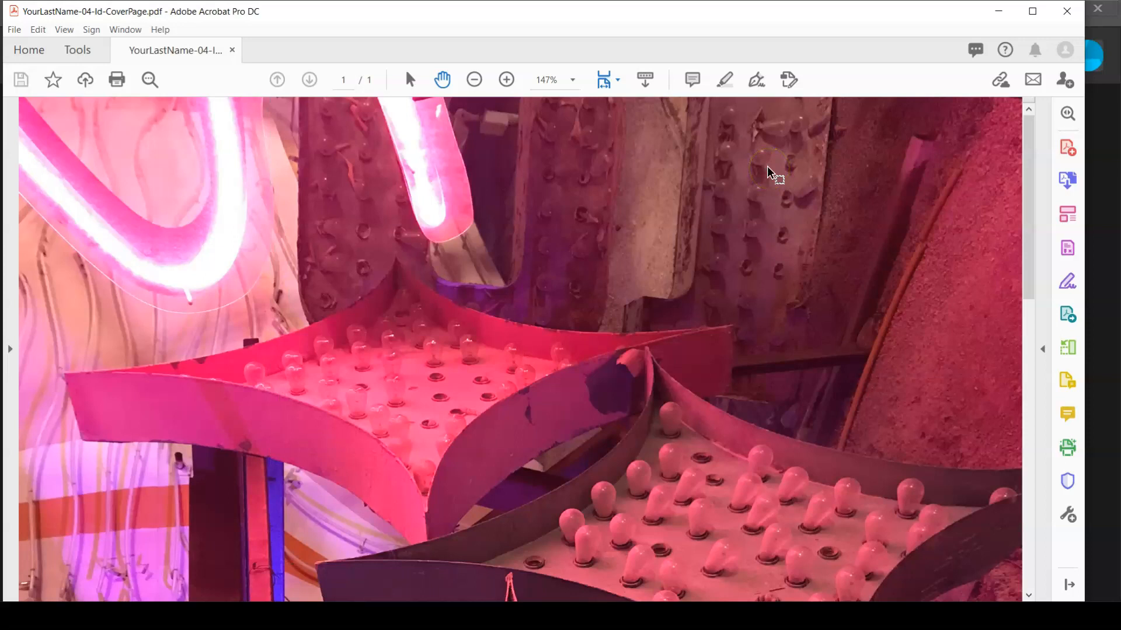
key(ctrl+0)
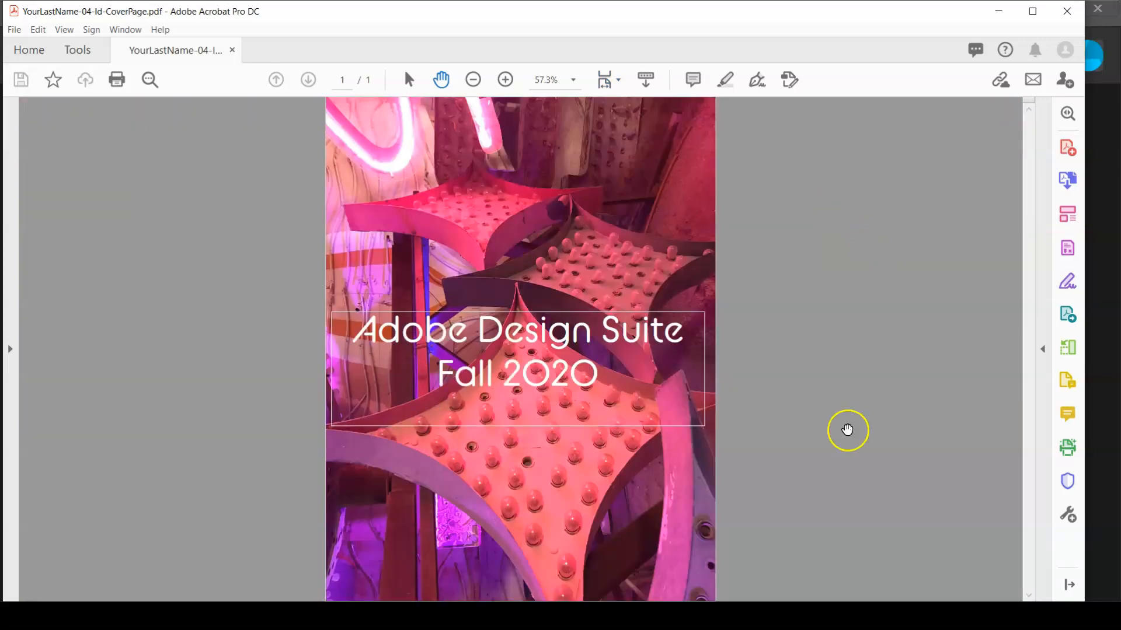
mouse_move(889, 385)
mouse_down()
mouse_move(207, 263)
mouse_move(188, 296)
mouse_up()
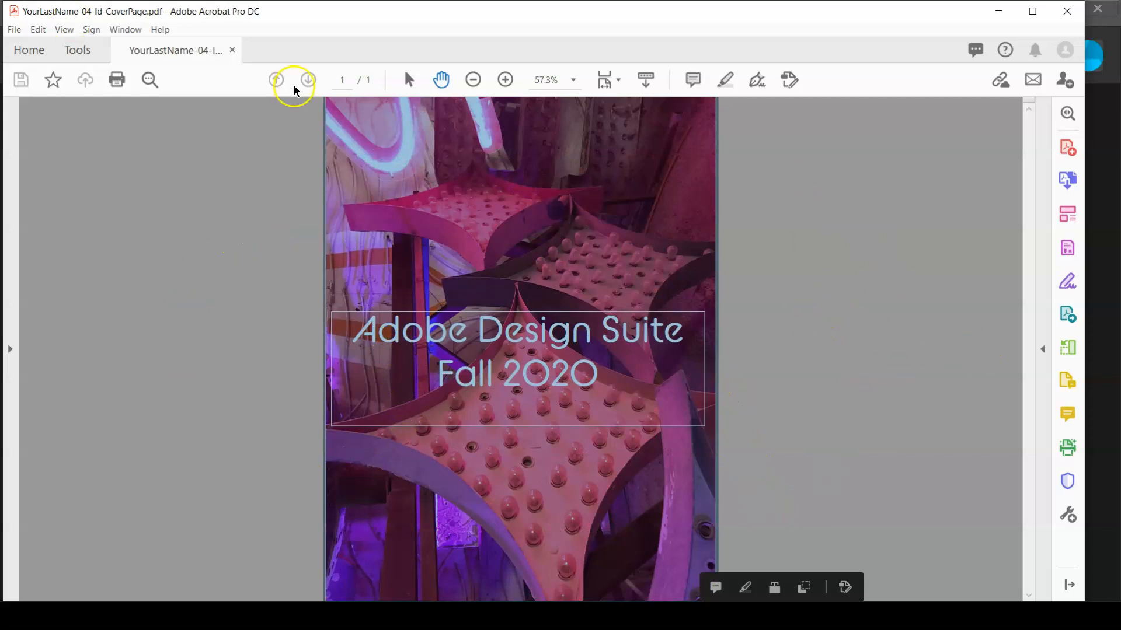
drag(180, 177, 208, 139)
click(363, 80)
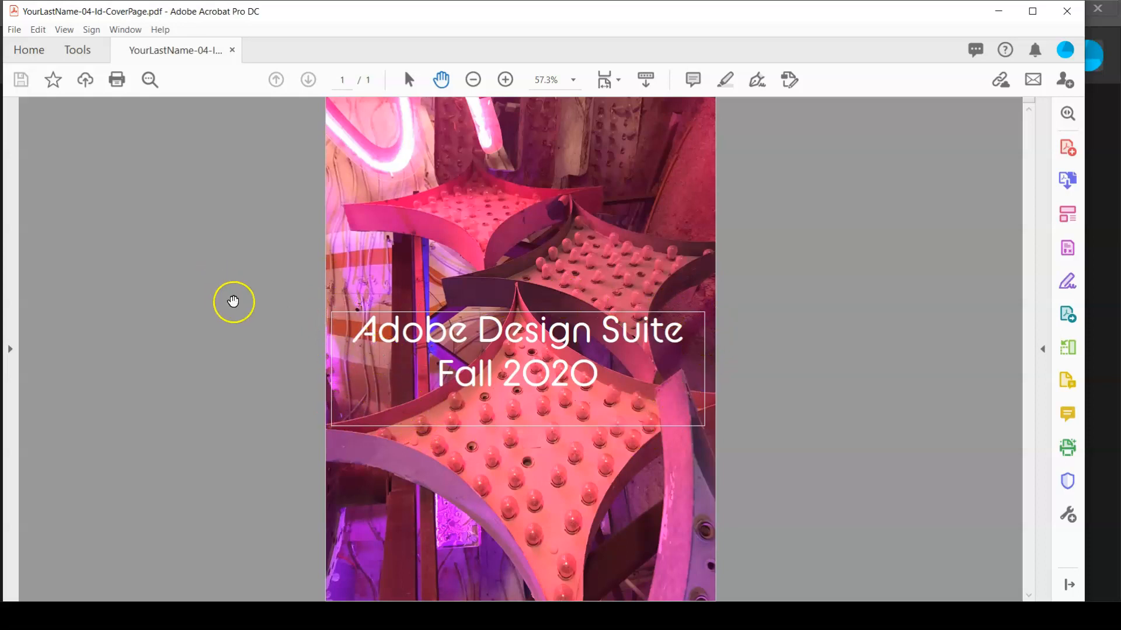
mouse_move(57, 557)
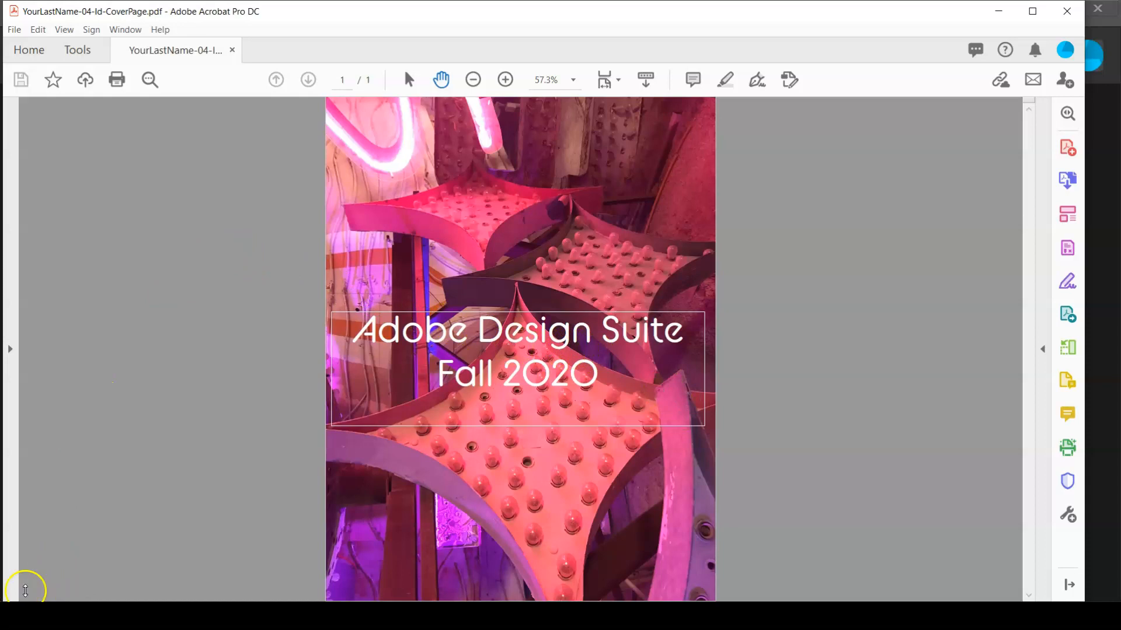
click(232, 51)
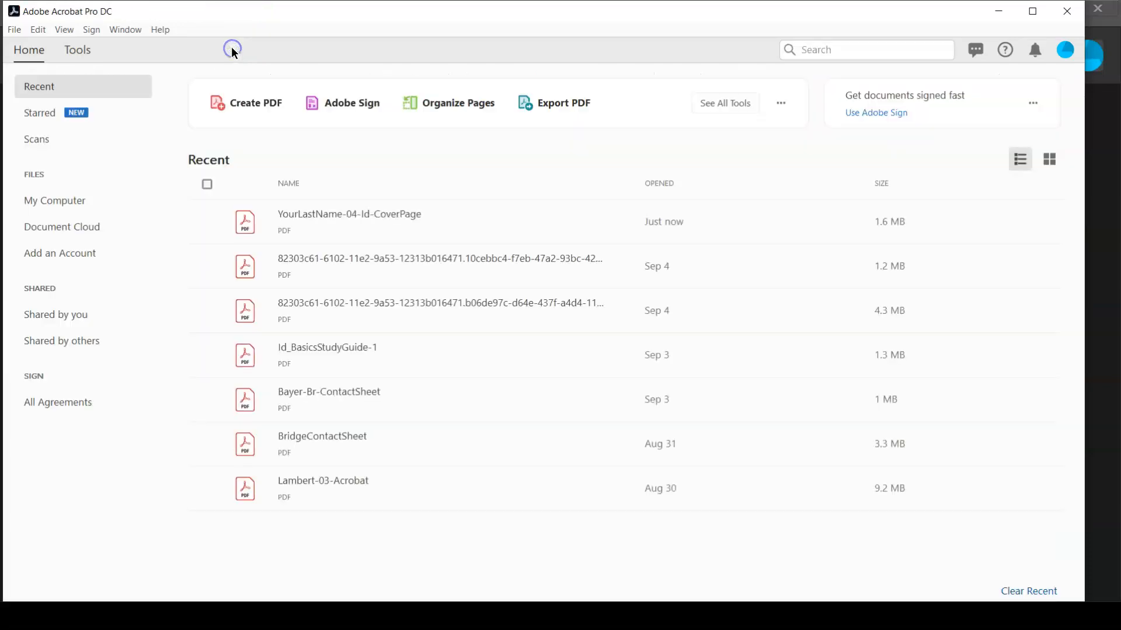
Step: Close Acrobat and open the packaged YourLastName-04-Id-CoverPage.indd from File Explorer in InDesign
click(1054, 15)
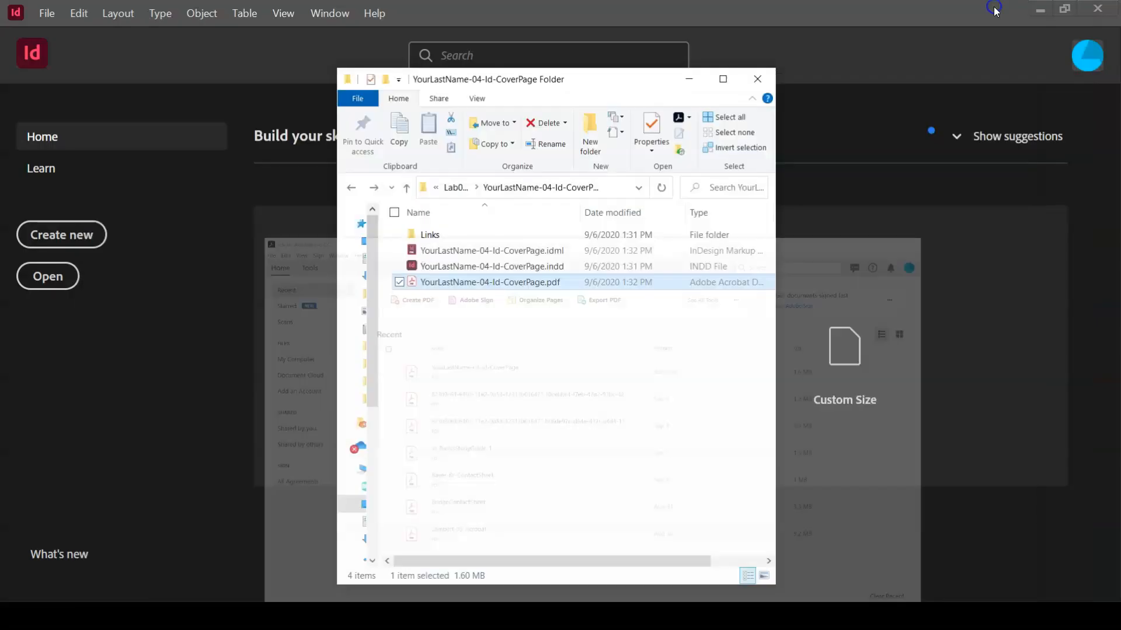
click(488, 430)
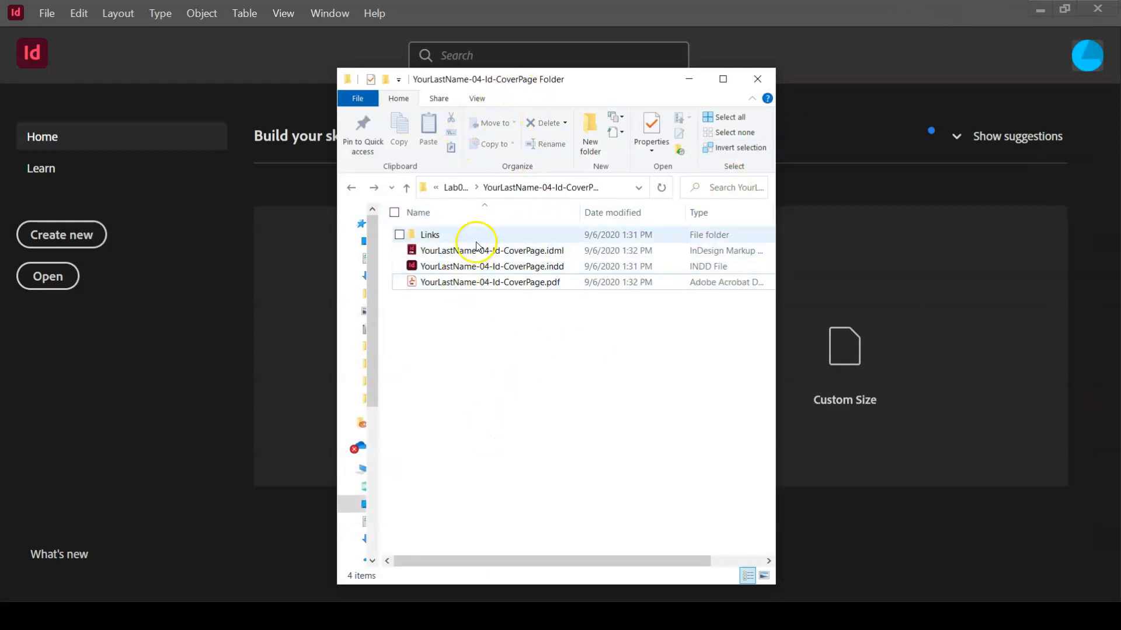
click(519, 272)
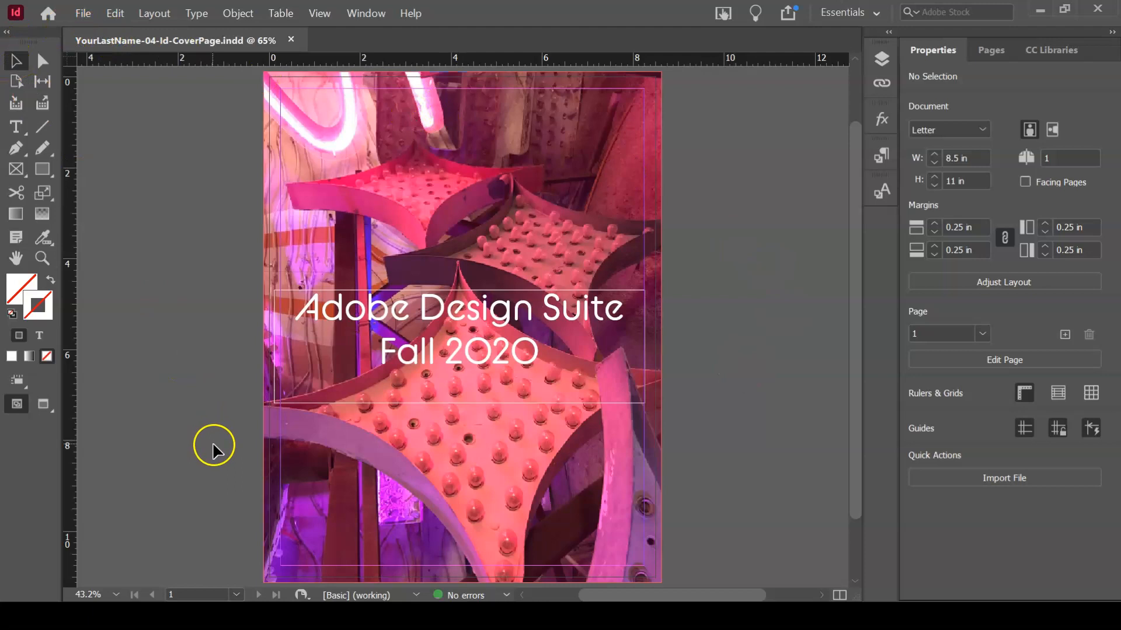
Step: Resize the title text frame so its left edge meets the left margin guide, and set its stroke to None
click(438, 380)
drag(274, 347, 281, 346)
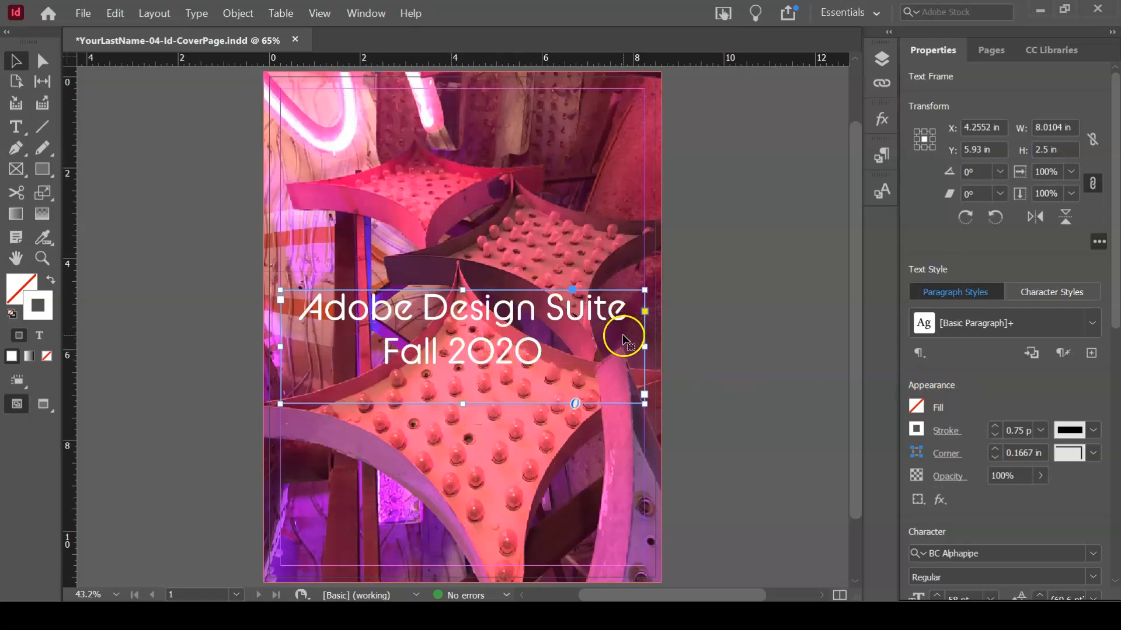
click(915, 431)
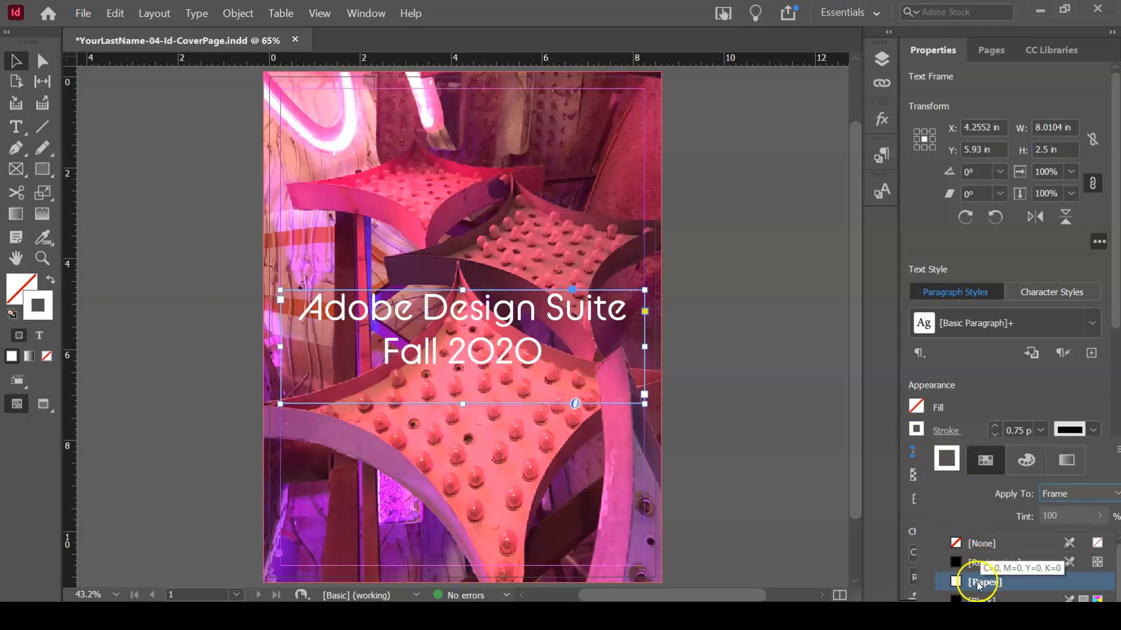
click(986, 544)
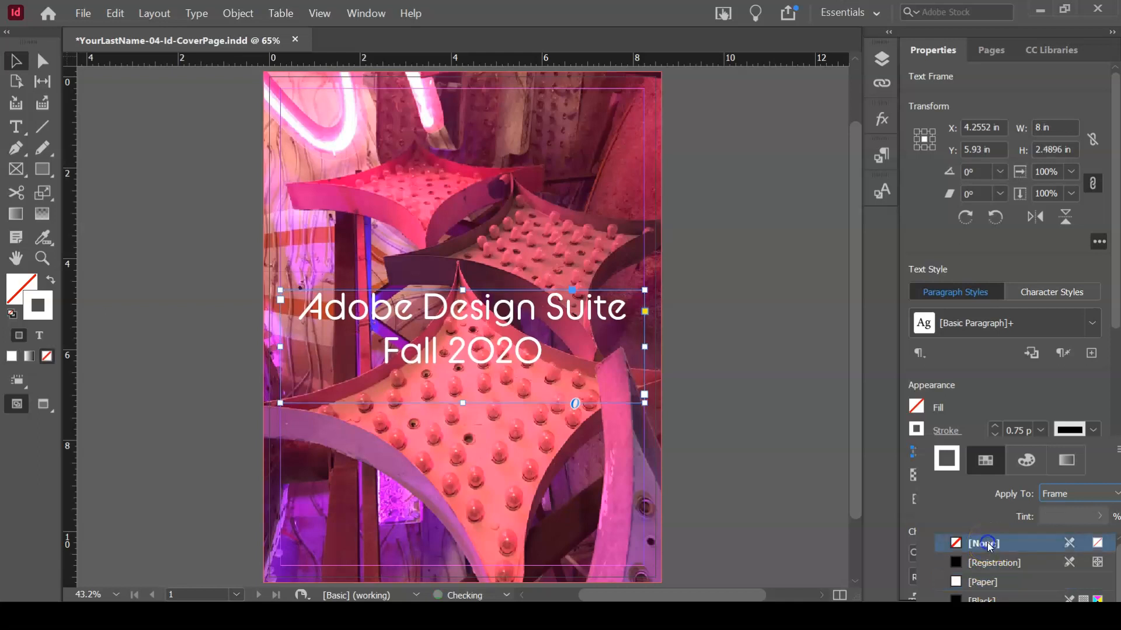
click(733, 353)
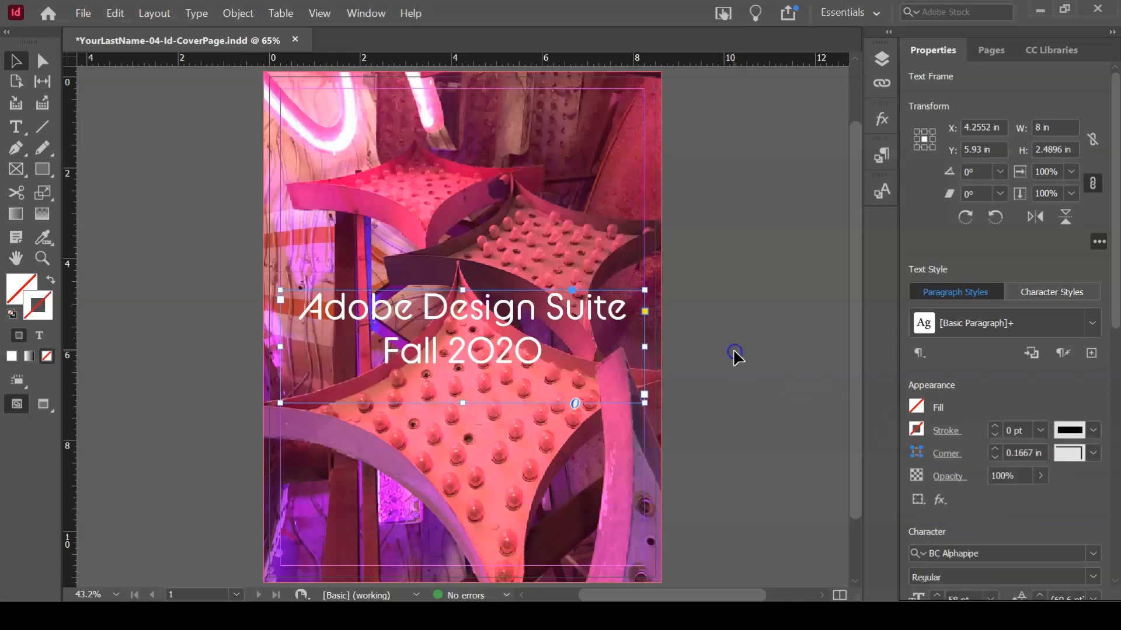
click(715, 344)
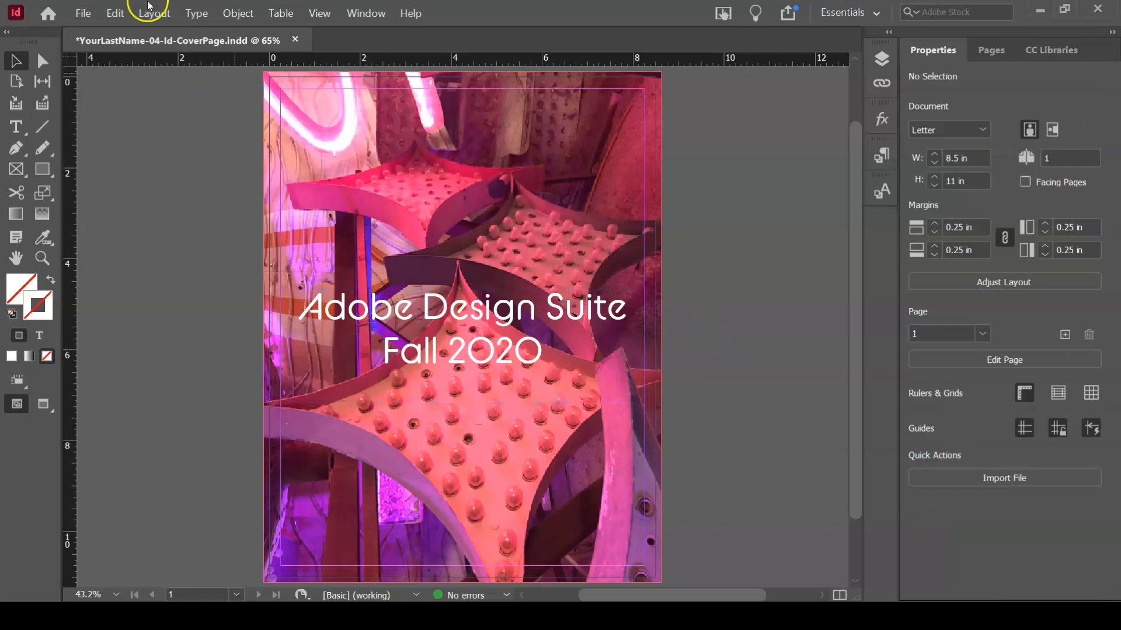
Step: Save the document and start a High Quality Print PDF export that replaces YourLastName-04-Id-CoverPage.pdf in the package folder
click(87, 13)
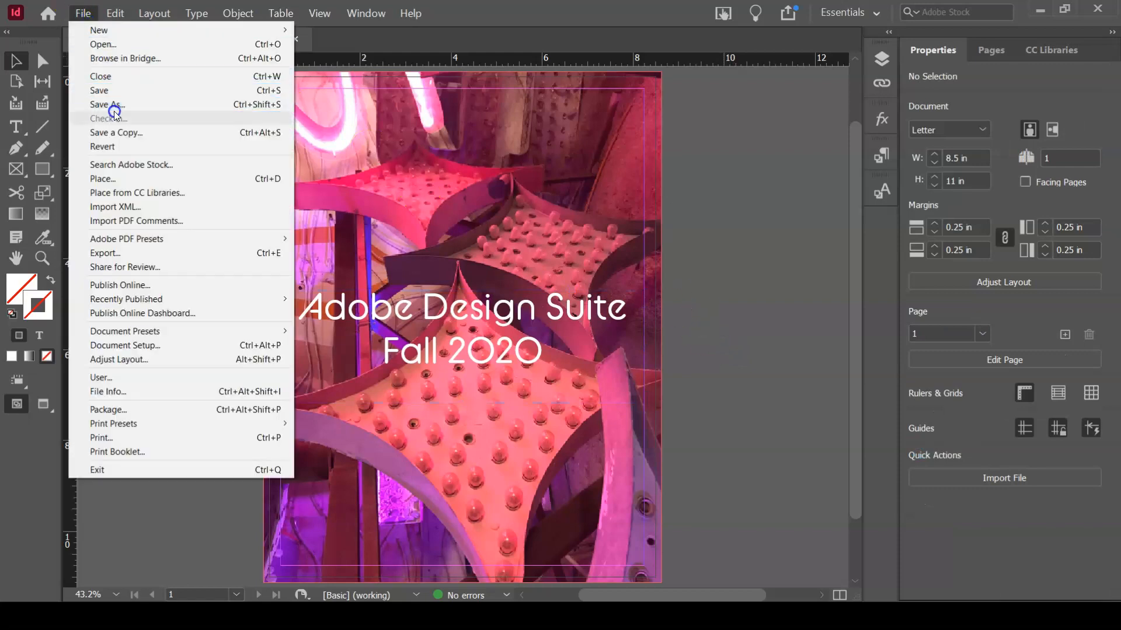
click(113, 92)
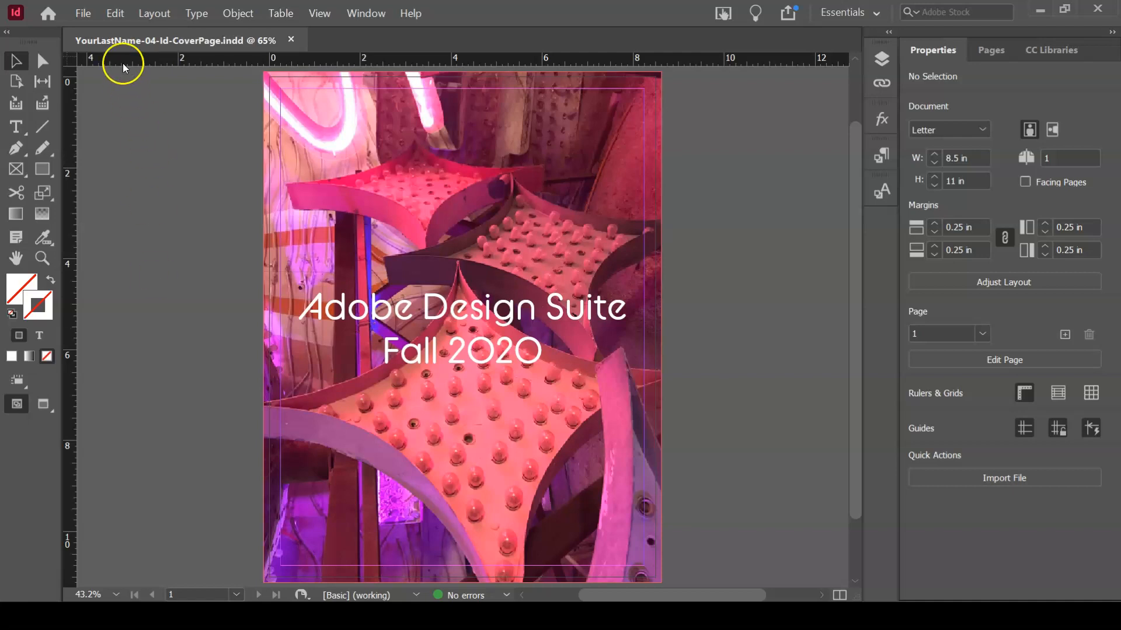
click(89, 18)
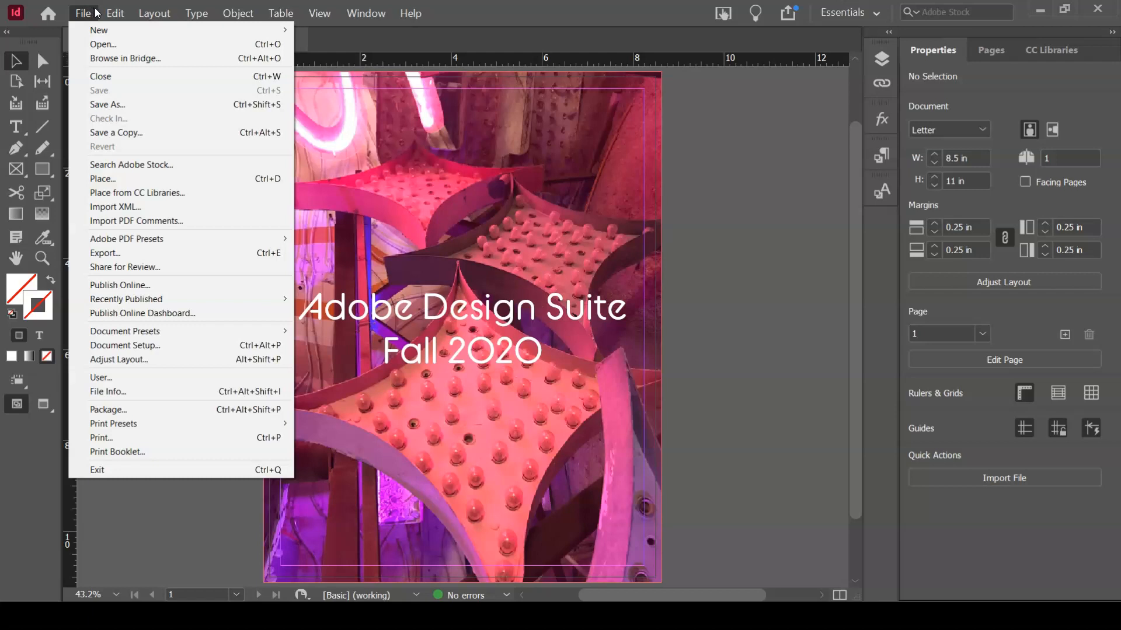
click(176, 244)
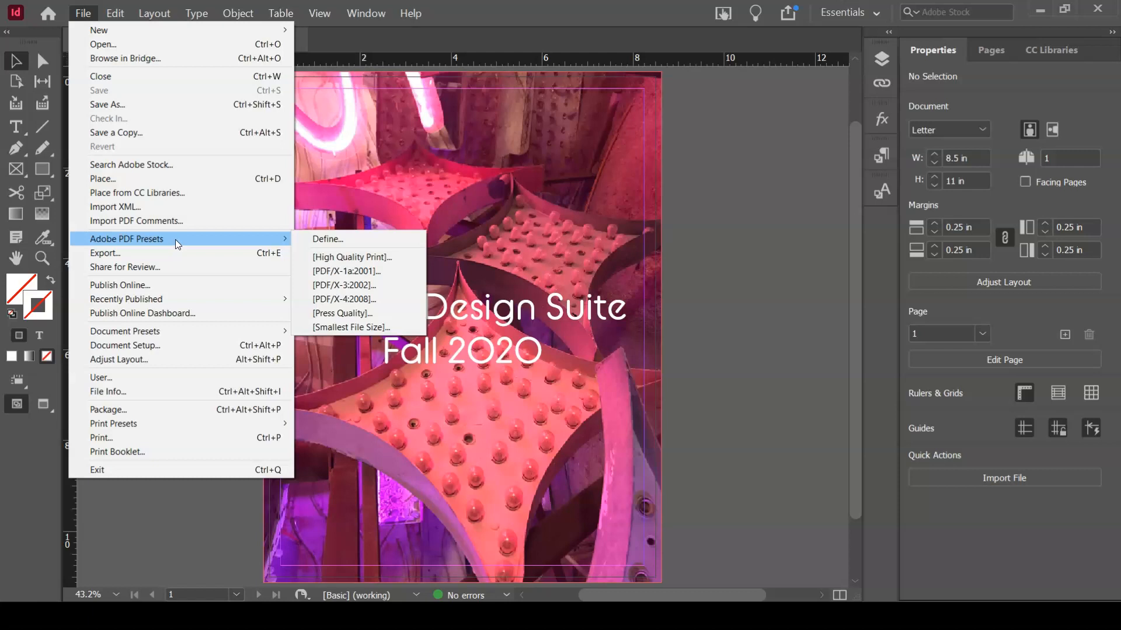
click(395, 262)
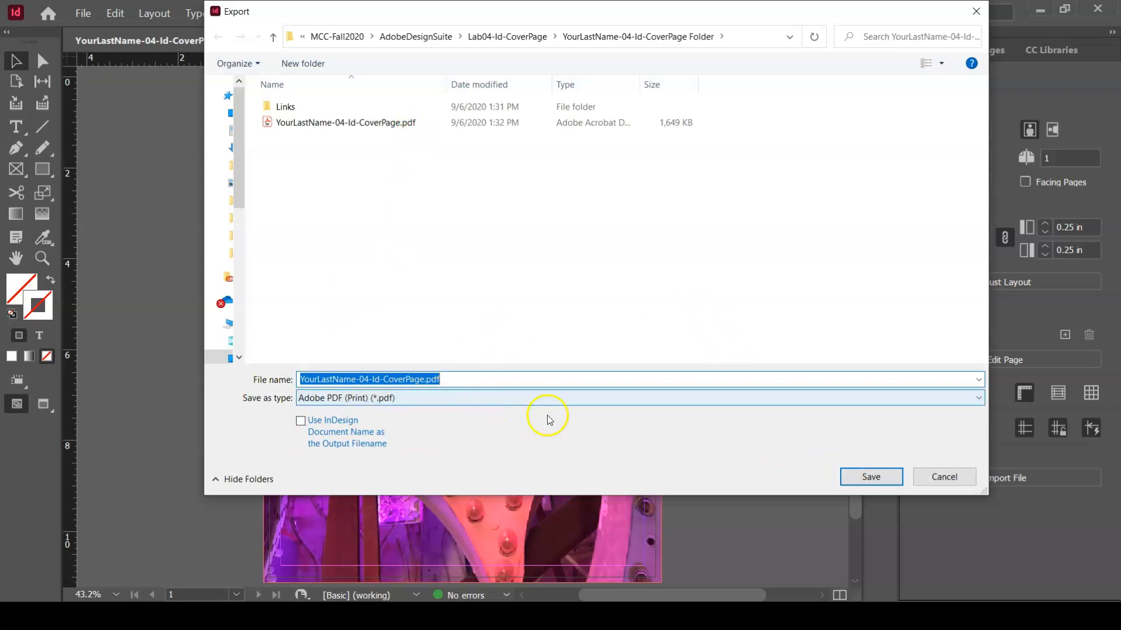
click(855, 479)
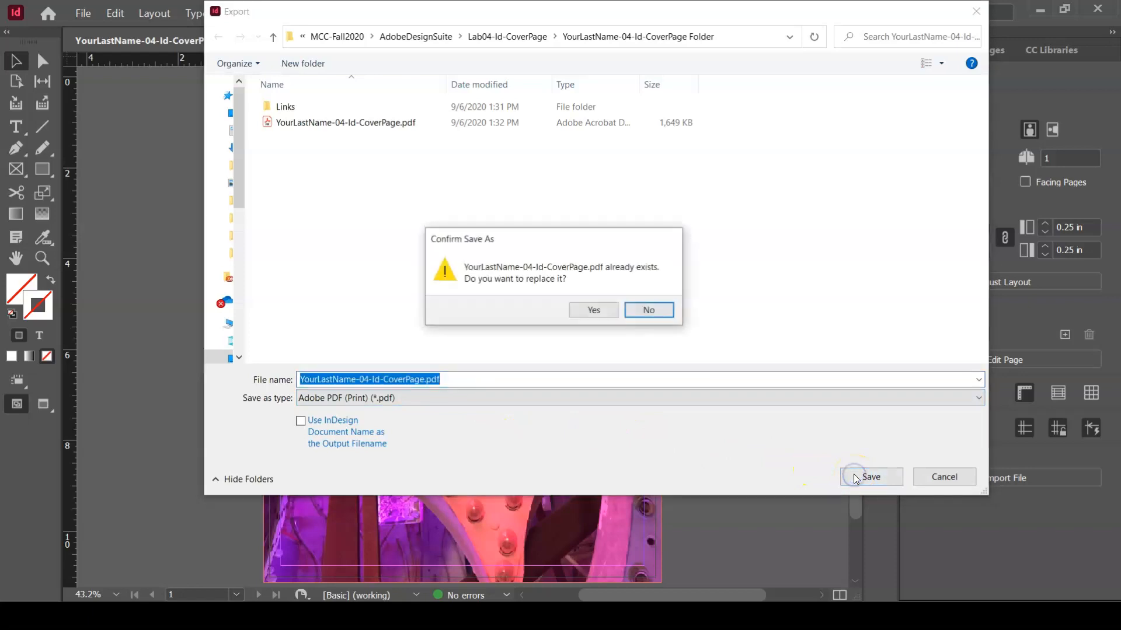
click(586, 315)
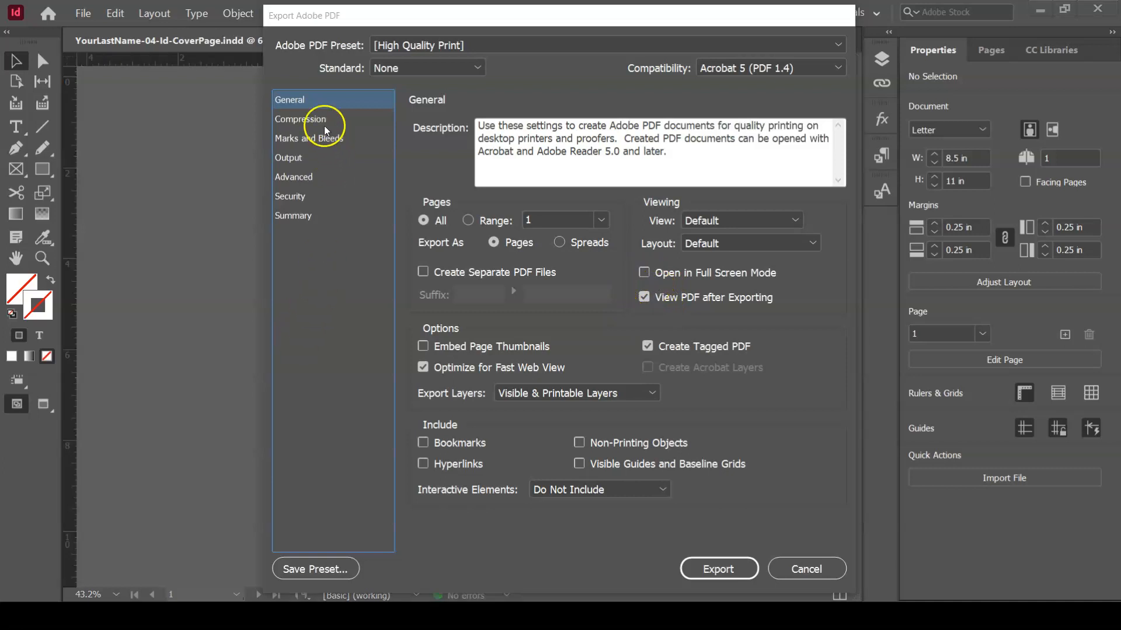
Step: Add crop marks and the document bleed settings to the PDF options, and export the PDF
click(290, 140)
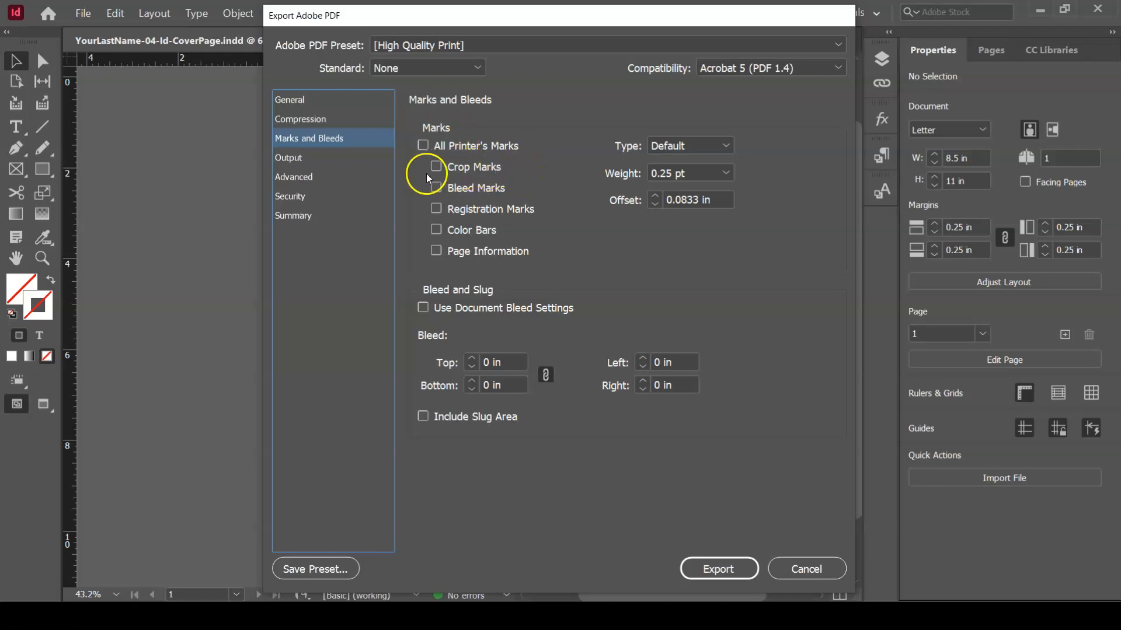
click(436, 167)
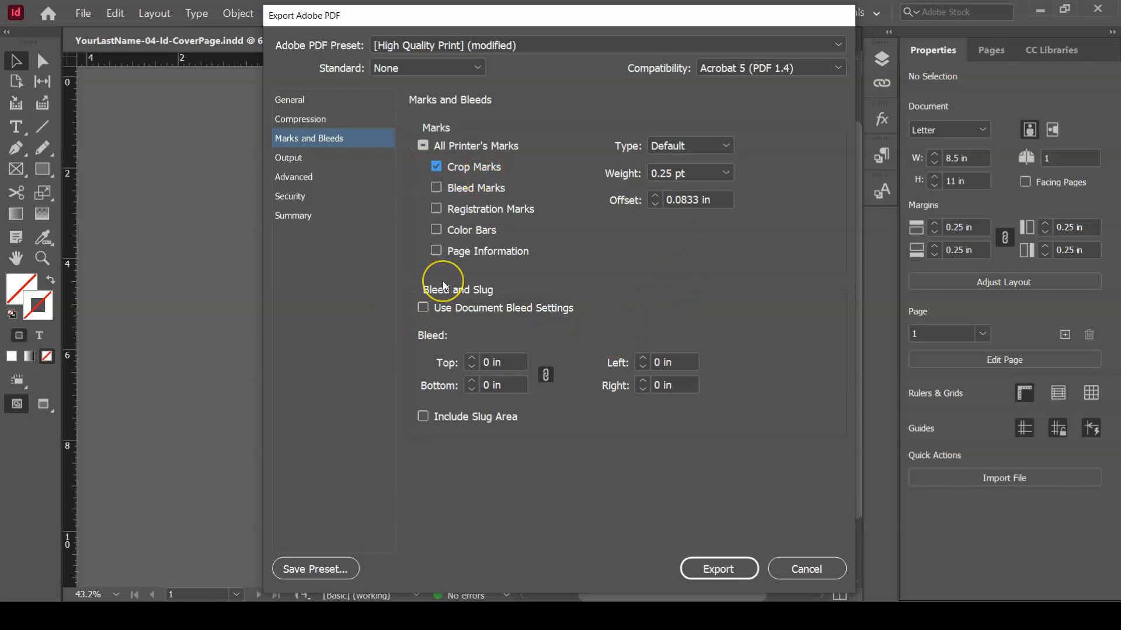
click(423, 309)
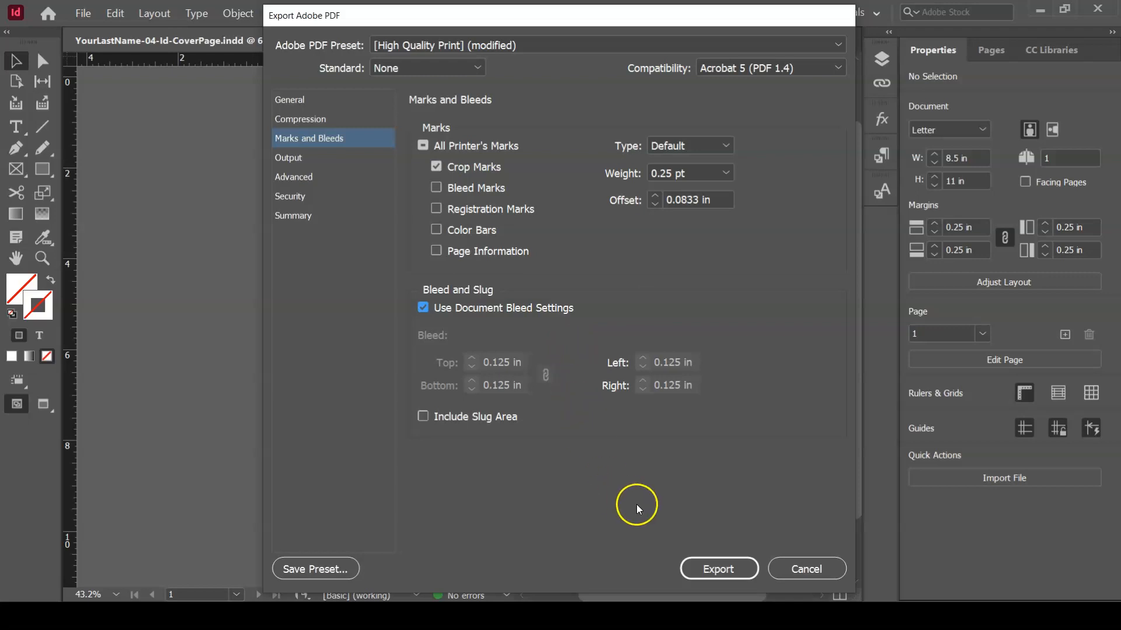
click(718, 570)
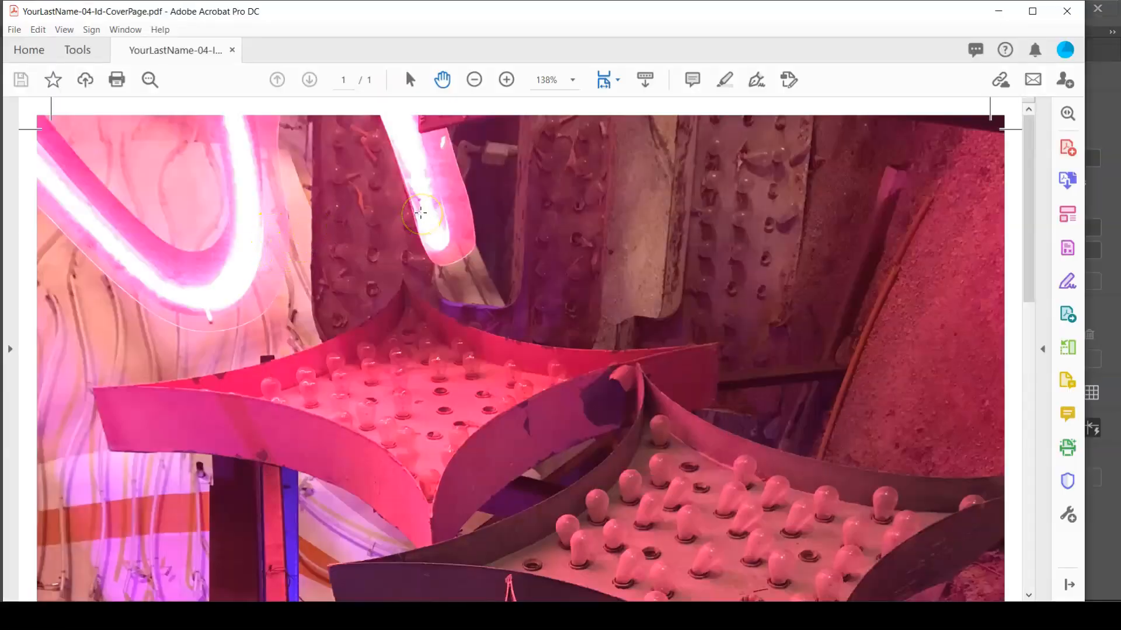
Step: Examine the whole exported PDF page and the crop marks and bleed at its upper-right corner, and close Acrobat
key(ctrl+0)
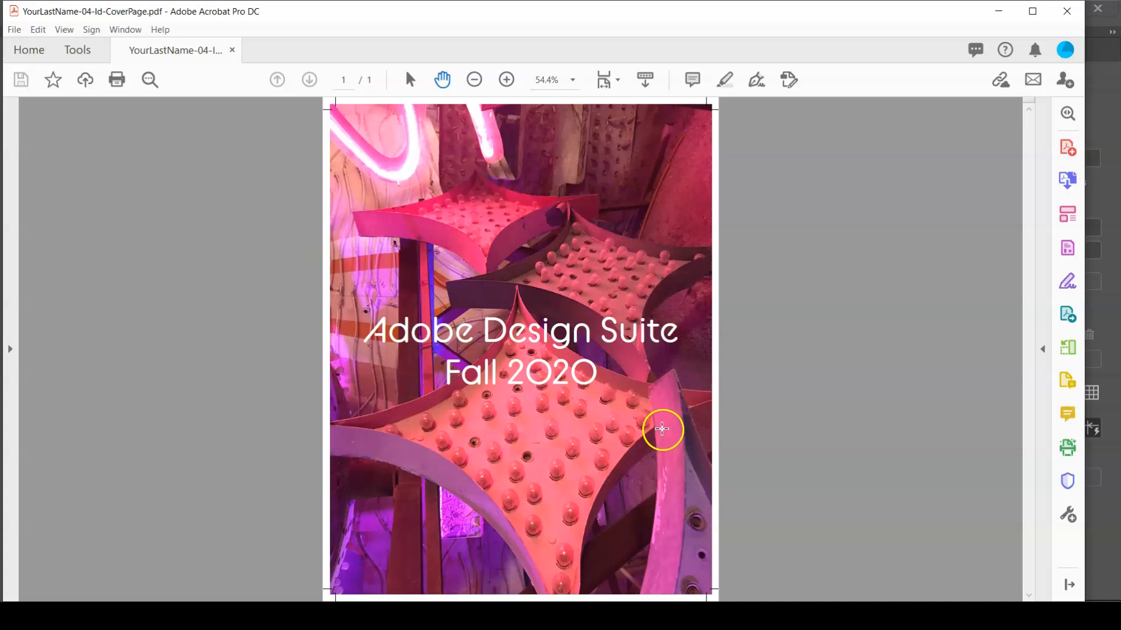
click(790, 126)
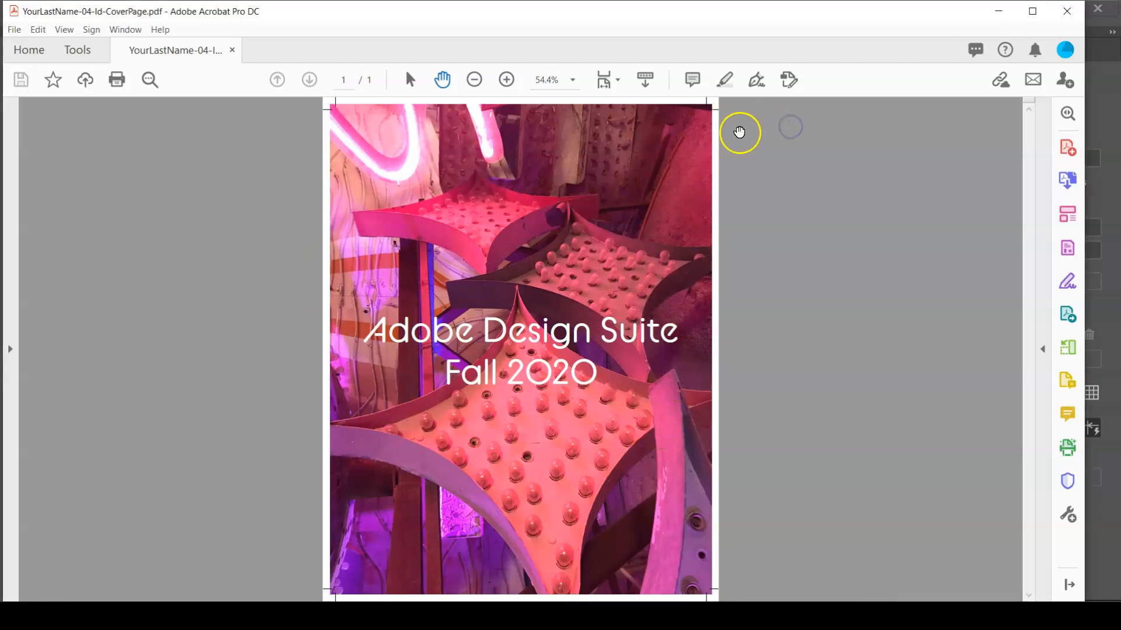
drag(699, 99, 738, 138)
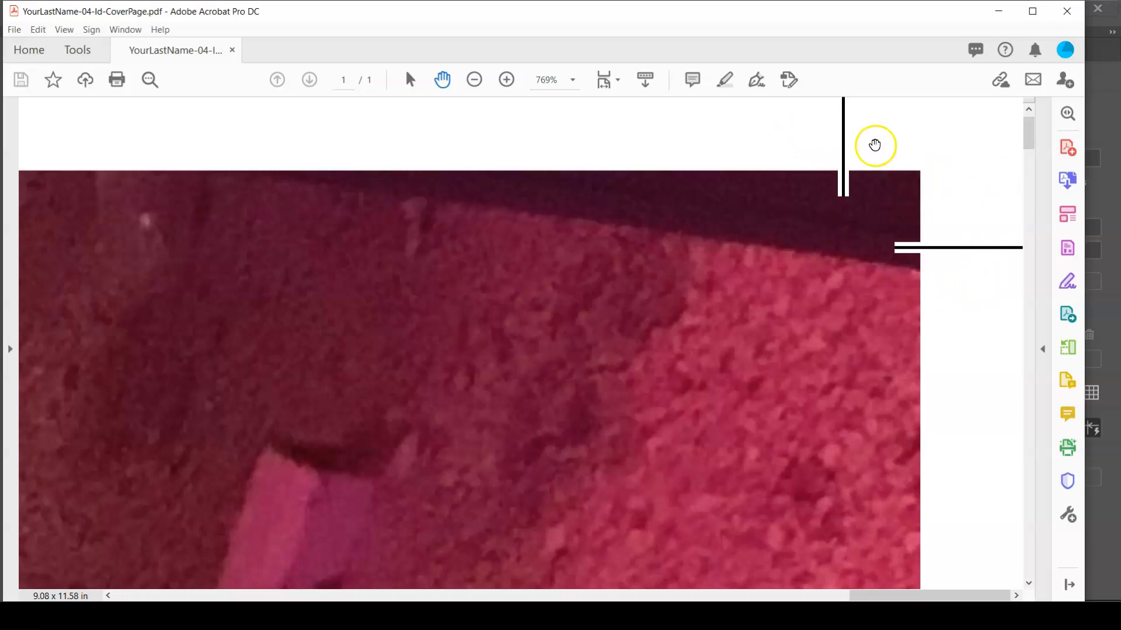
click(943, 137)
key(ctrl+0)
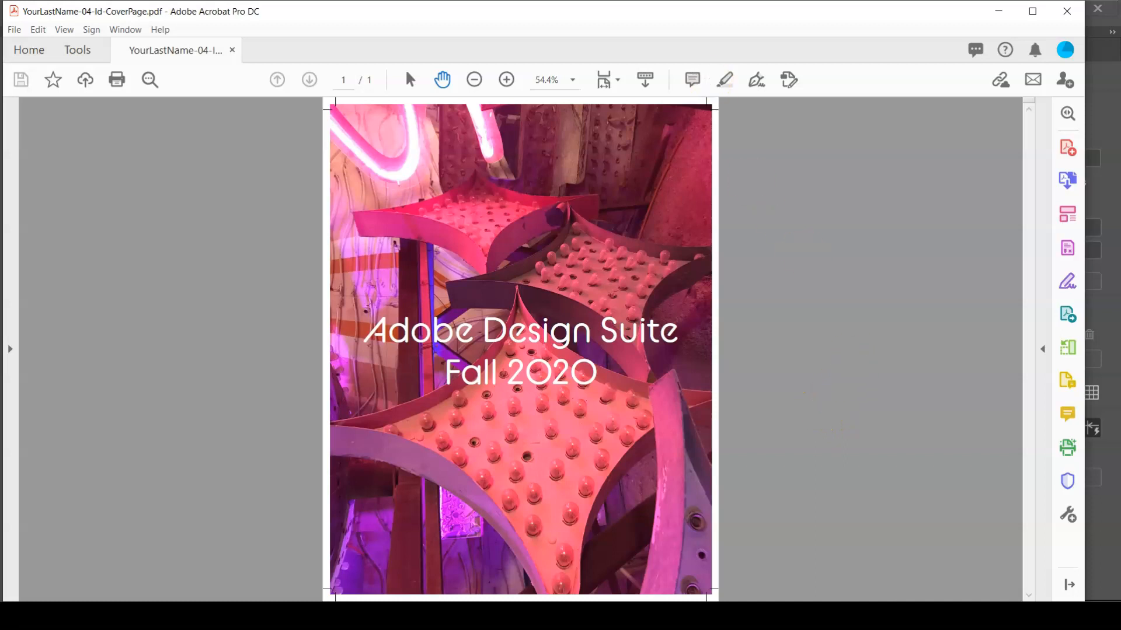
click(1066, 11)
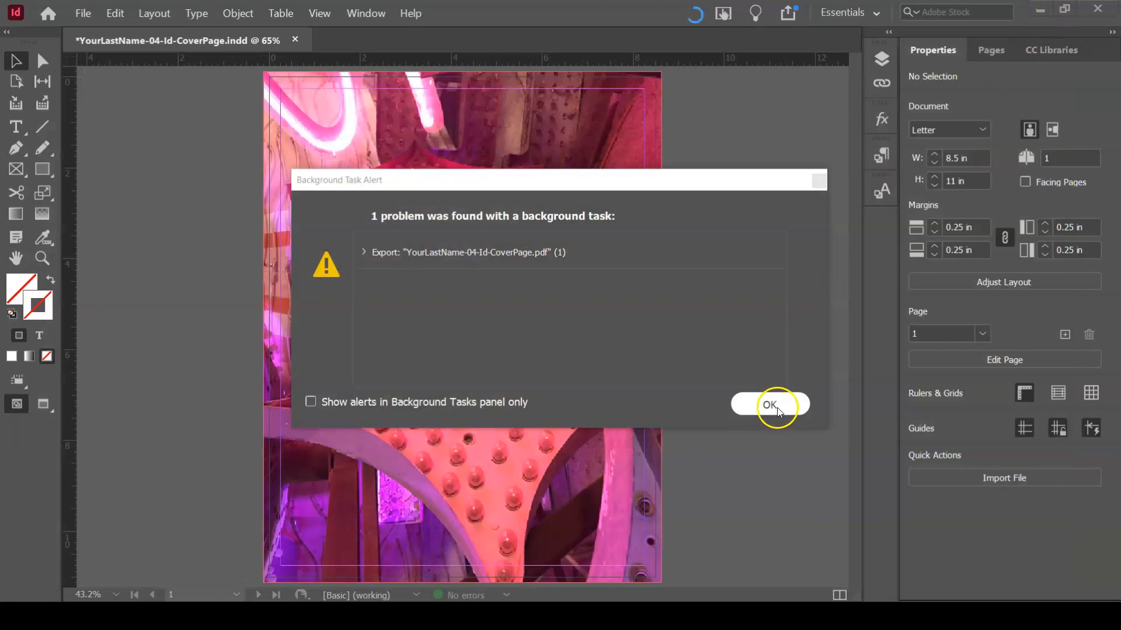
Step: Dismiss the background task alert and close the cover page document, saving its changes
click(779, 405)
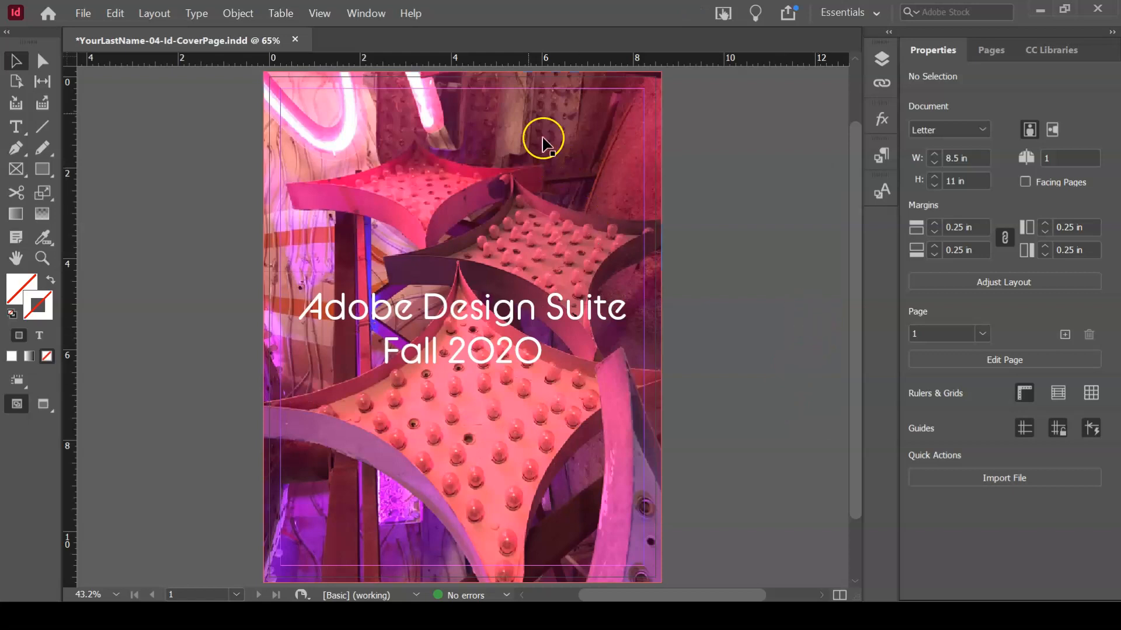
click(295, 41)
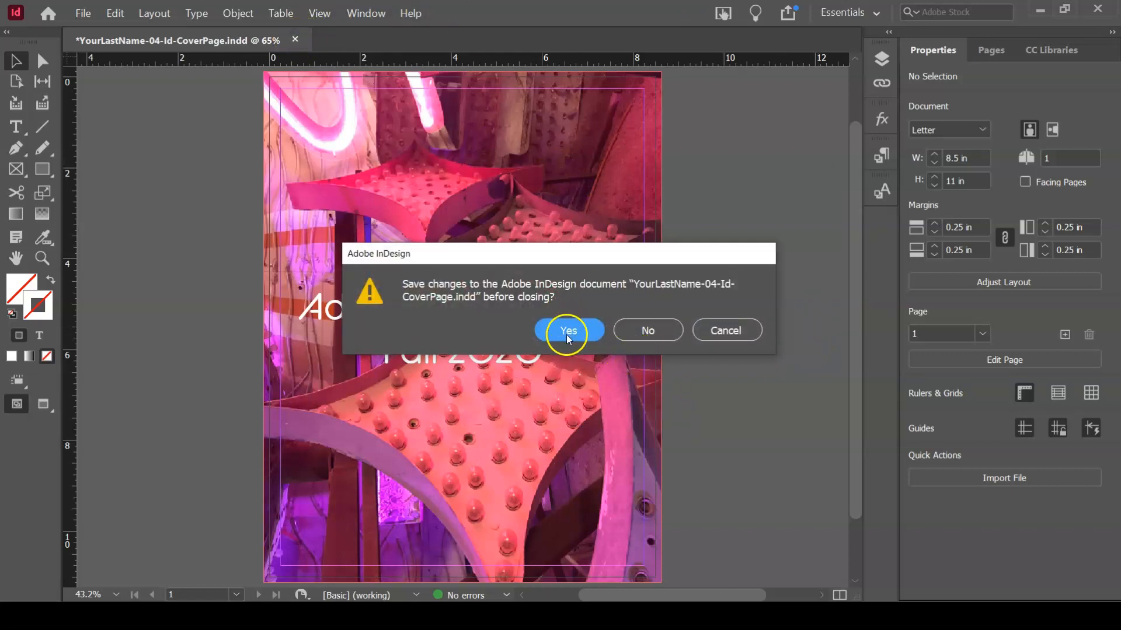
click(569, 337)
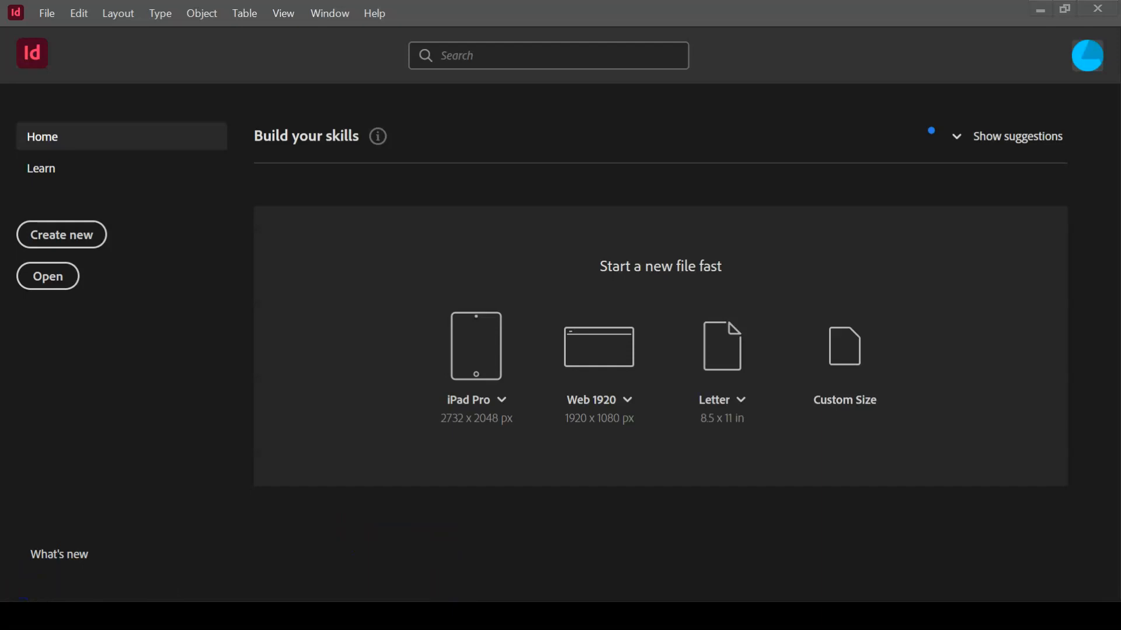
Step: Switch to File Explorer and go to the Lab04-Id-CoverPage folder inside AdobeDesignSuite
key(alt+Tab)
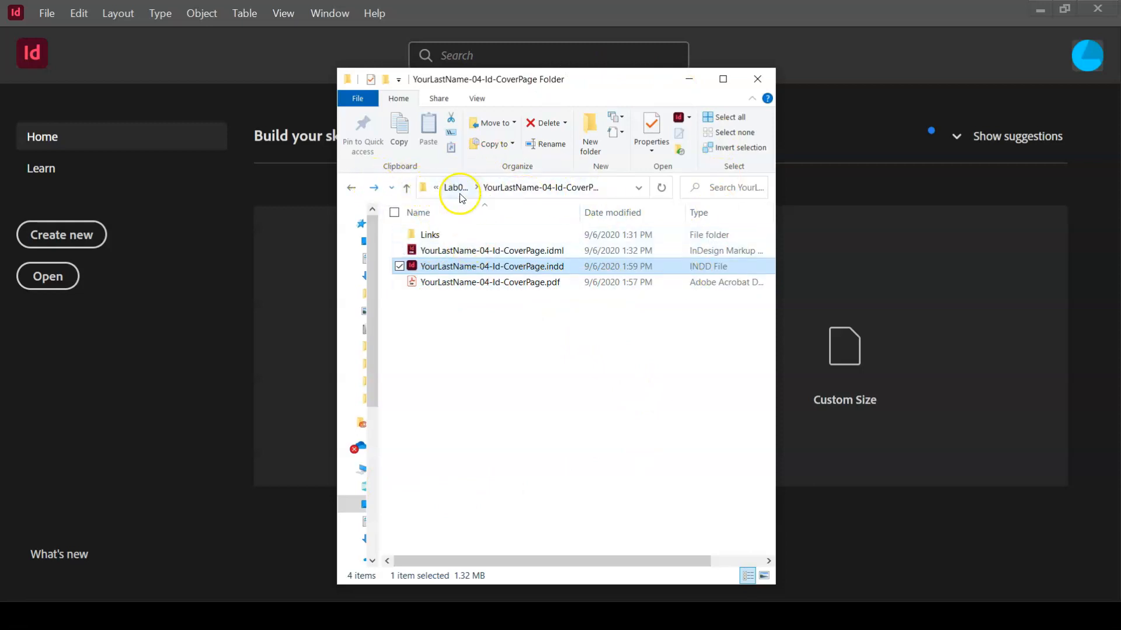
click(351, 188)
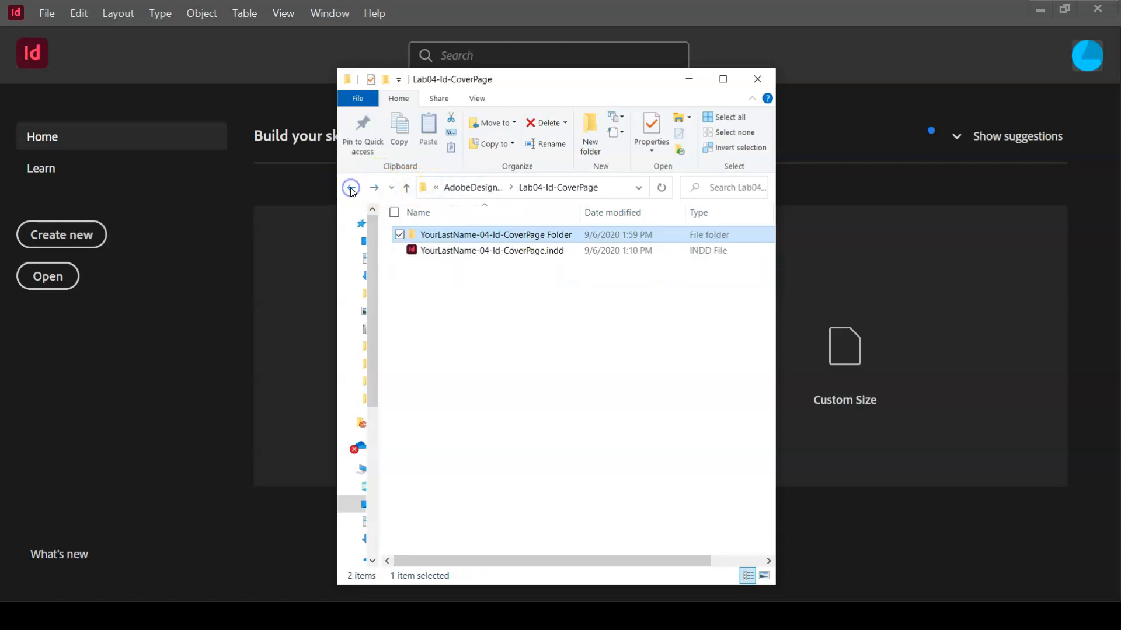
click(352, 188)
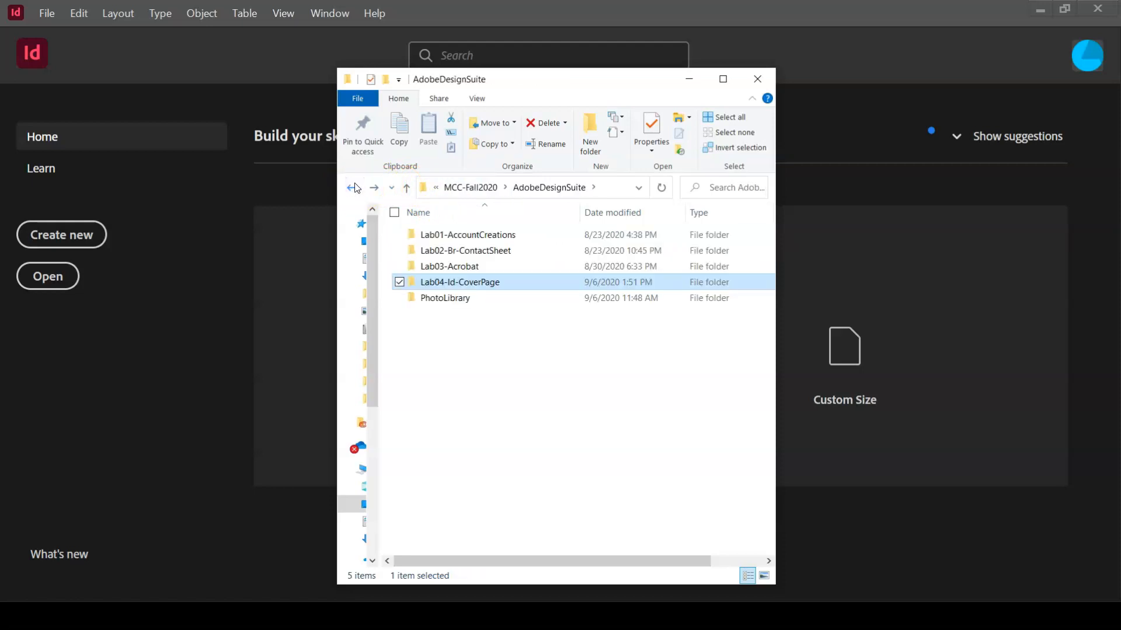
double_click(440, 283)
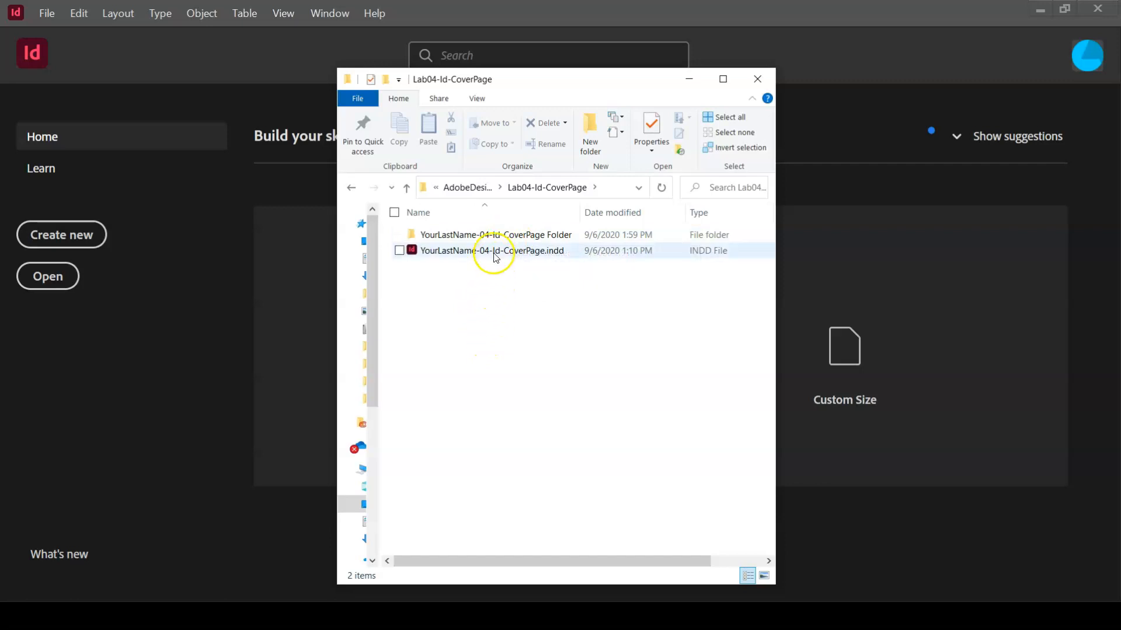
Step: Compress YourLastName-04-Id-CoverPage Folder into a zip file, keeping the suggested name
click(478, 235)
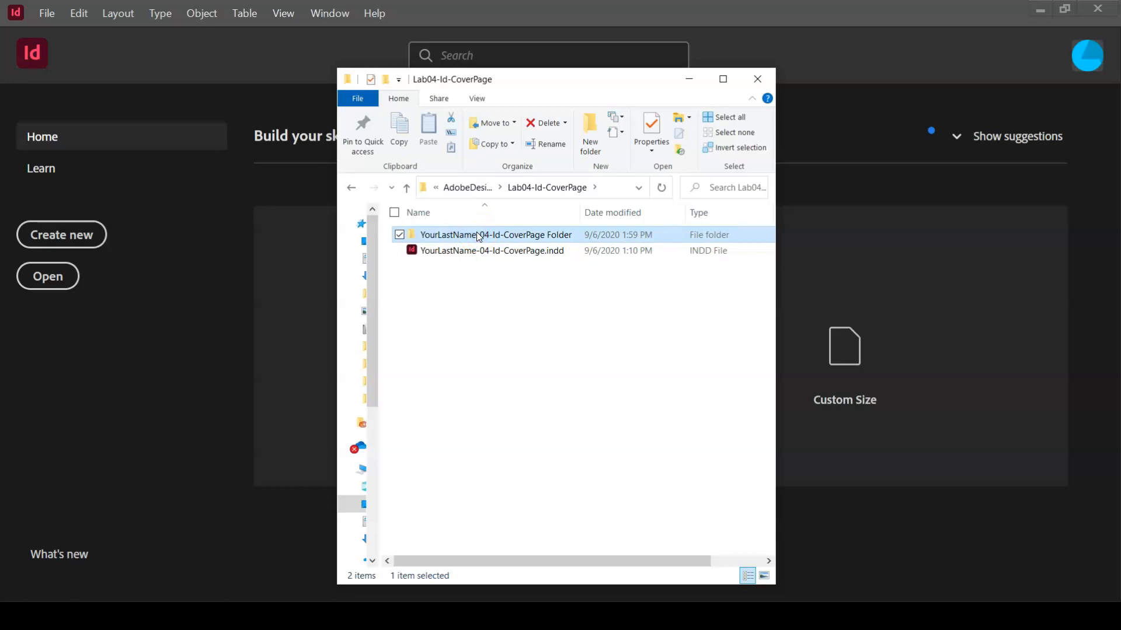
right_click(476, 234)
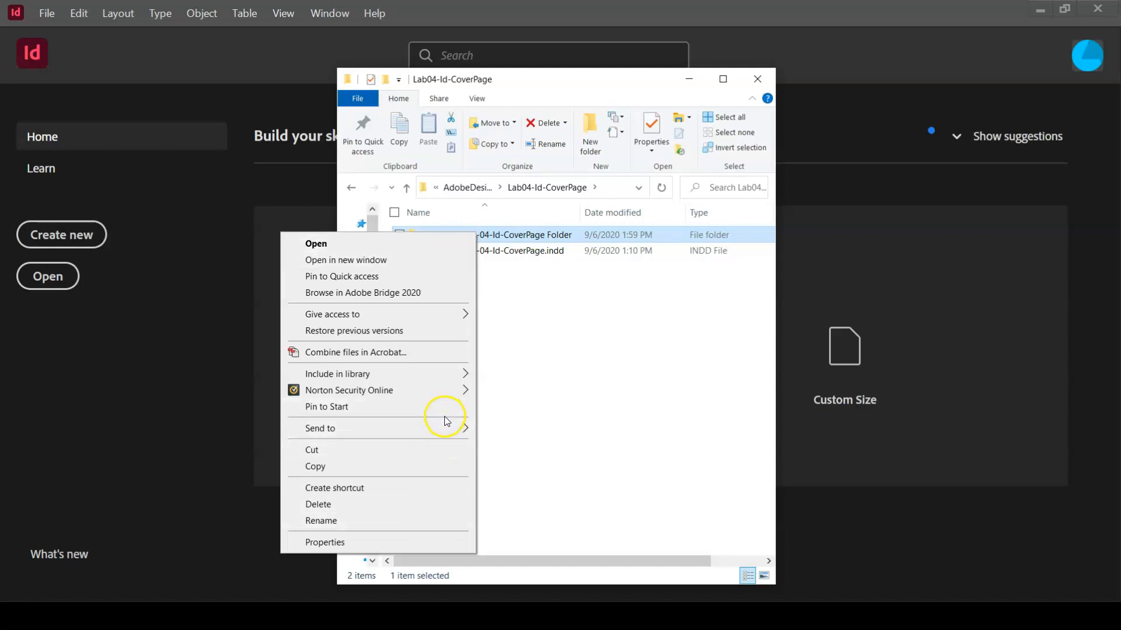
mouse_move(445, 429)
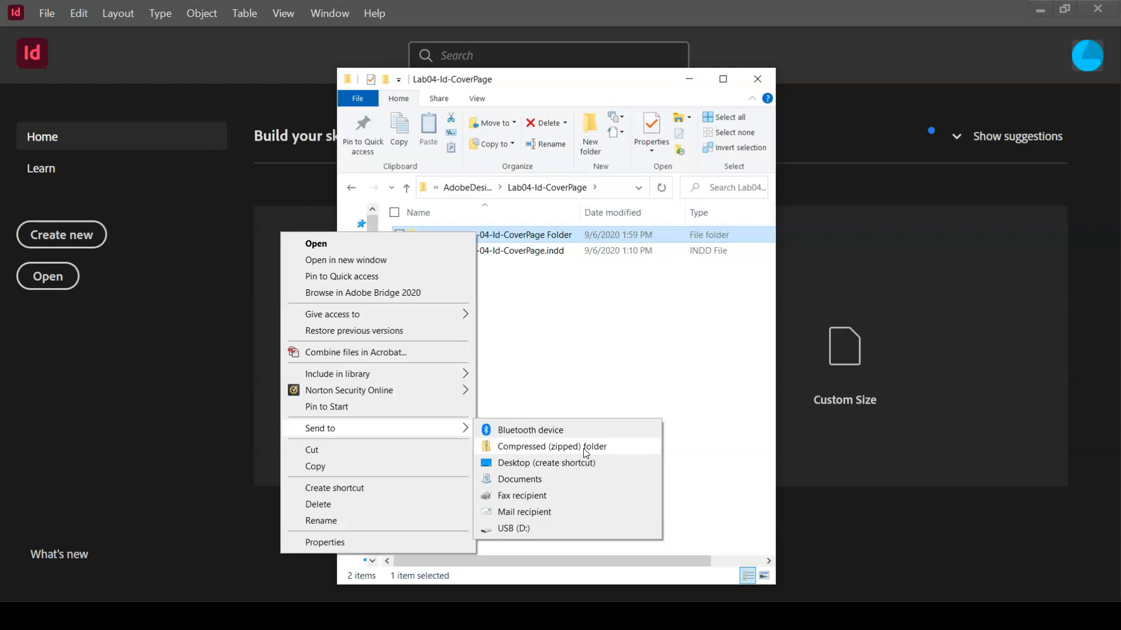
click(586, 452)
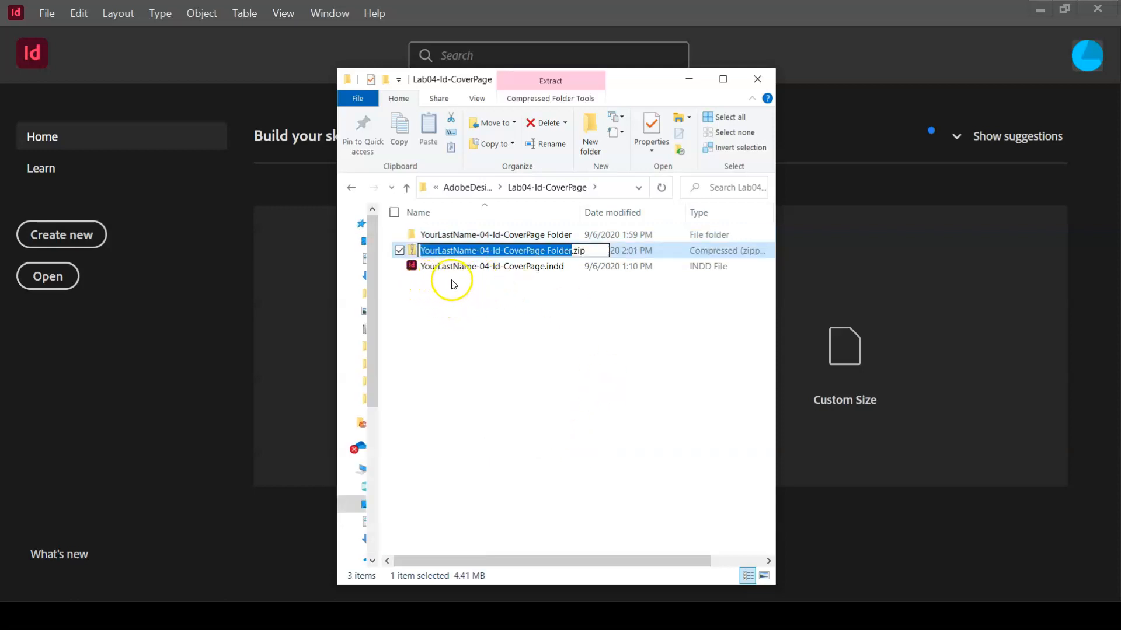
click(444, 293)
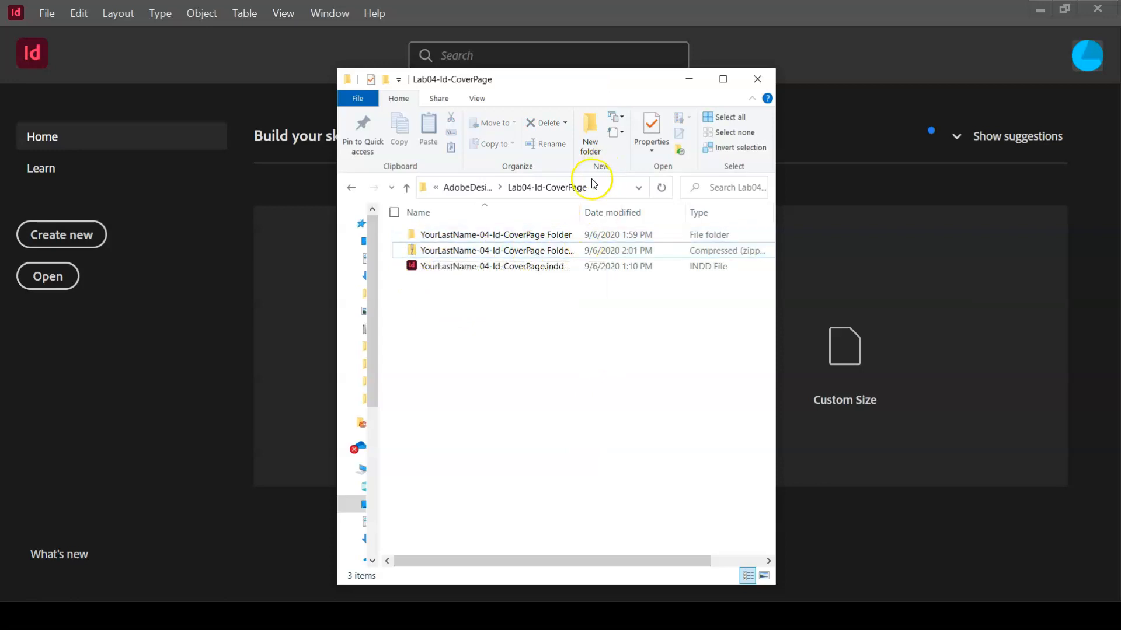
Step: Widen the Name column to show full file names, and check the new zip file's name and extension
drag(582, 204, 770, 205)
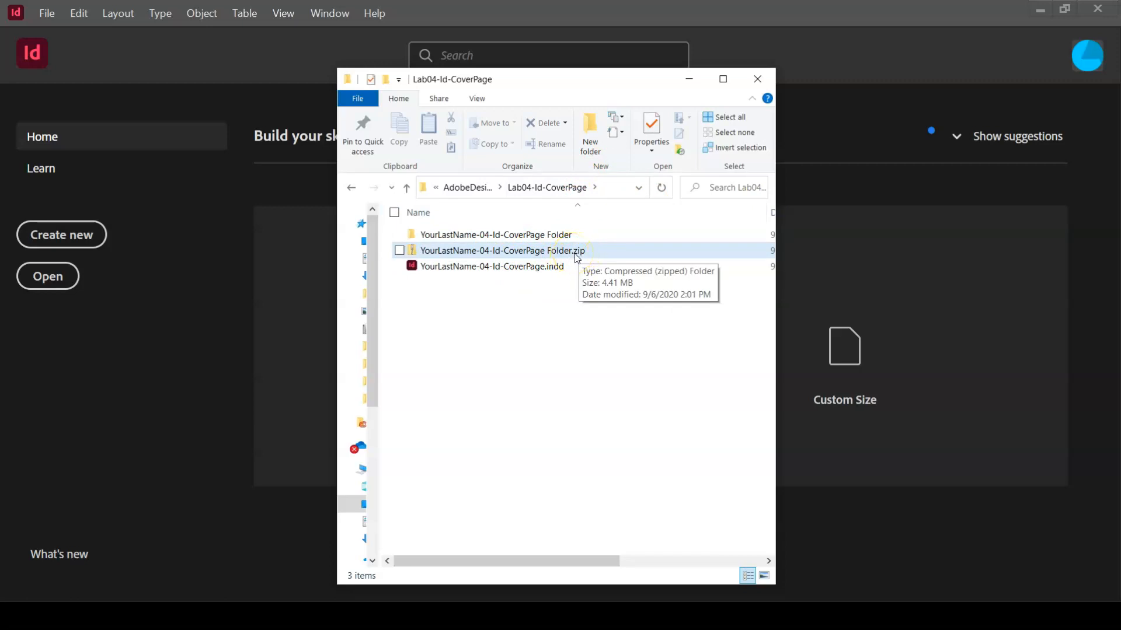
click(589, 252)
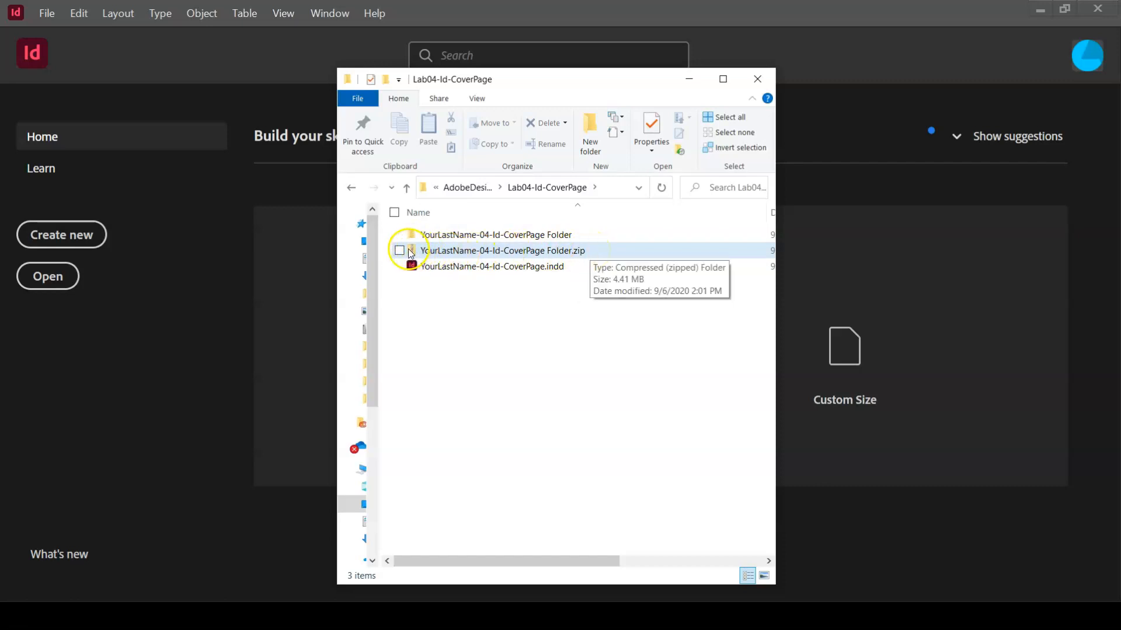
click(514, 539)
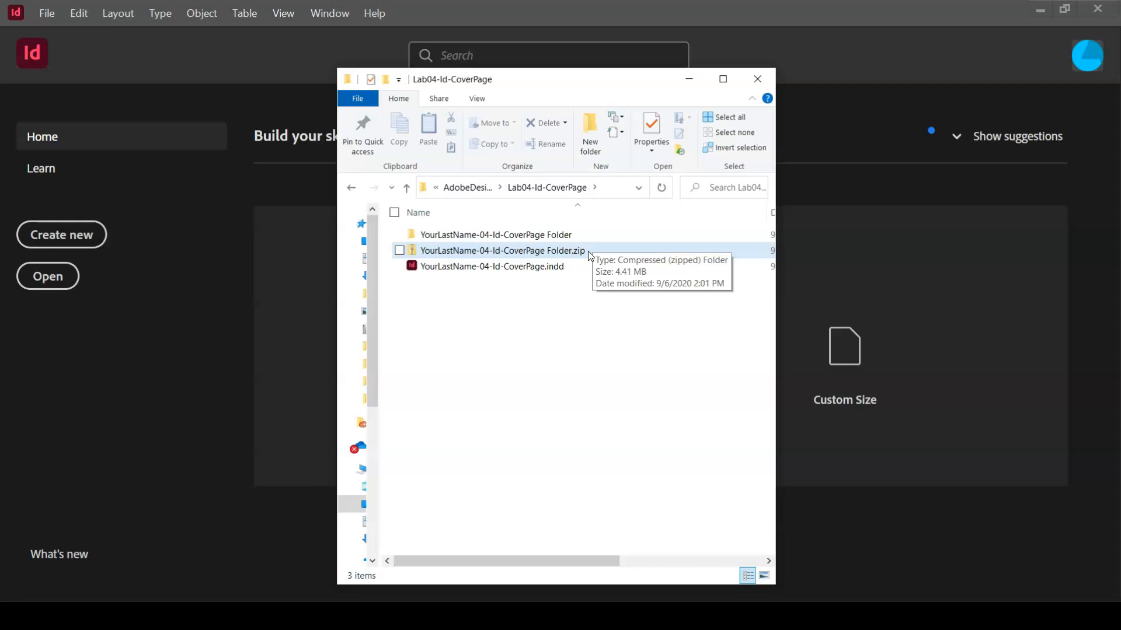
click(570, 408)
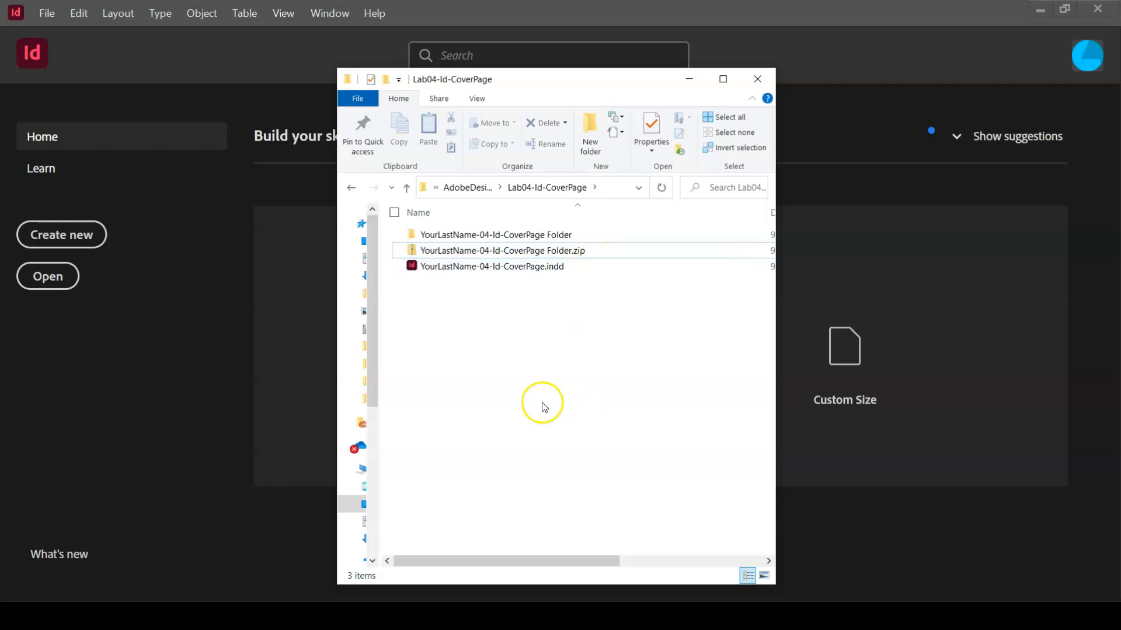